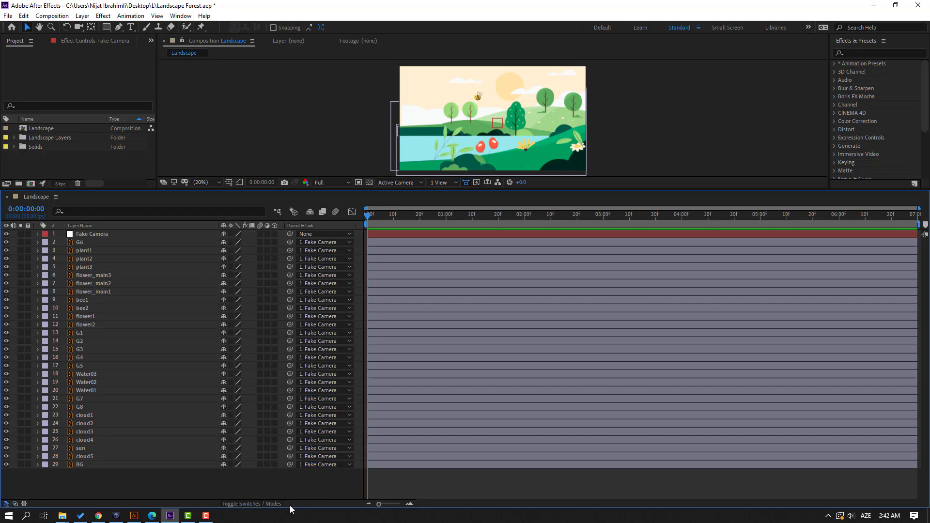
Step: Enlarge the composition preview area and center the Fake Camera layer's anchor point within its box
{"action": "left_click_drag", "start_coordinate": [320, 194], "coordinate": [291, 358]}
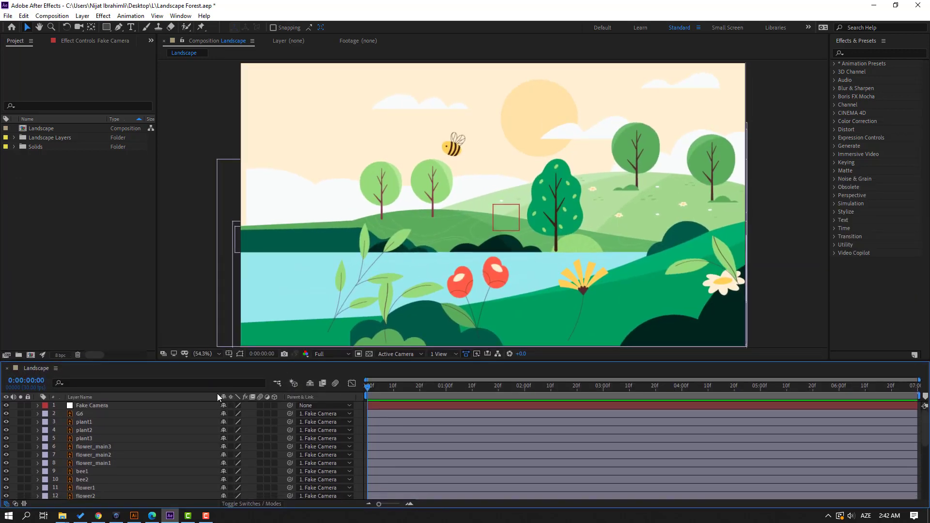
{"action": "left_click", "coordinate": [101, 409]}
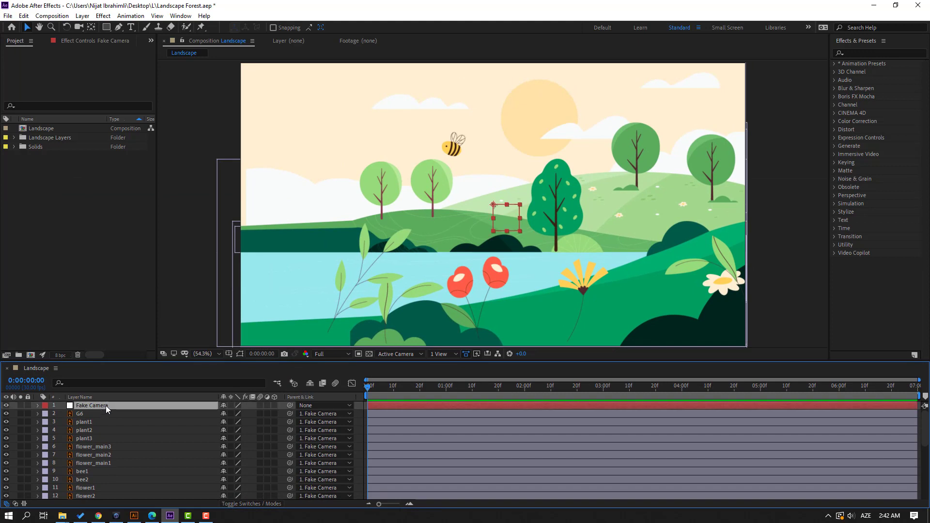
{"action": "key", "text": "s"}
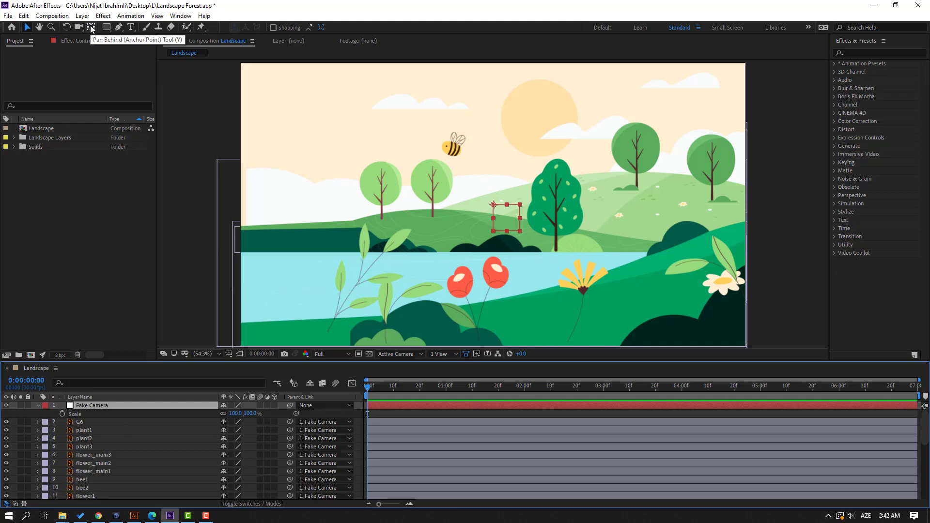
{"action": "left_click", "coordinate": [91, 28]}
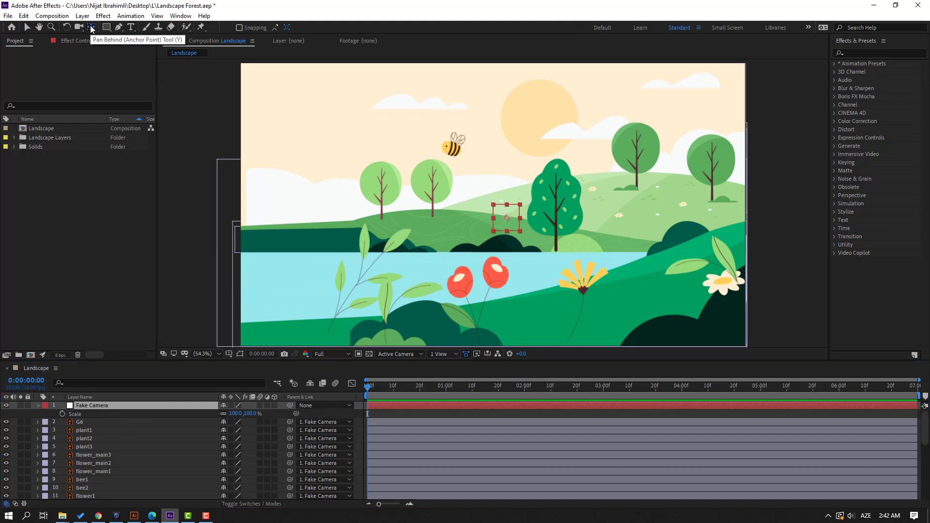
{"action": "left_click", "coordinate": [27, 28]}
Step: Animate the Fake Camera's scale from 100% at the first frame to 123% at 0:00:06:29, and preview the zoom
{"action": "left_click", "coordinate": [62, 414]}
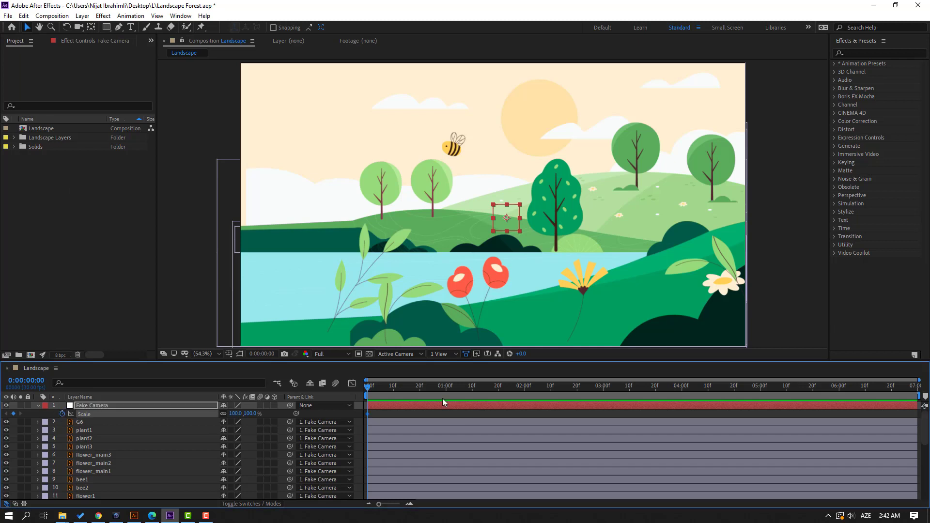
{"action": "left_click_drag", "start_coordinate": [397, 386], "coordinate": [891, 386]}
{"action": "left_click_drag", "start_coordinate": [238, 417], "coordinate": [248, 414]}
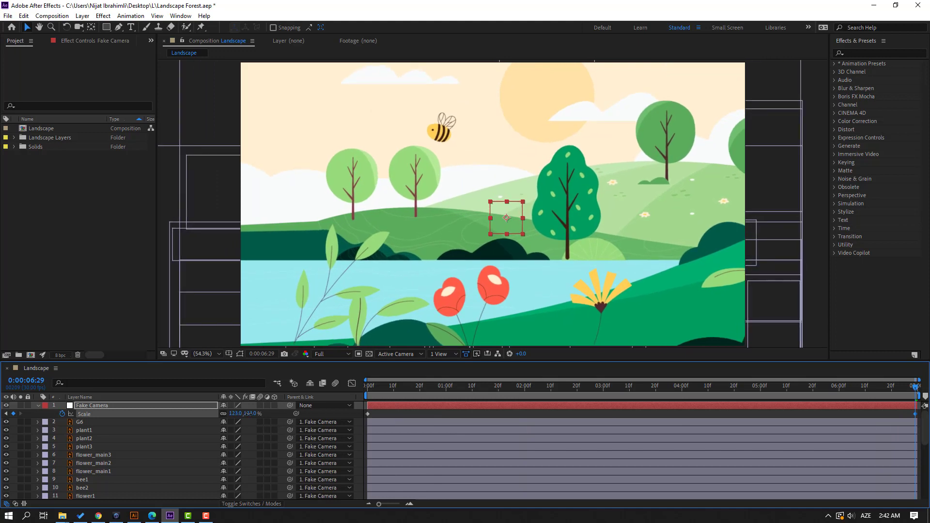
{"action": "key", "text": "space"}
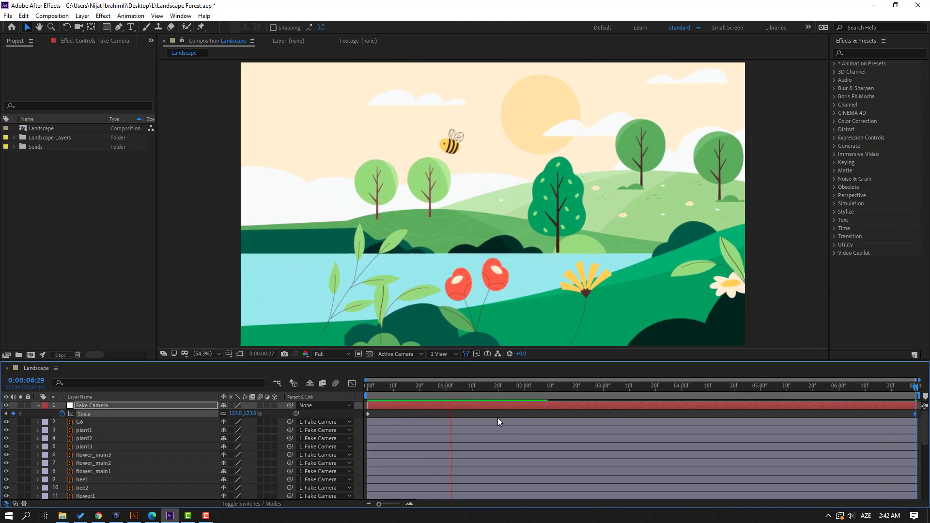
{"action": "key", "text": "space"}
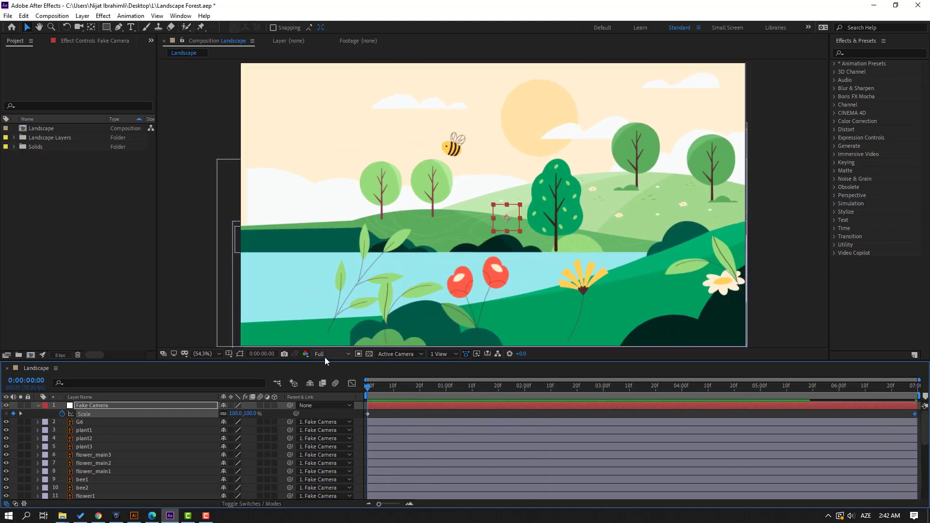
Step: Set the preview resolution to Quarter and collapse the Fake Camera layer's properties
{"action": "left_click", "coordinate": [324, 356]}
{"action": "left_click", "coordinate": [356, 397]}
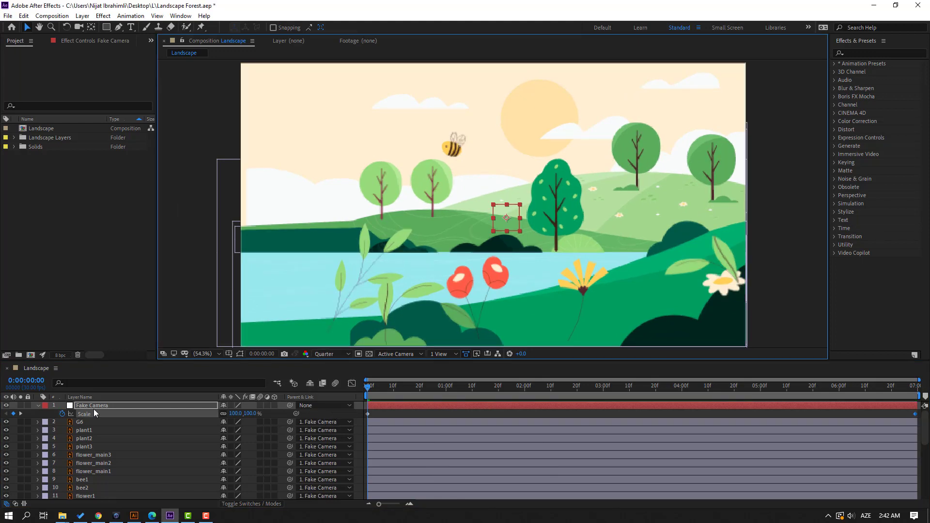
{"action": "left_click", "coordinate": [38, 406]}
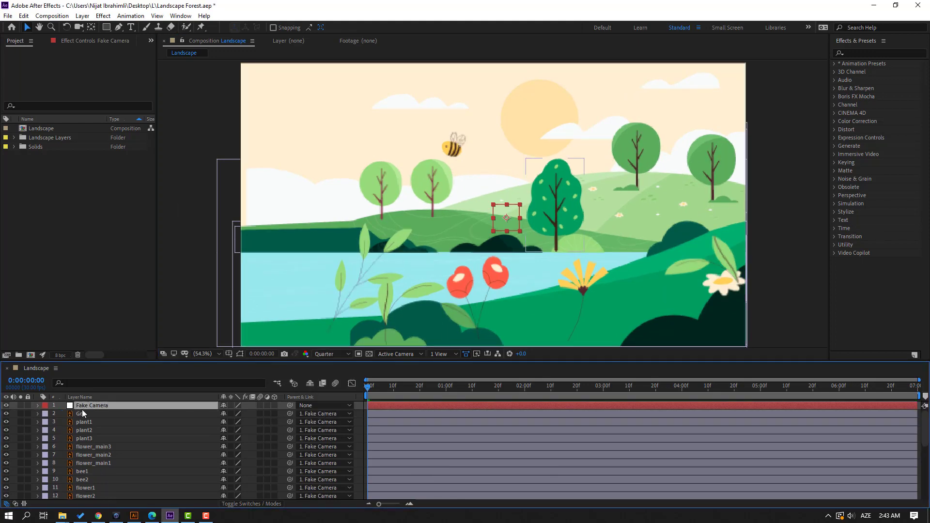
Step: Isolate the plant1 layer and move its anchor point to the bottom end of the stem
{"action": "left_click", "coordinate": [83, 423]}
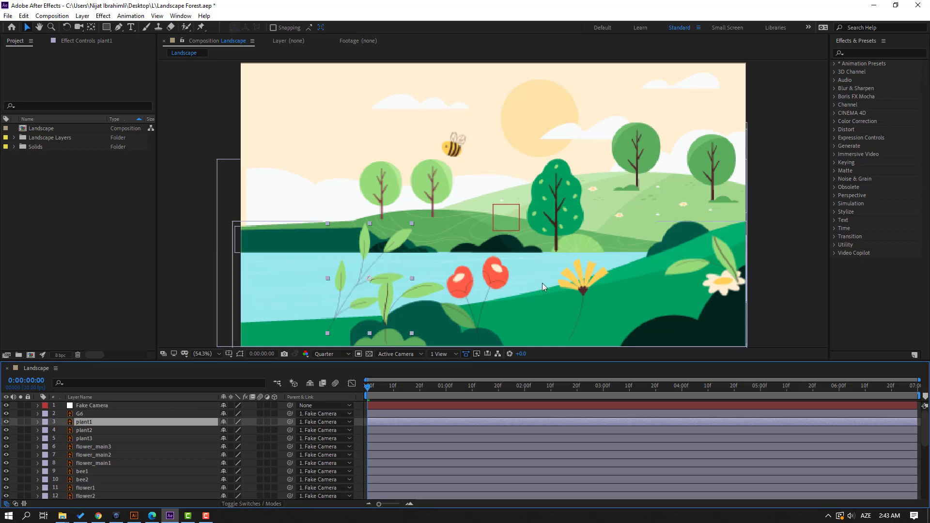
{"action": "left_click", "coordinate": [21, 422]}
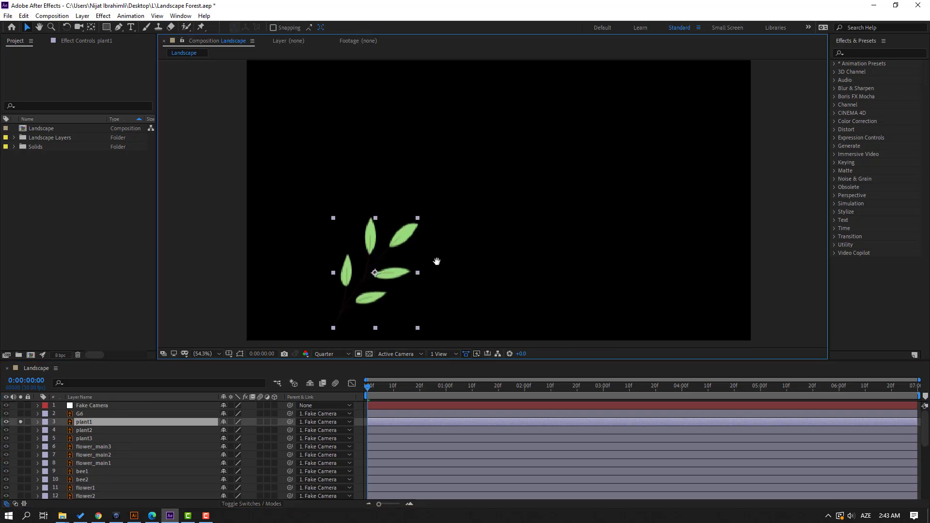
{"action": "left_click_drag", "start_coordinate": [276, 270], "coordinate": [349, 201]}
{"action": "left_click", "coordinate": [91, 26]}
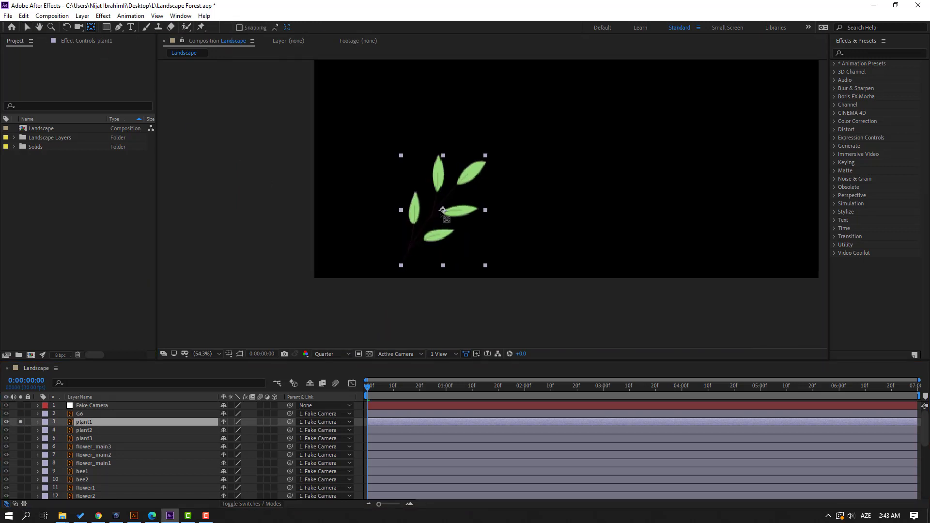
{"action": "left_click_drag", "start_coordinate": [442, 210], "coordinate": [406, 262]}
{"action": "scroll", "coordinate": [406, 265], "scroll_direction": "up", "scroll_amount": 3}
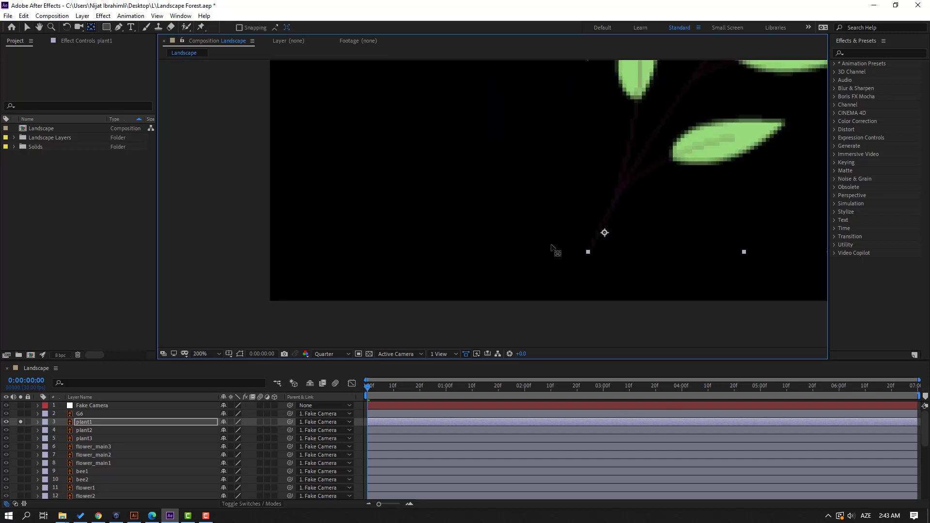
{"action": "left_click_drag", "start_coordinate": [599, 249], "coordinate": [588, 262]}
{"action": "left_click", "coordinate": [27, 27]}
Step: Show all layers again and move plant1 to the scene's lower-left corner, with its stem base below the frame edge
{"action": "scroll", "coordinate": [68, 427], "scroll_direction": "down", "scroll_amount": 1}
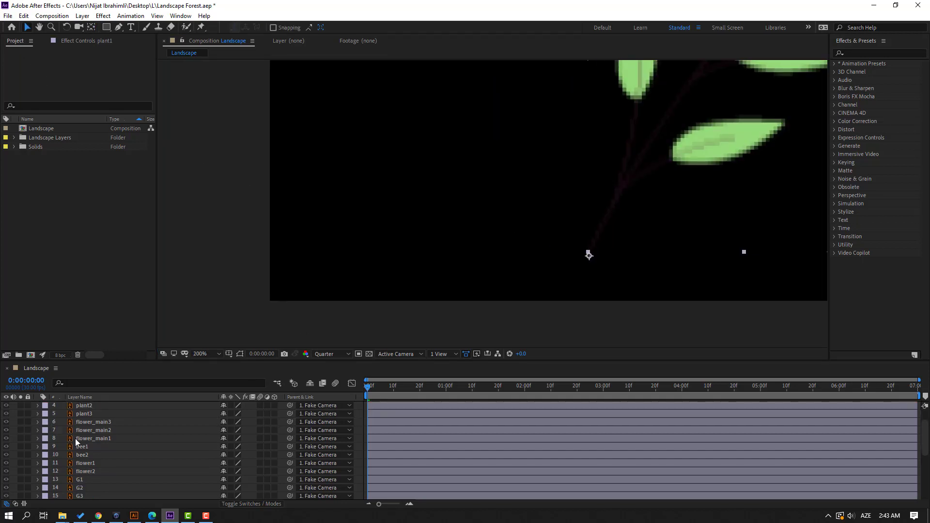
{"action": "scroll", "coordinate": [76, 442], "scroll_direction": "up", "scroll_amount": 1}
{"action": "scroll", "coordinate": [630, 185], "scroll_direction": "down", "scroll_amount": 2}
{"action": "key", "text": "space"}
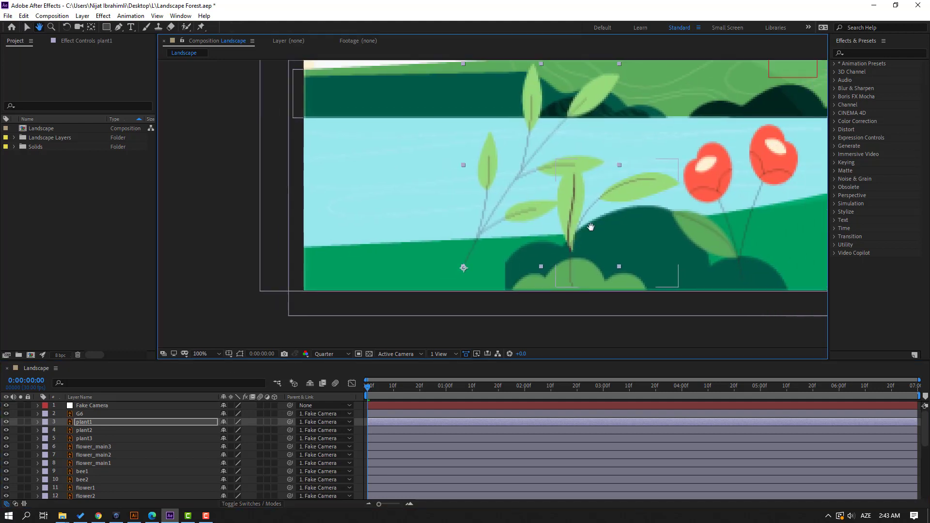
{"action": "scroll", "coordinate": [591, 227], "scroll_direction": "down", "scroll_amount": 2}
{"action": "left_click_drag", "start_coordinate": [535, 205], "coordinate": [437, 202]}
{"action": "key", "text": "F9"}
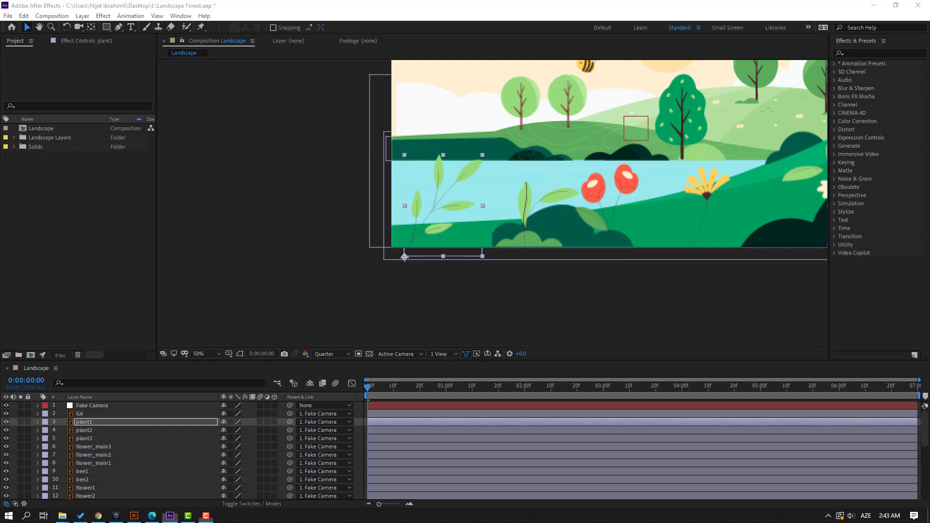
Step: Move plant2's anchor point to its stem base while soloed, and reposition the plant just right of plant1, with its base below the frame
{"action": "left_click", "coordinate": [82, 431]}
{"action": "left_click", "coordinate": [21, 430]}
{"action": "scroll", "coordinate": [515, 211], "scroll_direction": "up", "scroll_amount": 3}
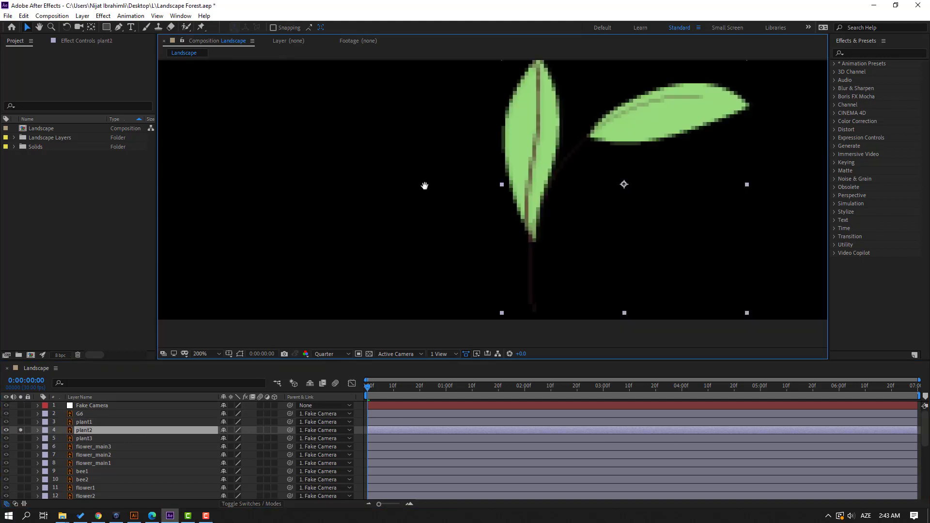
{"action": "scroll", "coordinate": [396, 309], "scroll_direction": "down", "scroll_amount": 2}
{"action": "left_click_drag", "start_coordinate": [544, 189], "coordinate": [476, 227]}
{"action": "left_click", "coordinate": [90, 27]}
{"action": "left_click", "coordinate": [27, 29]}
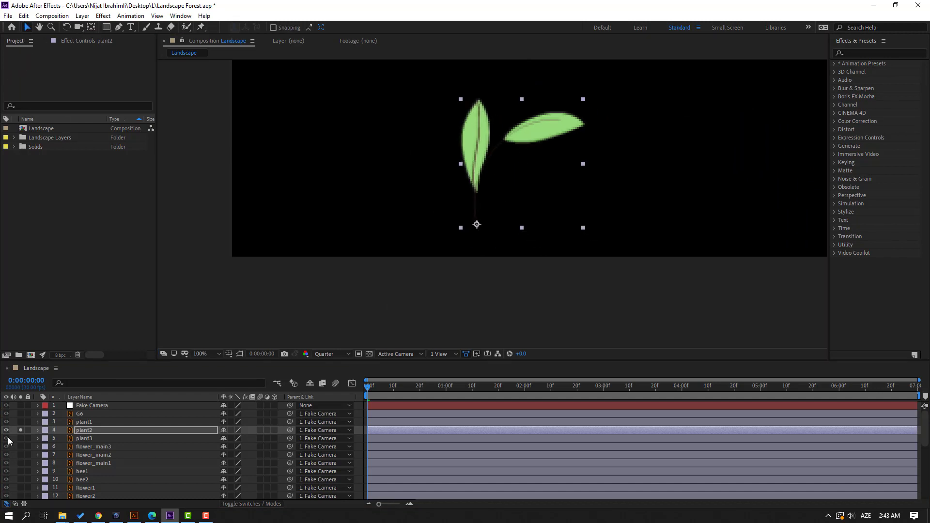
{"action": "left_click", "coordinate": [19, 430]}
{"action": "left_click_drag", "start_coordinate": [478, 231], "coordinate": [416, 281]}
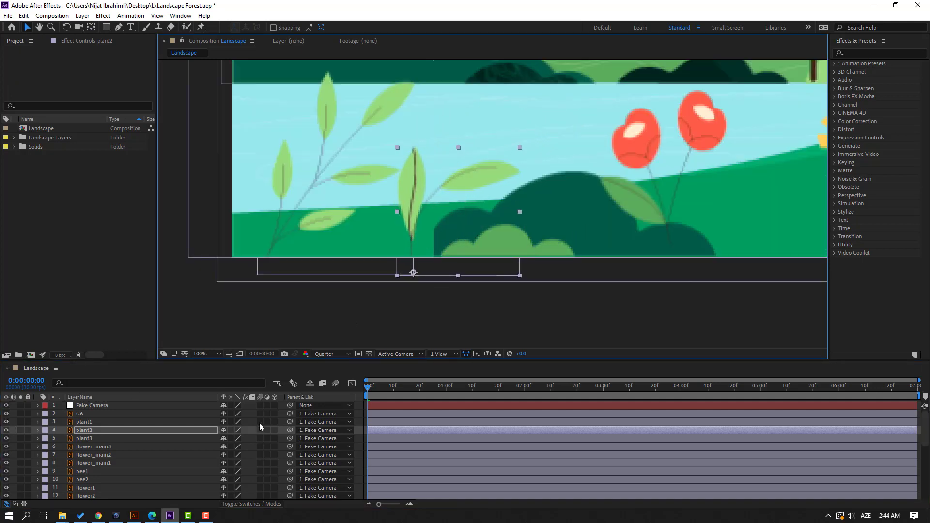
Step: Shift plant3 up and left into the frame, solo it, and move its anchor point to the base of its stem
{"action": "left_click", "coordinate": [84, 439]}
{"action": "scroll", "coordinate": [540, 243], "scroll_direction": "down", "scroll_amount": 2}
{"action": "left_click_drag", "start_coordinate": [539, 242], "coordinate": [474, 250]}
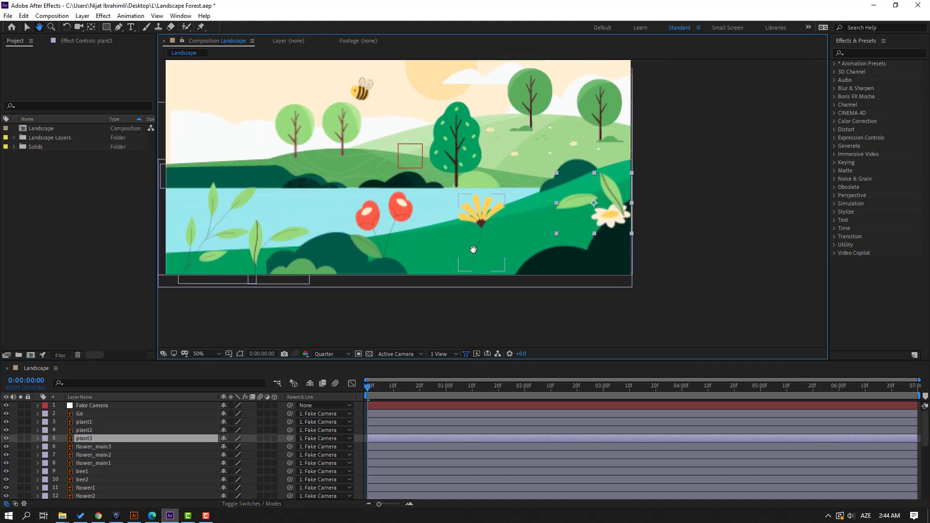
{"action": "left_click_drag", "start_coordinate": [587, 205], "coordinate": [553, 186]}
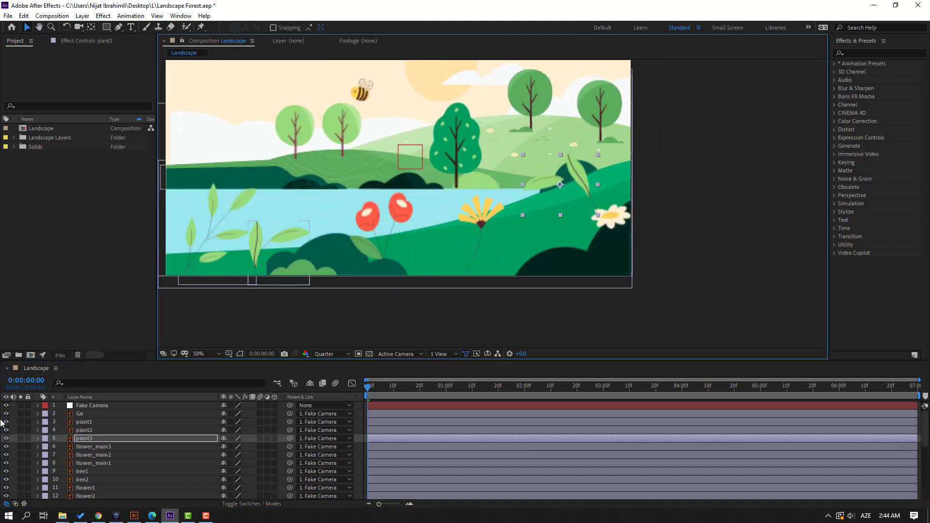
{"action": "left_click", "coordinate": [21, 439]}
{"action": "scroll", "coordinate": [623, 197], "scroll_direction": "up", "scroll_amount": 2}
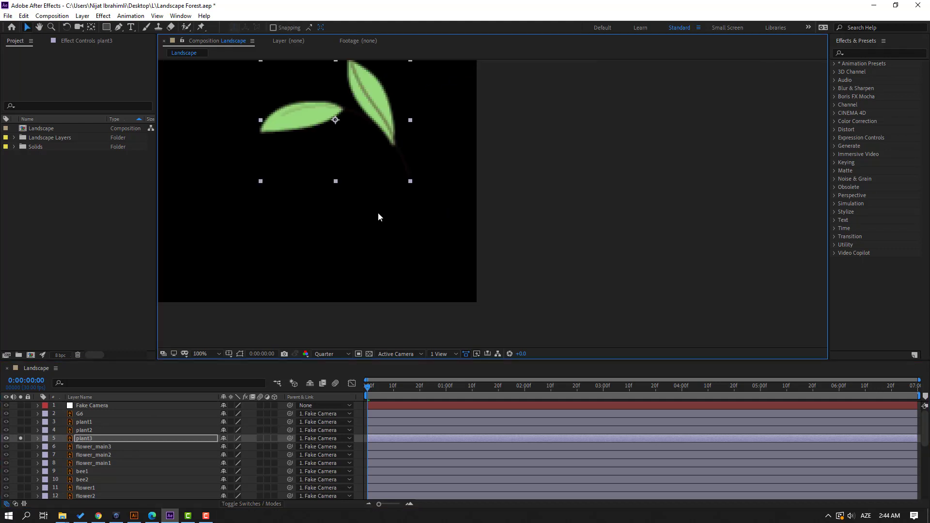
{"action": "left_click", "coordinate": [91, 27]}
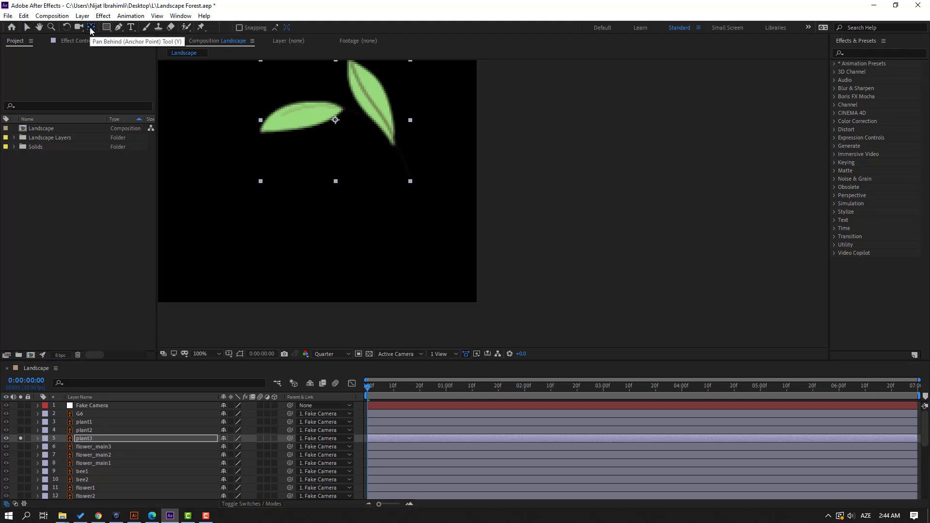
{"action": "left_click_drag", "start_coordinate": [333, 122], "coordinate": [408, 177]}
{"action": "left_click", "coordinate": [27, 27]}
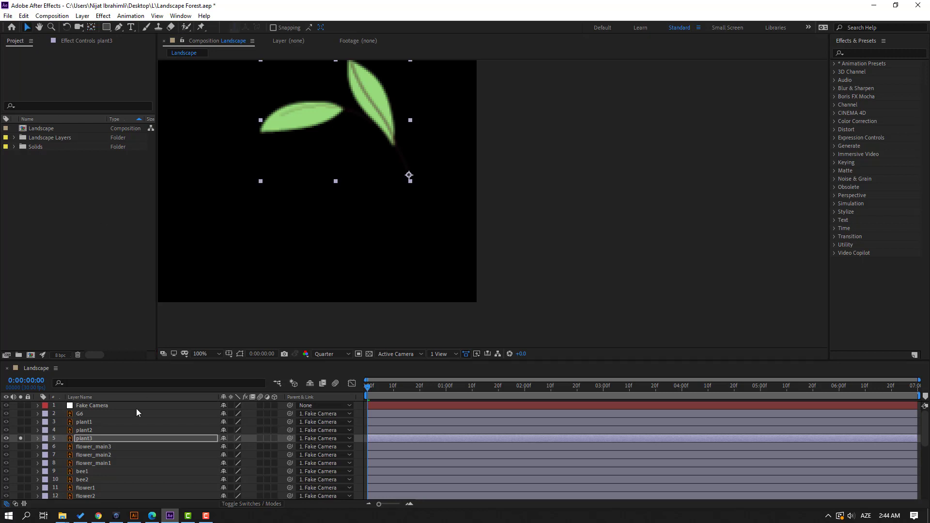
Step: Unsolo plant3 and move it behind the white flower at the scene's right edge, with its stem base outside the frame
{"action": "left_click", "coordinate": [20, 438]}
{"action": "scroll", "coordinate": [437, 248], "scroll_direction": "down", "scroll_amount": 2}
{"action": "left_click_drag", "start_coordinate": [451, 192], "coordinate": [493, 210]}
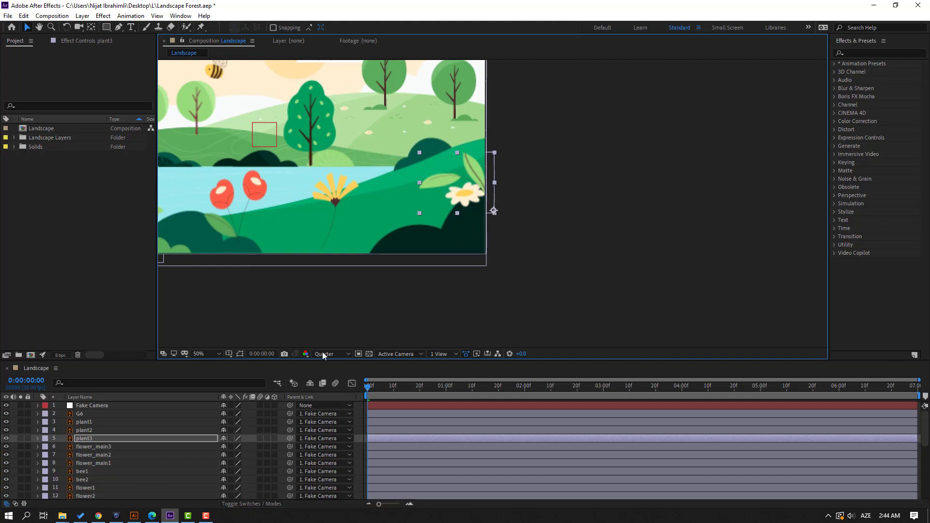
{"action": "left_click", "coordinate": [208, 353]}
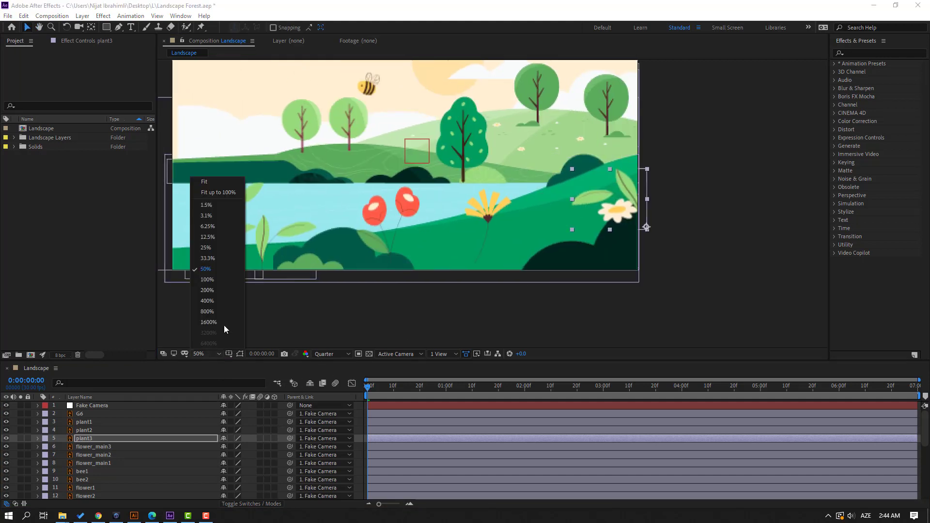
{"action": "left_click", "coordinate": [223, 194]}
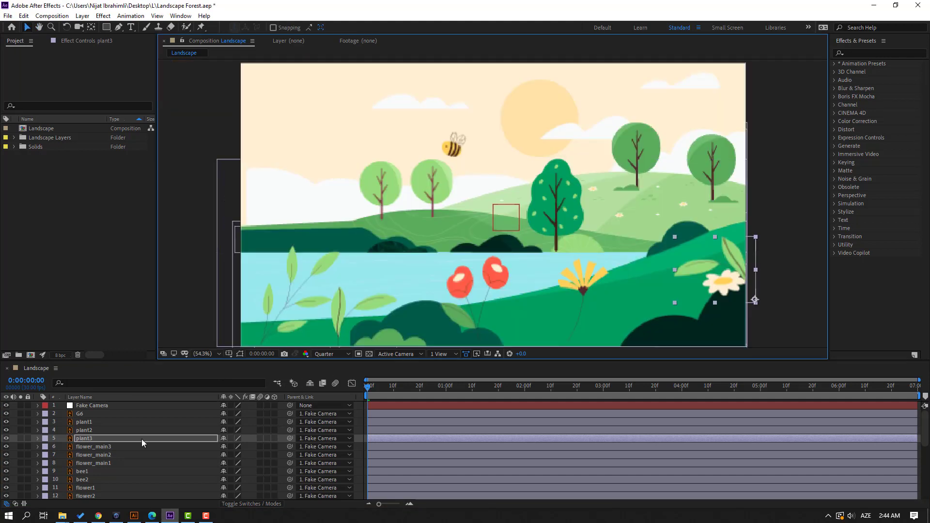
Step: Add the expression wiggle(1,6) to plant1's Rotation property
{"action": "left_click", "coordinate": [85, 423]}
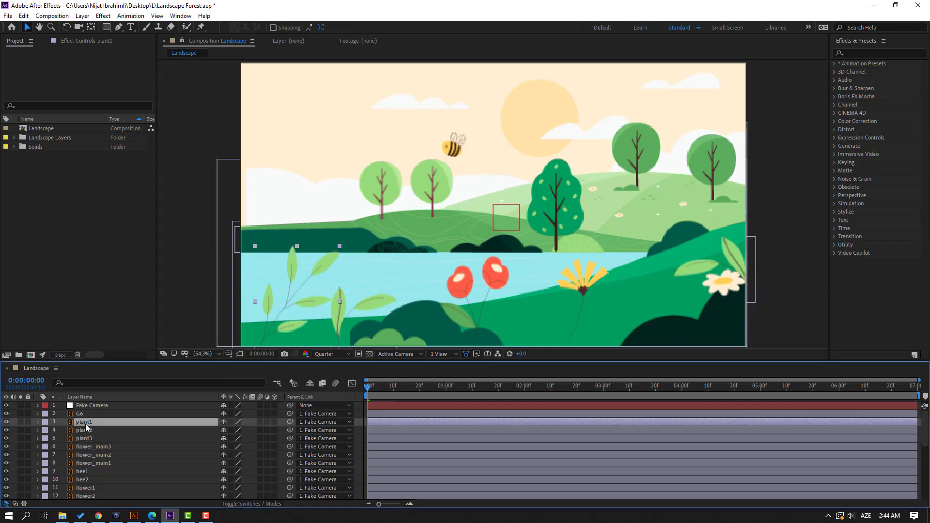
{"action": "key", "text": "r"}
{"action": "left_click_drag", "start_coordinate": [282, 310], "coordinate": [369, 252]}
{"action": "key", "text": "Return"}
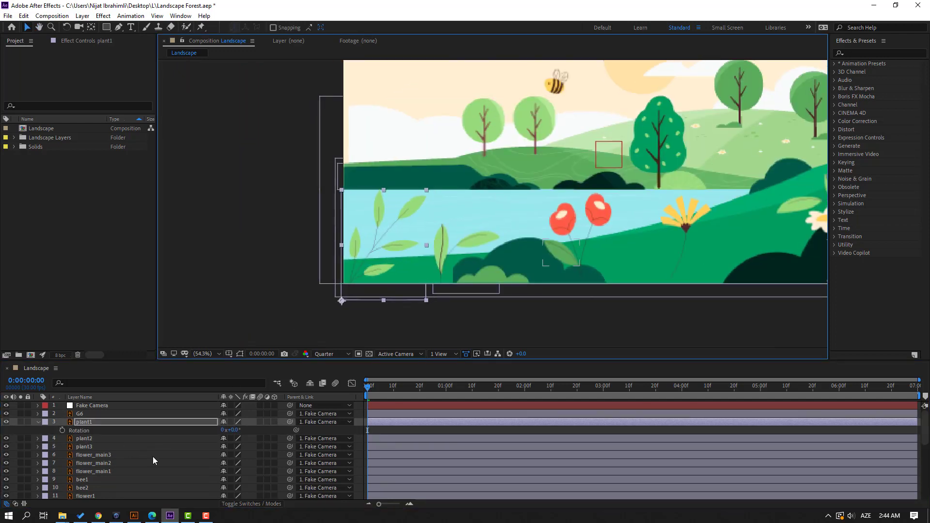
{"action": "left_click", "coordinate": [63, 431], "text": "alt"}
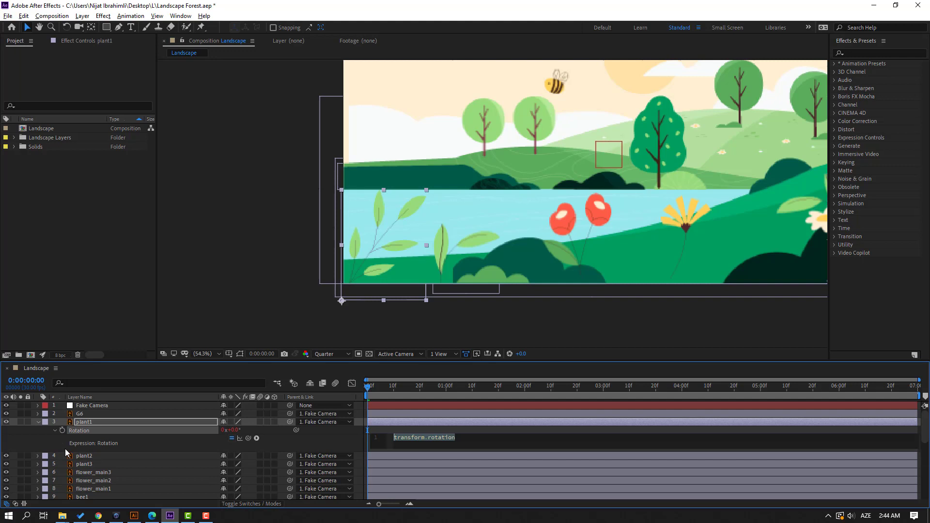
{"action": "type", "text": "wiggle"}
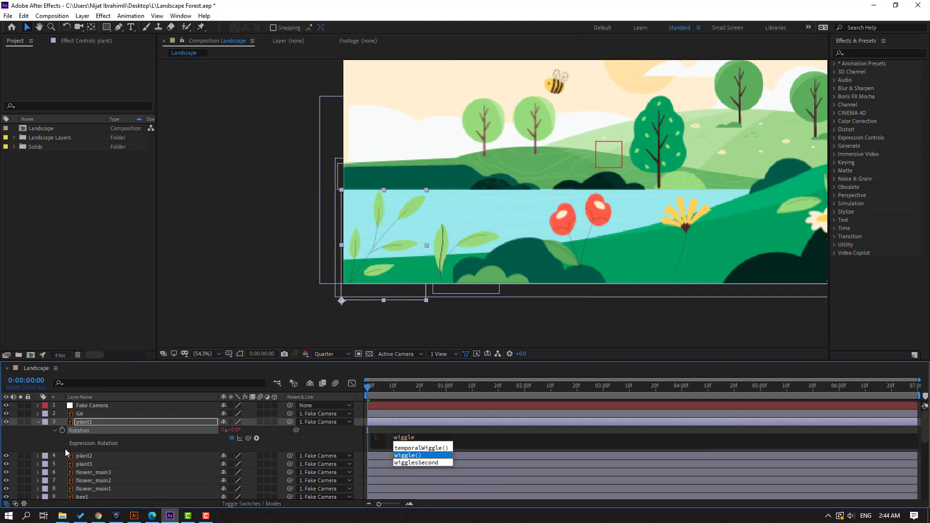
{"action": "left_click", "coordinate": [418, 456]}
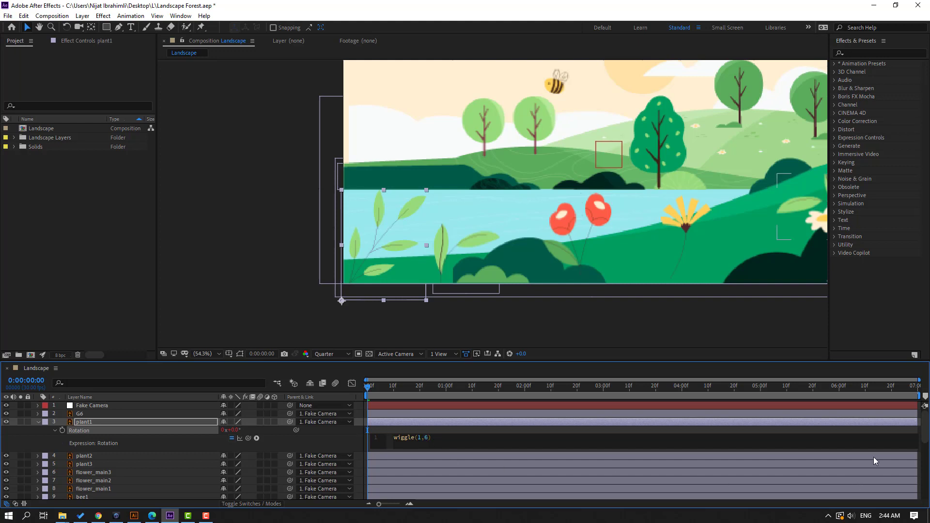
{"action": "left_click", "coordinate": [821, 431]}
Step: Preview plant1's swaying motion, then copy the wiggle expression from its Rotation property
{"action": "key", "text": "space"}
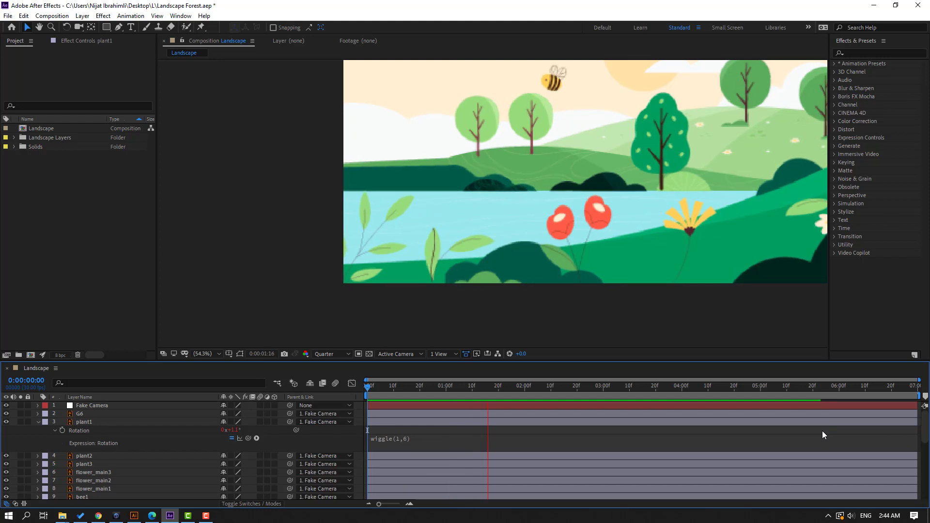
{"action": "left_click", "coordinate": [506, 386]}
{"action": "left_click", "coordinate": [387, 441]}
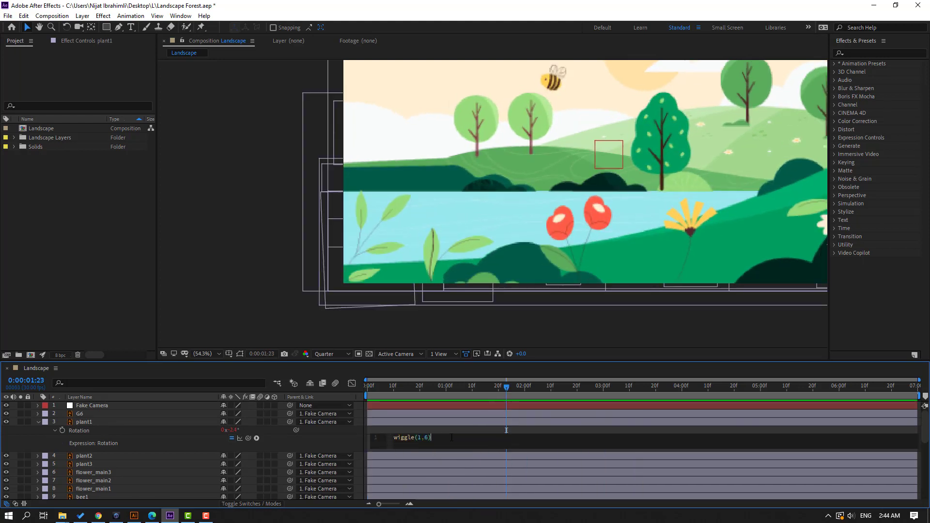
{"action": "key", "text": "shift+Home"}
{"action": "key", "text": "ctrl+c"}
{"action": "left_click", "coordinate": [419, 433]}
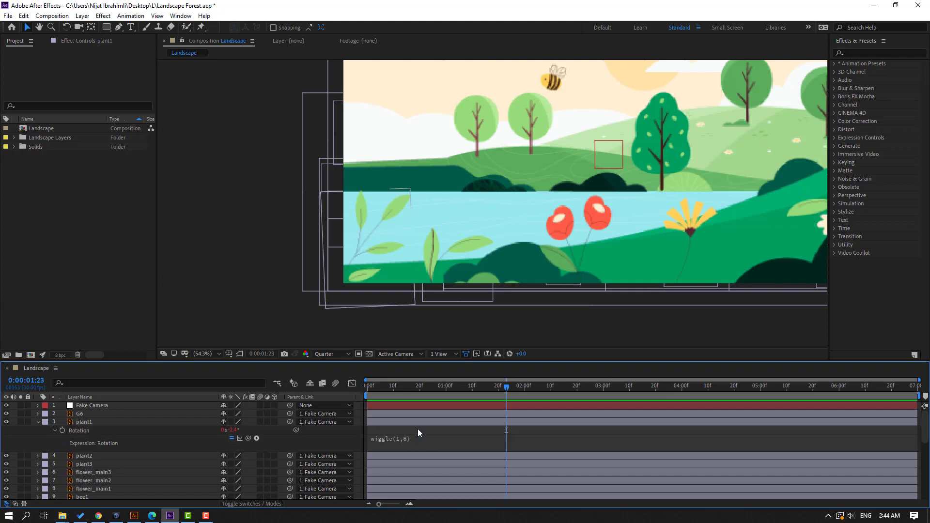
{"action": "left_click", "coordinate": [38, 422]}
Step: Return to the start of the timeline, add the expression wiggle(1,6) to plant2's Rotation, and preview the motion
{"action": "left_click", "coordinate": [90, 431]}
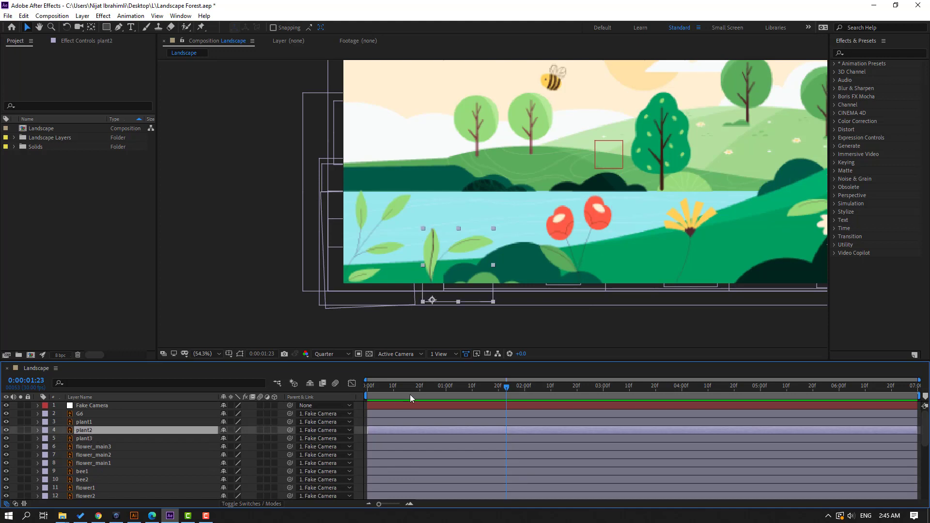
{"action": "left_click_drag", "start_coordinate": [507, 389], "coordinate": [350, 397]}
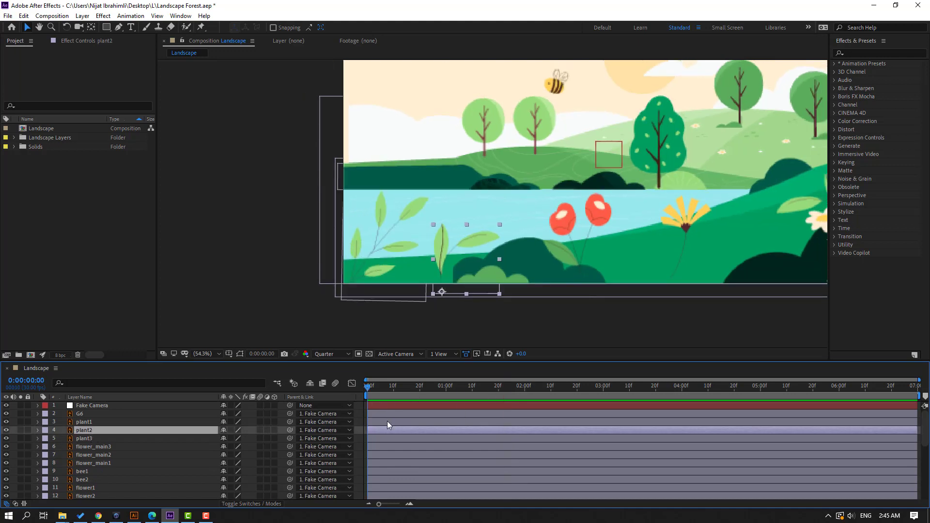
{"action": "key", "text": "r"}
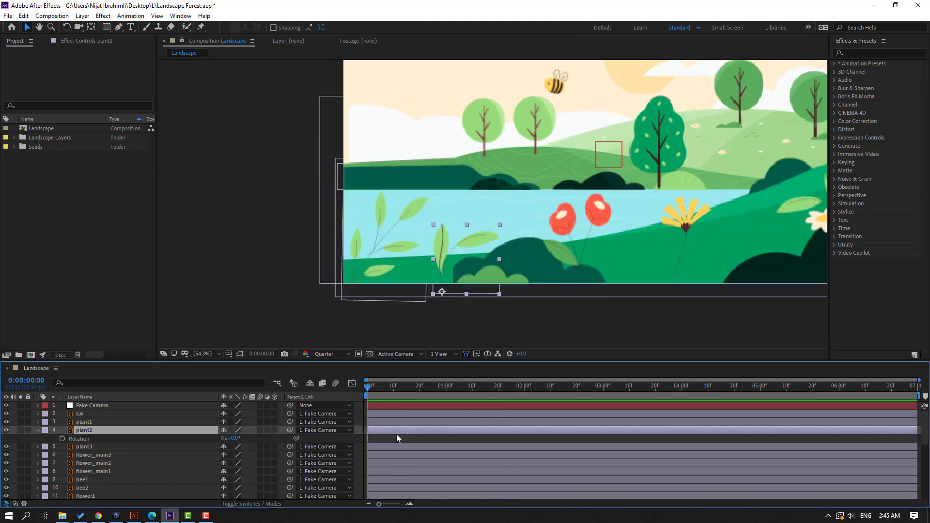
{"action": "left_click", "coordinate": [63, 439], "text": "alt"}
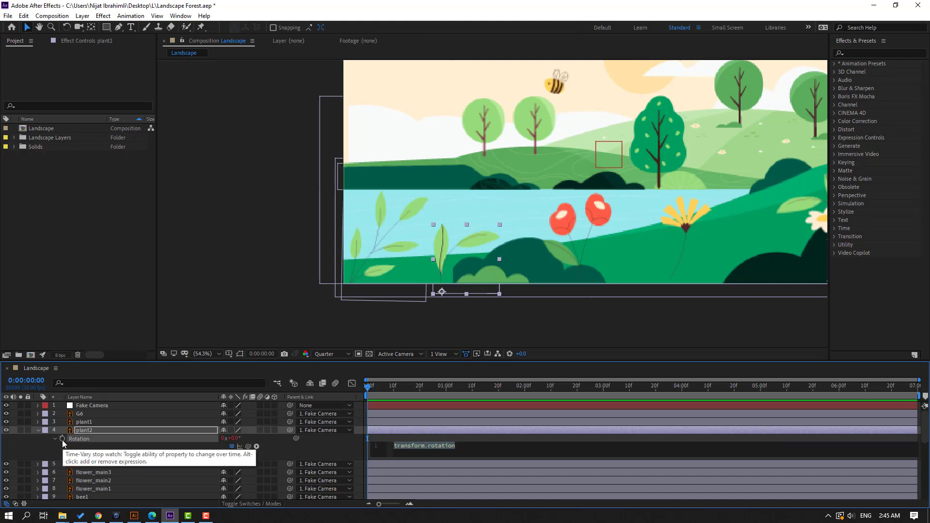
{"action": "left_click_drag", "start_coordinate": [454, 451], "coordinate": [389, 449]}
{"action": "type", "text": "wiggle(1,6)"}
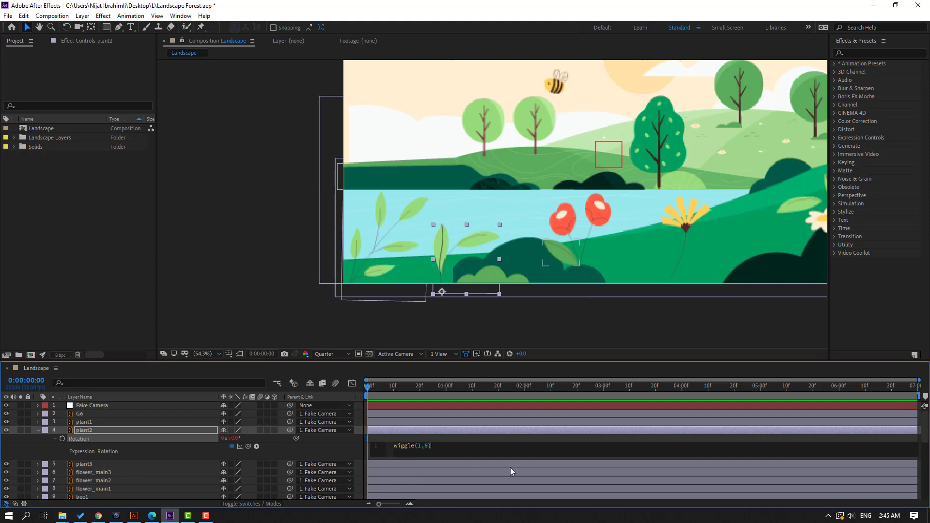
{"action": "left_click", "coordinate": [843, 438]}
{"action": "key", "text": "space"}
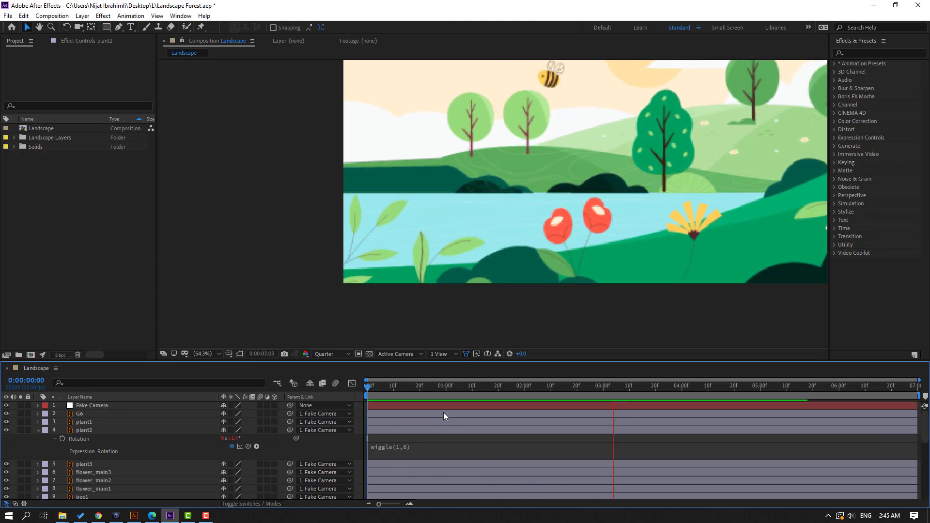
{"action": "key", "text": "space"}
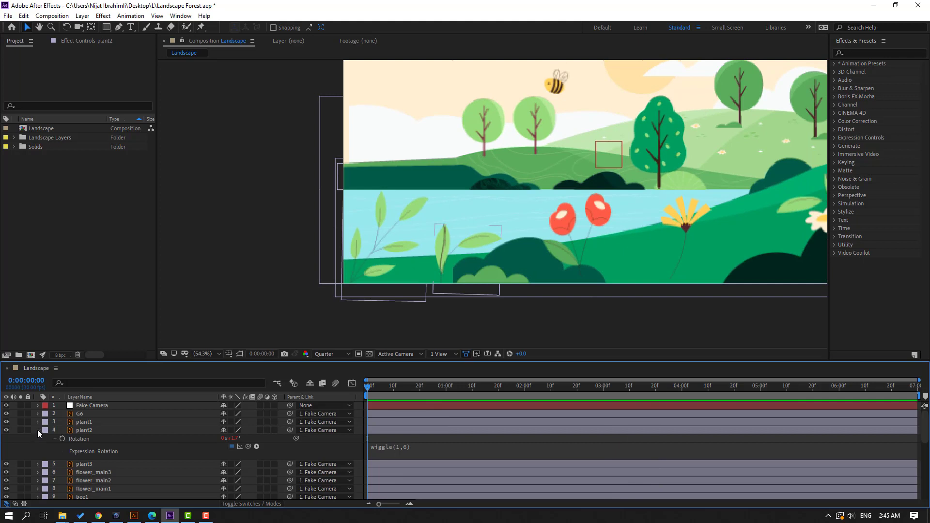
{"action": "left_click", "coordinate": [38, 431]}
Step: Add the copied wiggle(1,6) expression to plant3's Rotation and preview the swaying plants
{"action": "left_click", "coordinate": [93, 438]}
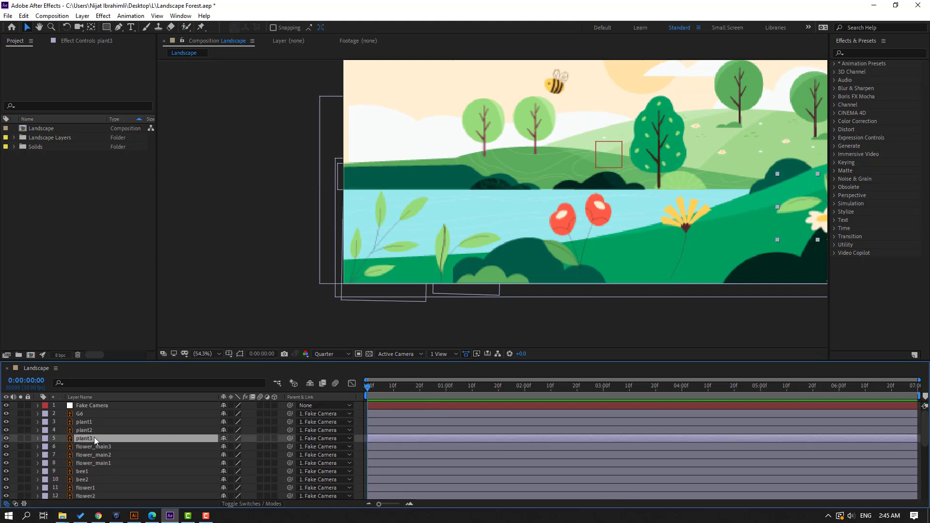
{"action": "left_click_drag", "start_coordinate": [691, 266], "coordinate": [527, 281]}
{"action": "key", "text": "r"}
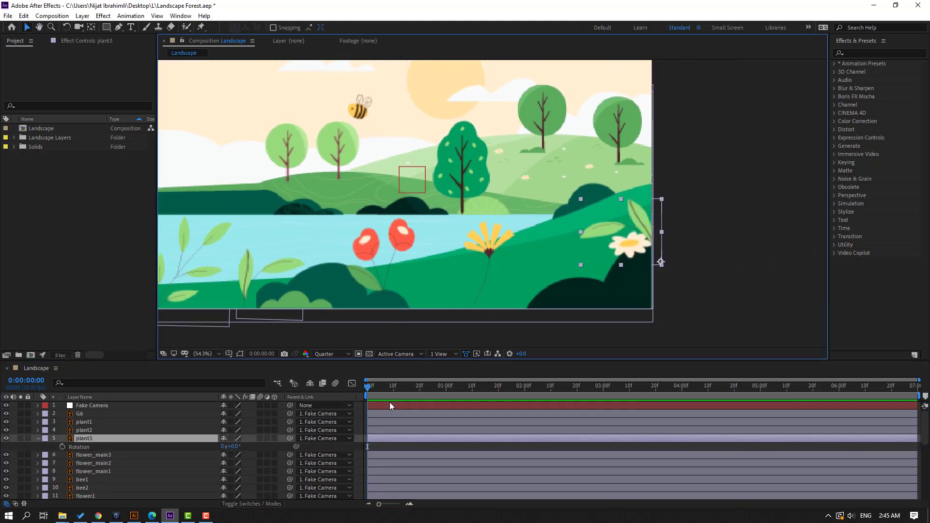
{"action": "left_click", "coordinate": [62, 446], "text": "alt"}
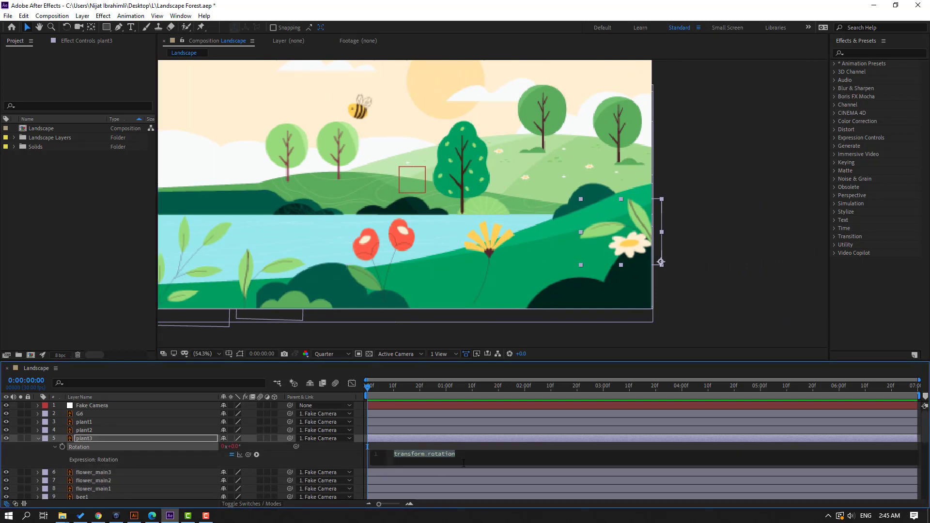
{"action": "key", "text": "ctrl+v"}
{"action": "left_click", "coordinate": [852, 447]}
{"action": "key", "text": "space"}
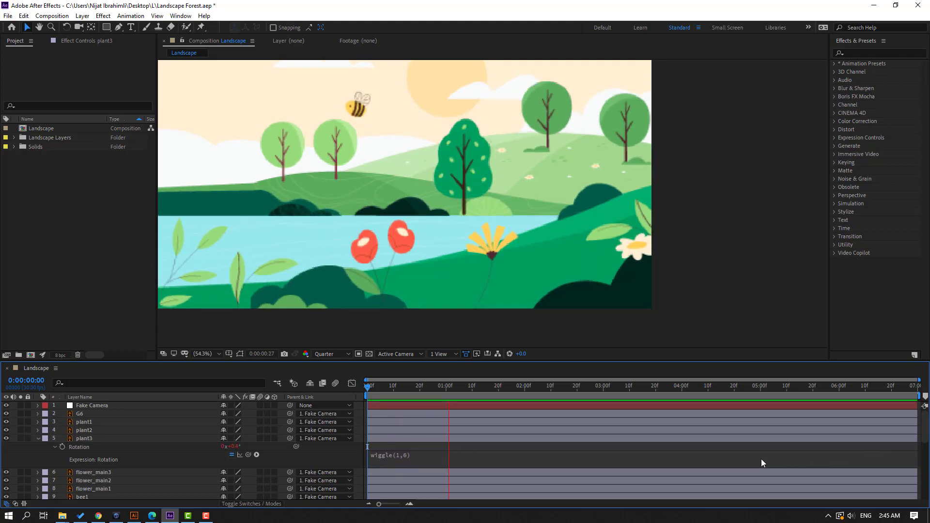
{"action": "left_click", "coordinate": [206, 354]}
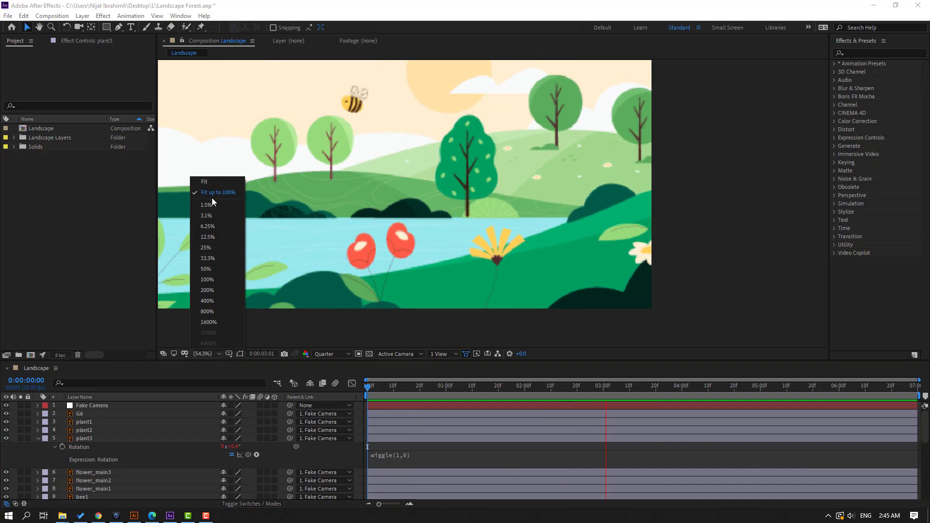
{"action": "left_click", "coordinate": [211, 198]}
{"action": "key", "text": "space"}
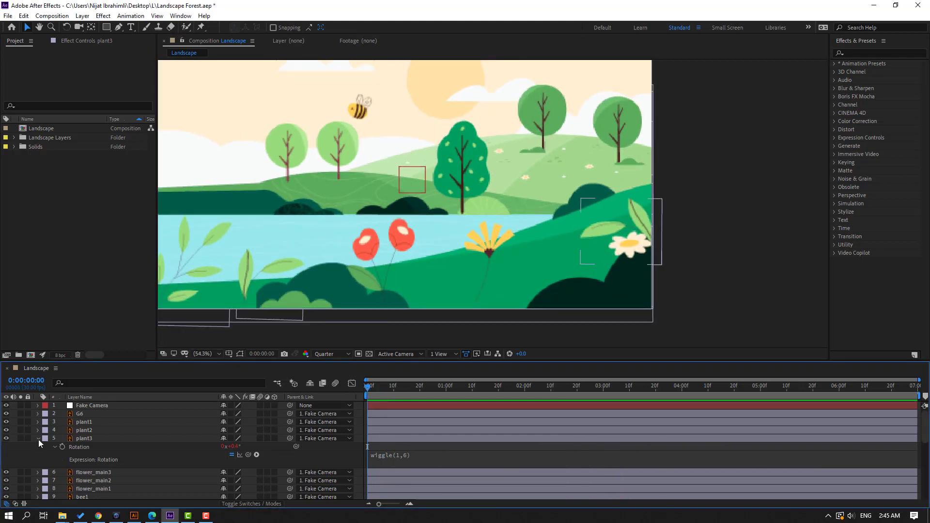
{"action": "left_click", "coordinate": [39, 438]}
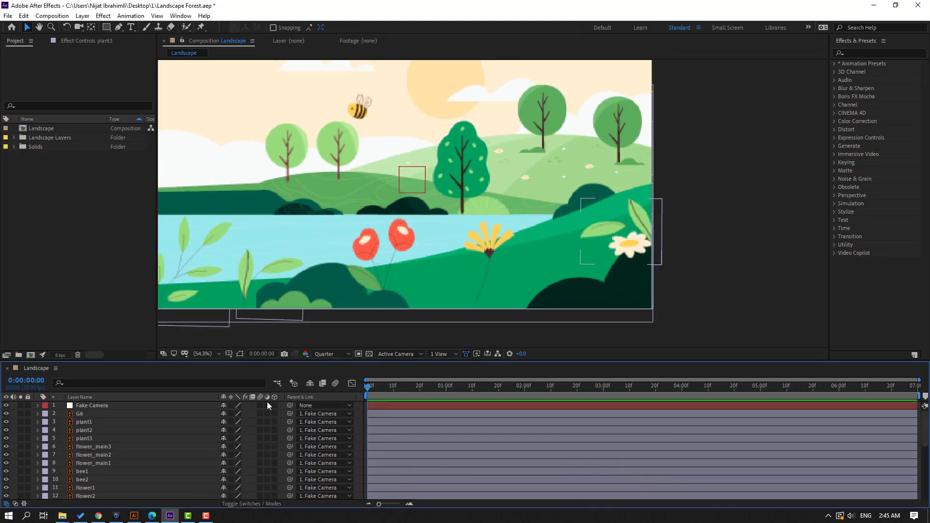
Step: Solo the yellow flower layer flower2 and move its anchor point to the base of its stem
{"action": "left_click_drag", "start_coordinate": [516, 344], "coordinate": [586, 345]}
{"action": "left_click", "coordinate": [574, 253]}
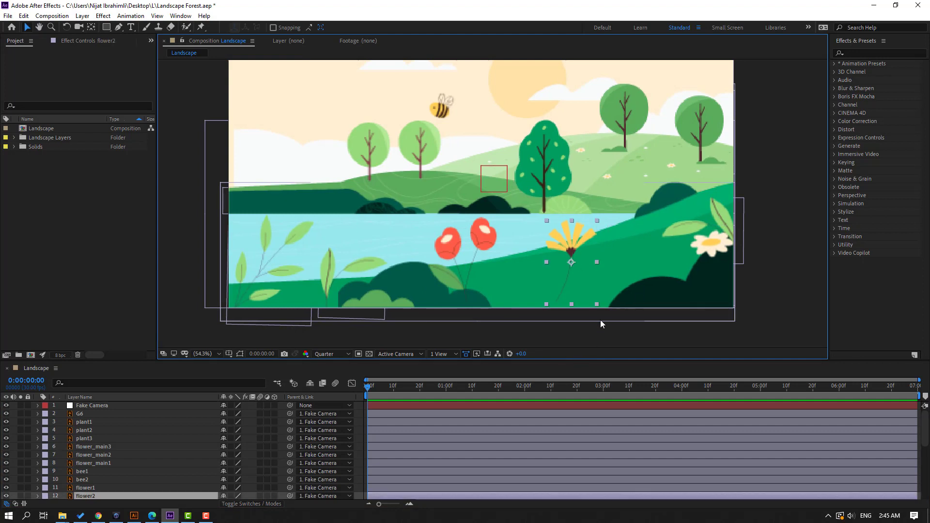
{"action": "left_click_drag", "start_coordinate": [561, 315], "coordinate": [544, 295]}
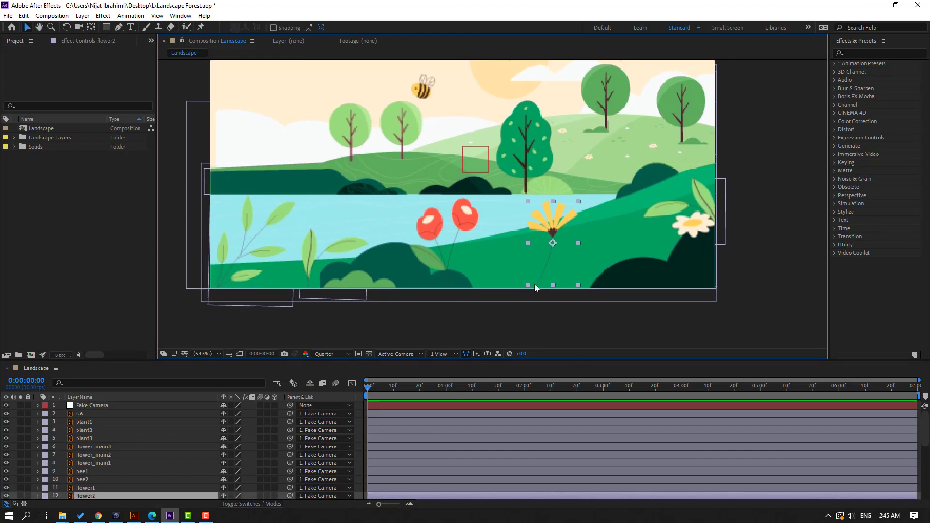
{"action": "left_click", "coordinate": [21, 496]}
{"action": "scroll", "coordinate": [539, 298], "scroll_direction": "up", "scroll_amount": 3}
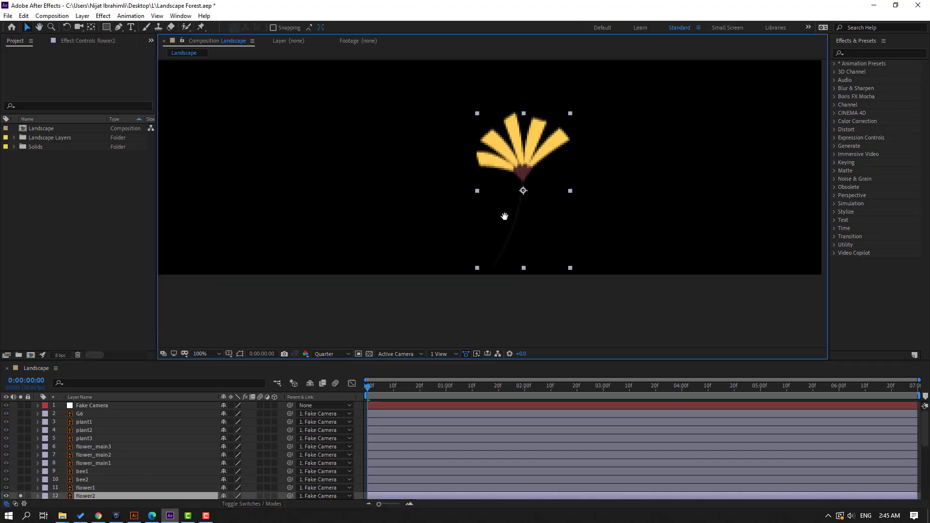
{"action": "left_click", "coordinate": [90, 28]}
{"action": "left_click_drag", "start_coordinate": [500, 175], "coordinate": [473, 252]}
{"action": "left_click", "coordinate": [27, 28]}
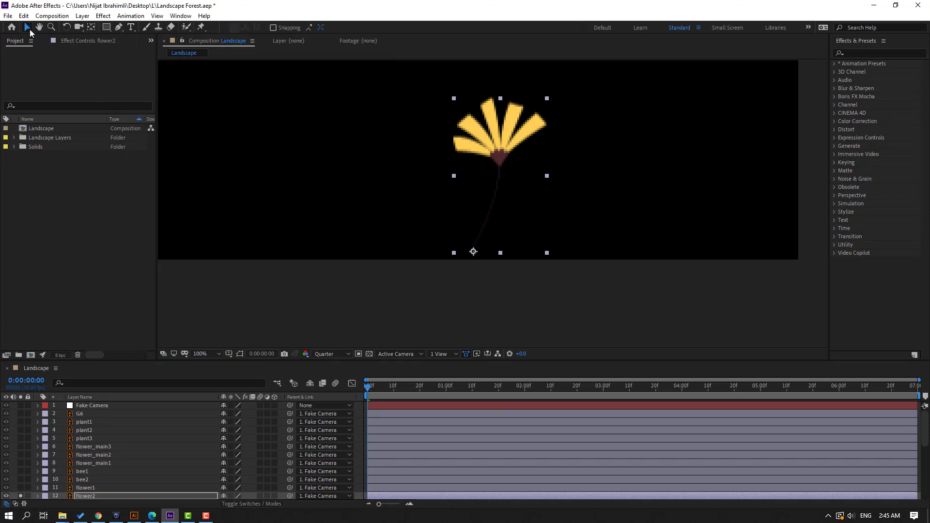
Step: Unsolo flower2 and move it down and to the right until its stem base lies below the frame
{"action": "left_click", "coordinate": [20, 495]}
{"action": "left_click_drag", "start_coordinate": [553, 232], "coordinate": [461, 228]}
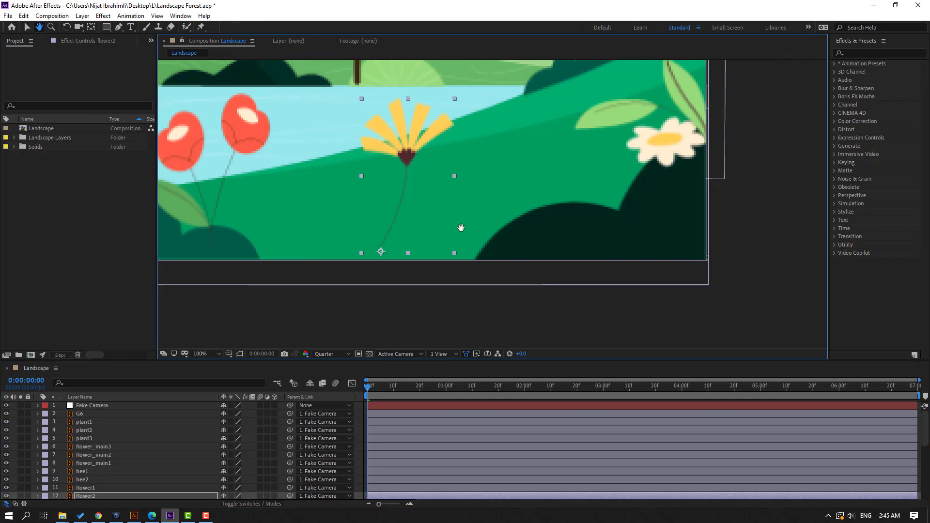
{"action": "left_click_drag", "start_coordinate": [428, 169], "coordinate": [472, 193]}
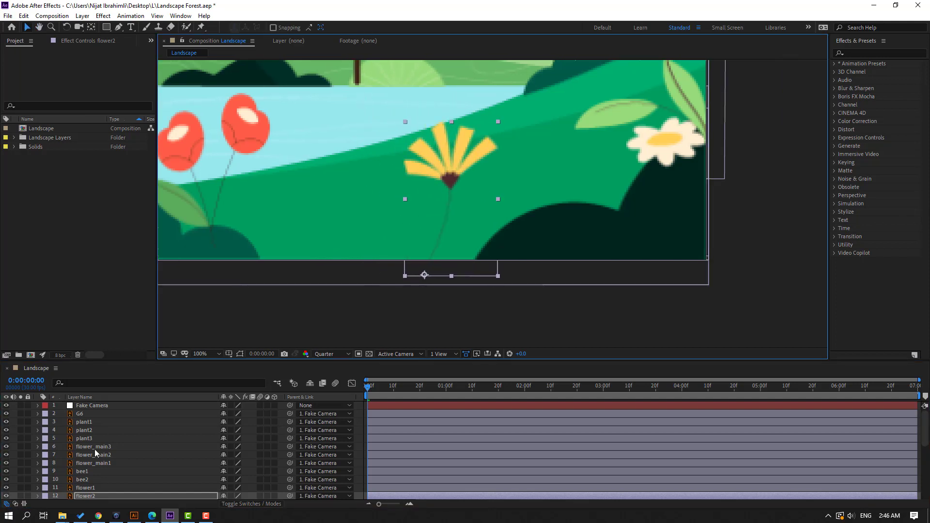
Step: Add the expression wiggle(1,6) to flower2's Rotation and preview the animation with the whole composition fitted in view
{"action": "scroll", "coordinate": [115, 464], "scroll_direction": "down", "scroll_amount": 1}
{"action": "left_click", "coordinate": [84, 470]}
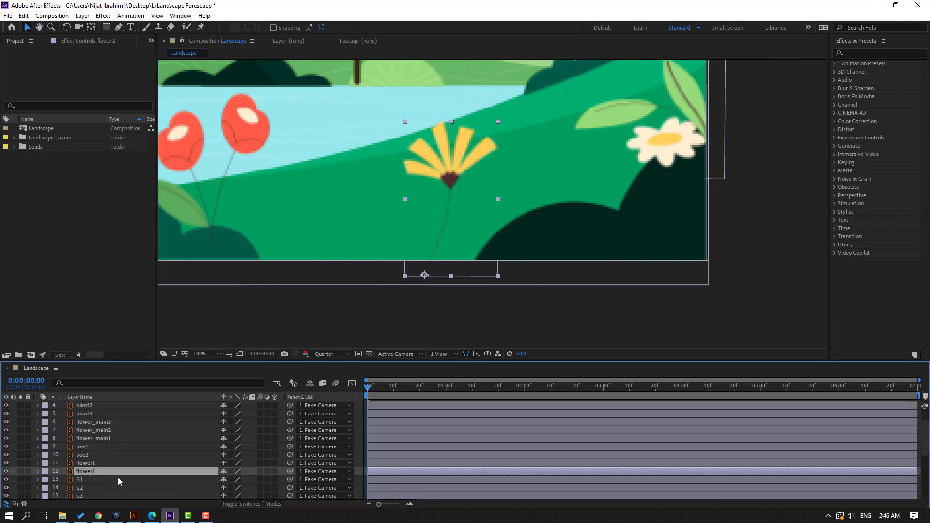
{"action": "key", "text": "r"}
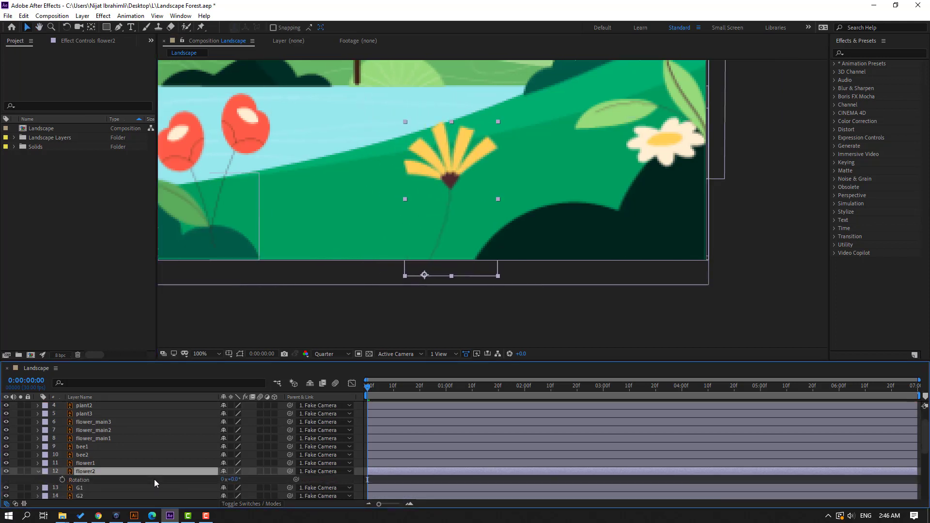
{"action": "left_click", "coordinate": [62, 480], "text": "alt"}
{"action": "type", "text": "wiggle(1,6)"}
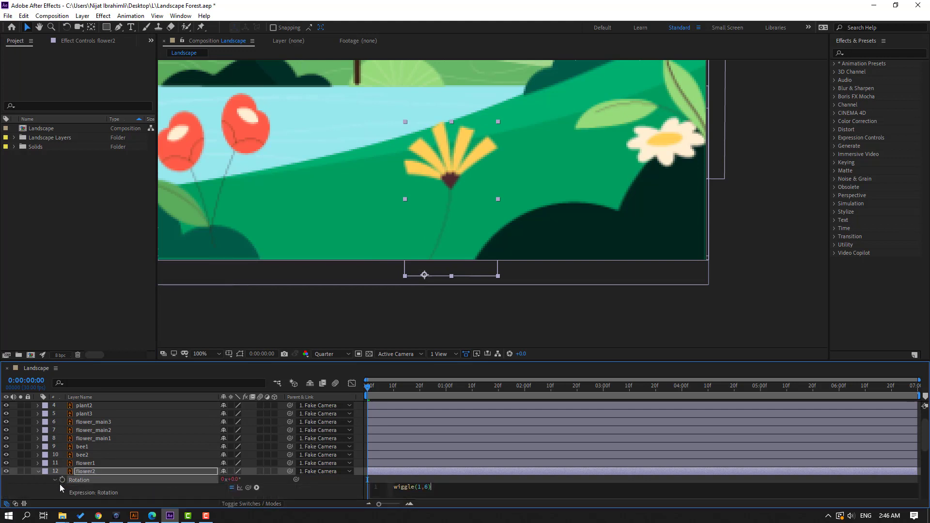
{"action": "left_click", "coordinate": [405, 478]}
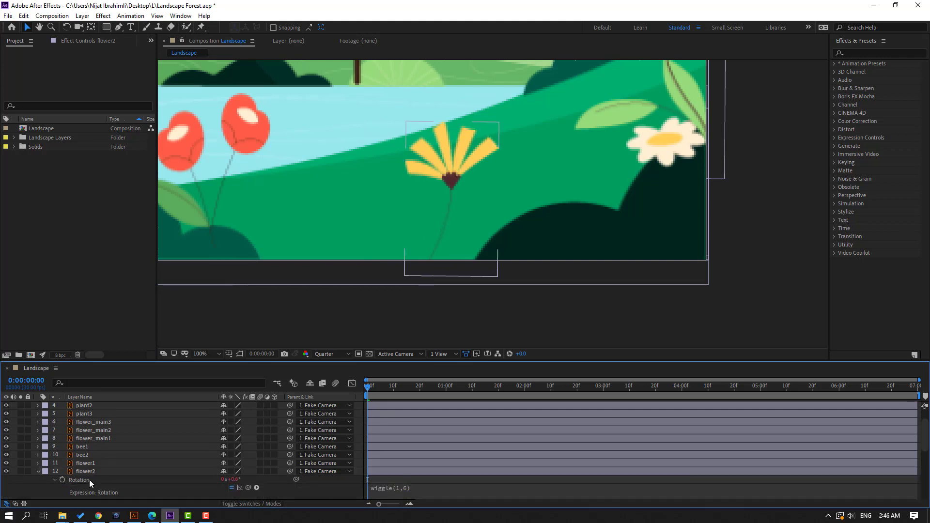
{"action": "left_click", "coordinate": [38, 472]}
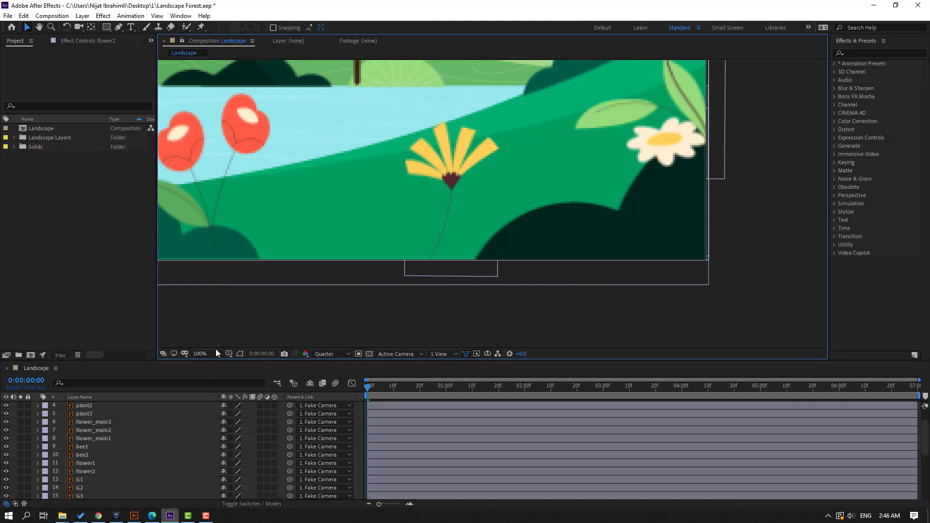
{"action": "left_click", "coordinate": [213, 353]}
{"action": "left_click", "coordinate": [218, 192]}
{"action": "key", "text": "space"}
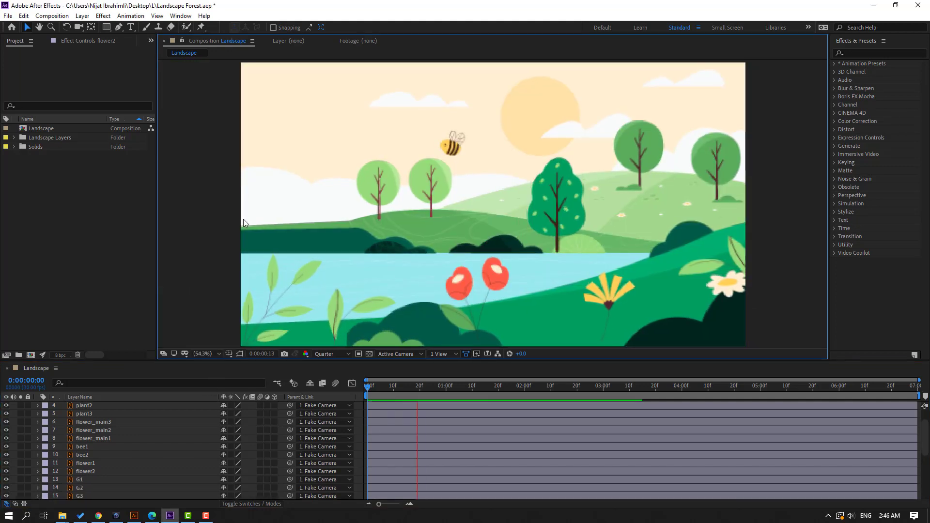
{"action": "key", "text": "space"}
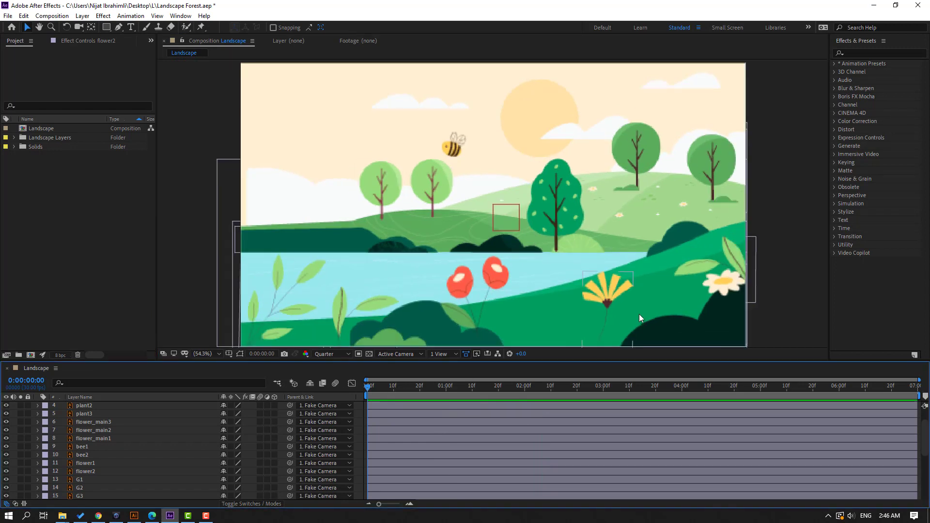
Step: Duplicate the yellow flower twice, spread the copies between it and the red flowers with stem bases below the frame, and preview
{"action": "left_click", "coordinate": [612, 301]}
{"action": "key", "text": "ctrl+d"}
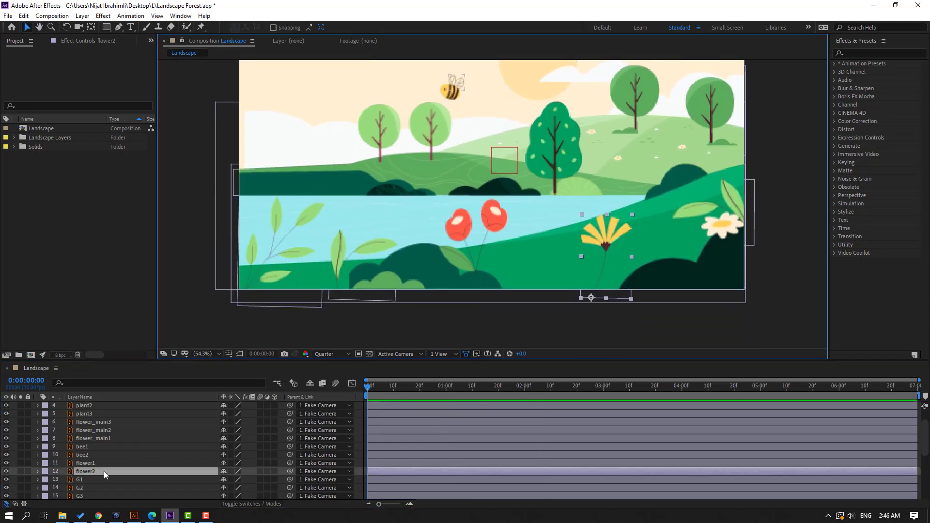
{"action": "left_click_drag", "start_coordinate": [599, 283], "coordinate": [514, 321]}
{"action": "key", "text": "Return"}
{"action": "key", "text": "Return"}
{"action": "key", "text": "ctrl+d"}
{"action": "left_click_drag", "start_coordinate": [504, 322], "coordinate": [509, 297]}
{"action": "key", "text": "Return"}
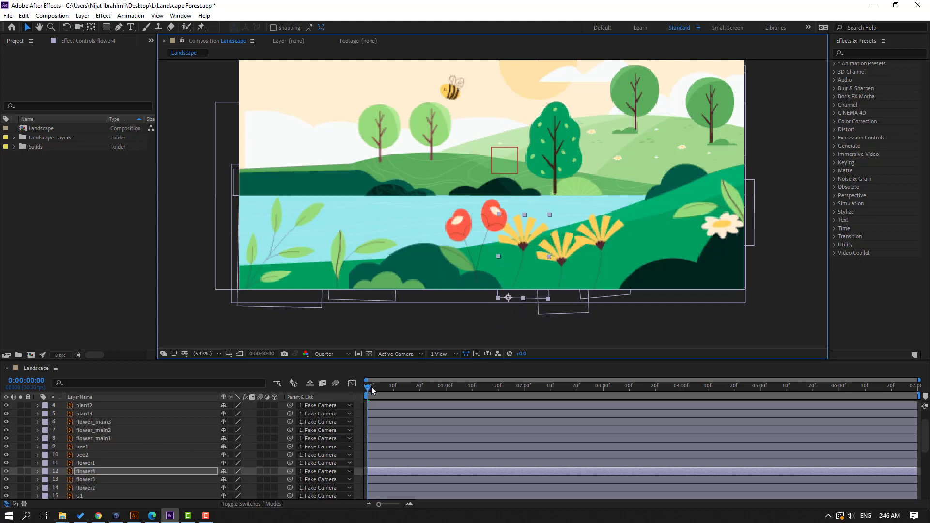
{"action": "key", "text": "space"}
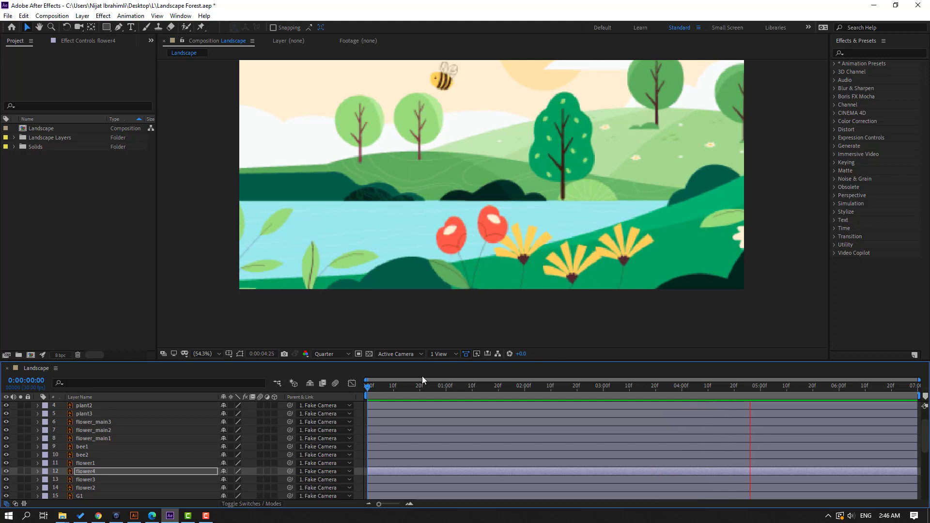
{"action": "key", "text": "space"}
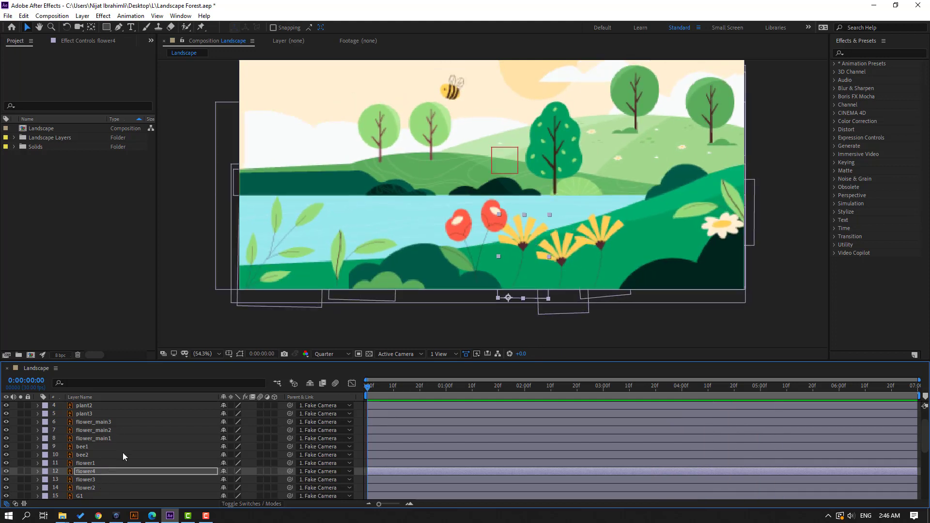
Step: Solo the leaf layer flower_main3 and move its anchor point to the leaf's lower-right tip
{"action": "left_click", "coordinate": [95, 422]}
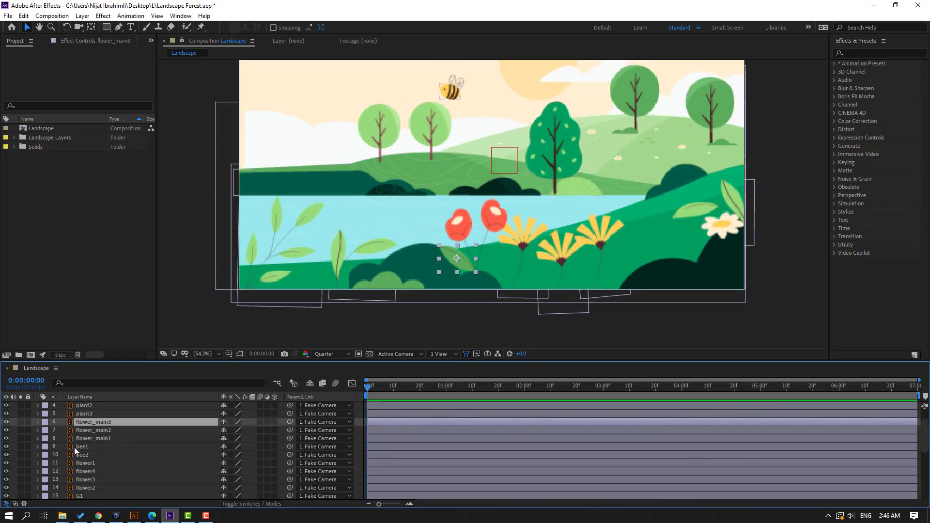
{"action": "left_click", "coordinate": [20, 422]}
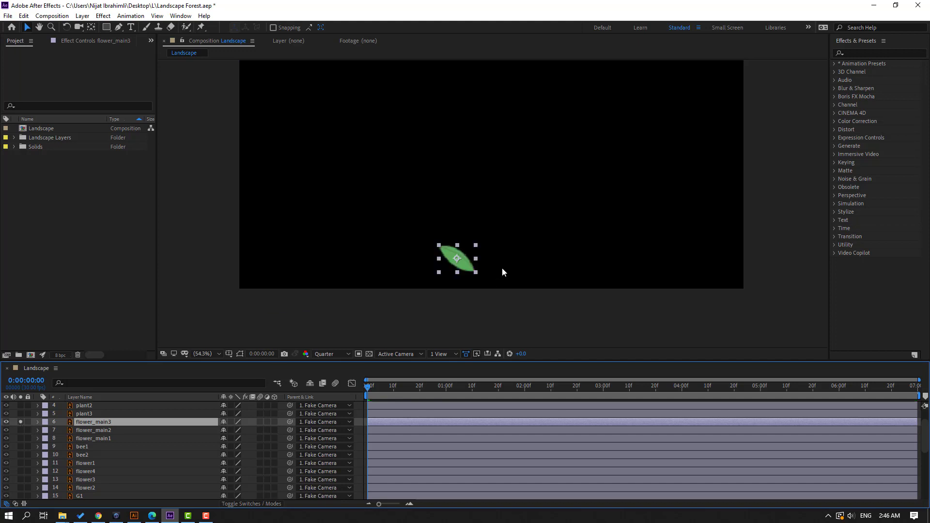
{"action": "scroll", "coordinate": [501, 267], "scroll_direction": "up", "scroll_amount": 2}
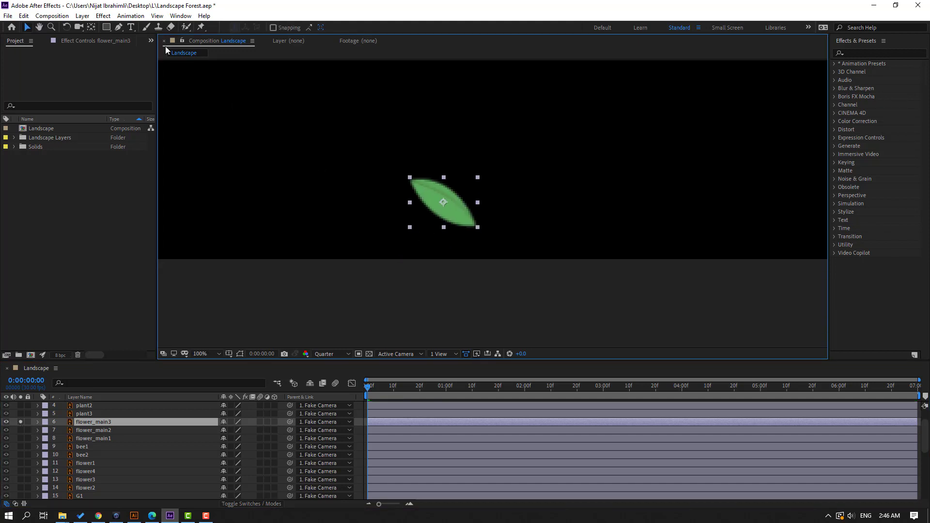
{"action": "left_click", "coordinate": [91, 27]}
{"action": "left_click_drag", "start_coordinate": [452, 205], "coordinate": [478, 228]}
{"action": "left_click", "coordinate": [27, 27]}
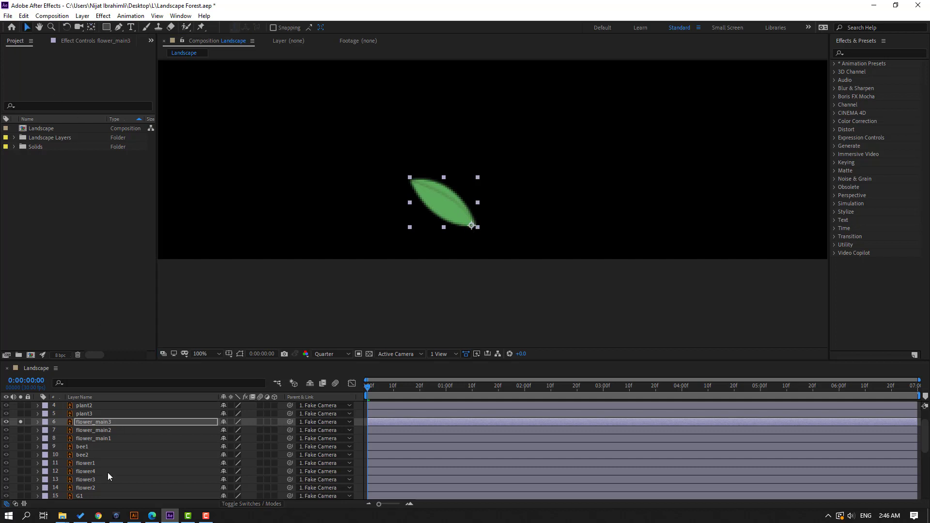
Step: Add the expression wiggle(1,6) to flower_main3's Rotation, preview the leaf's motion, and unsolo the layer
{"action": "left_click", "coordinate": [94, 424]}
{"action": "key", "text": "r"}
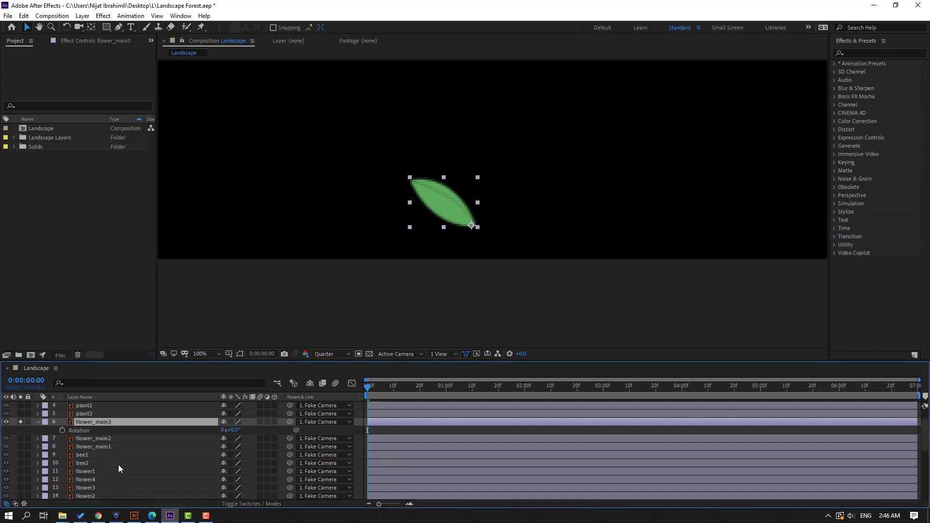
{"action": "left_click", "coordinate": [62, 431], "text": "alt"}
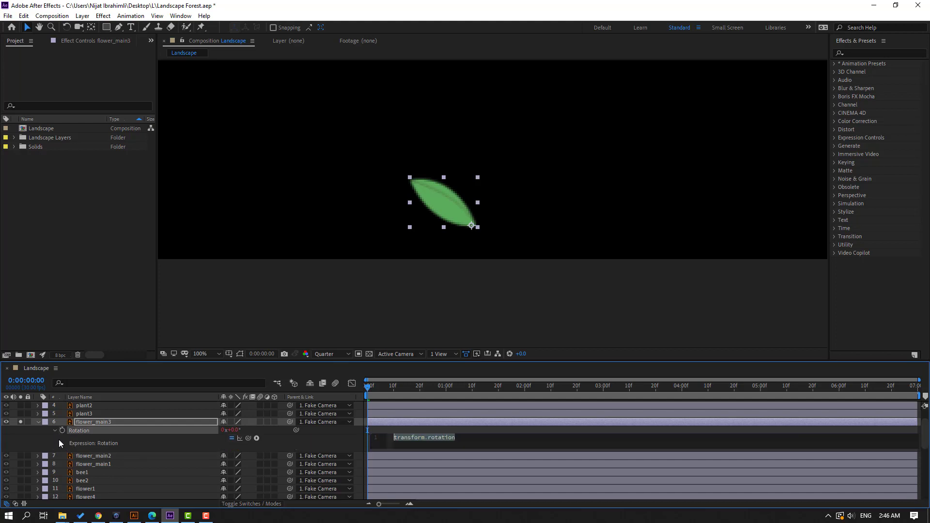
{"action": "type", "text": "wiggle(1,6)"}
{"action": "left_click", "coordinate": [392, 429]}
{"action": "key", "text": "space"}
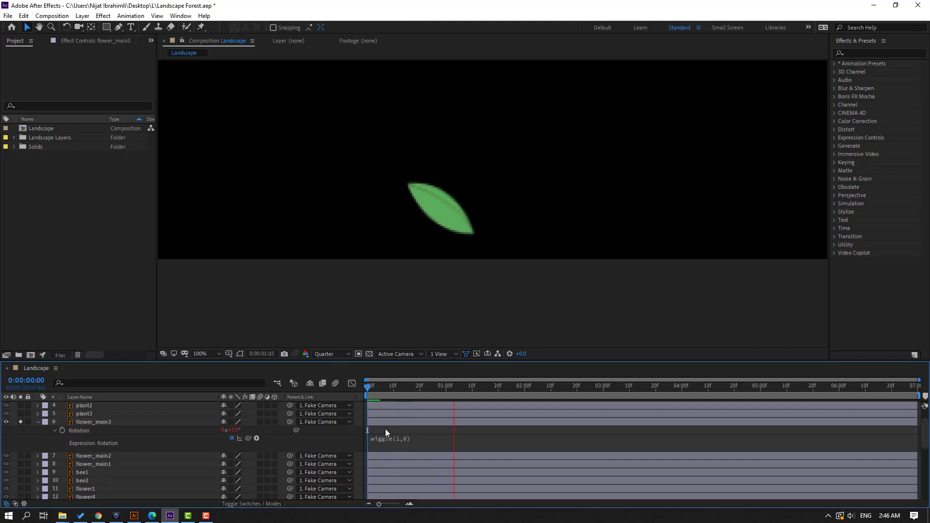
{"action": "key", "text": "space"}
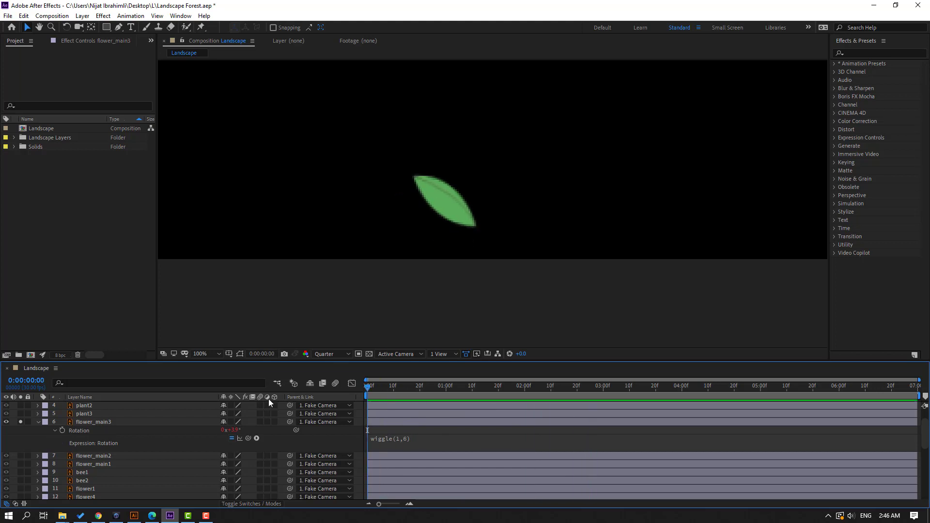
{"action": "left_click", "coordinate": [13, 425]}
{"action": "left_click", "coordinate": [21, 421]}
{"action": "left_click", "coordinate": [39, 422]}
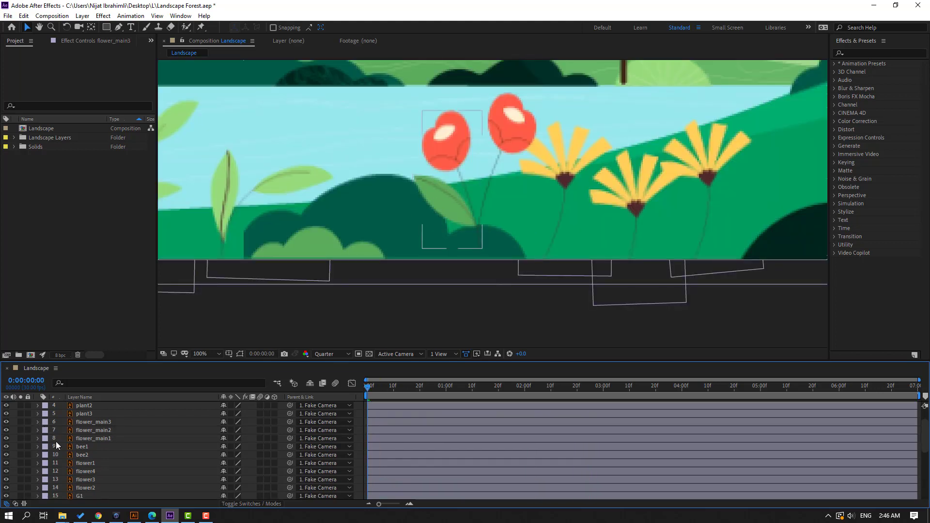
Step: Solo the red flower layer flower_main2 and move its anchor point to the base of its stem
{"action": "left_click", "coordinate": [97, 431]}
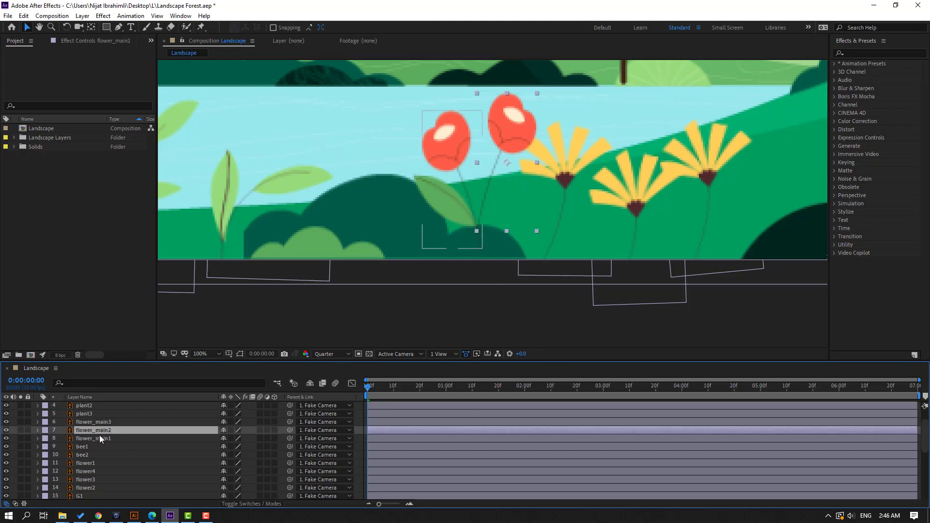
{"action": "left_click", "coordinate": [20, 430]}
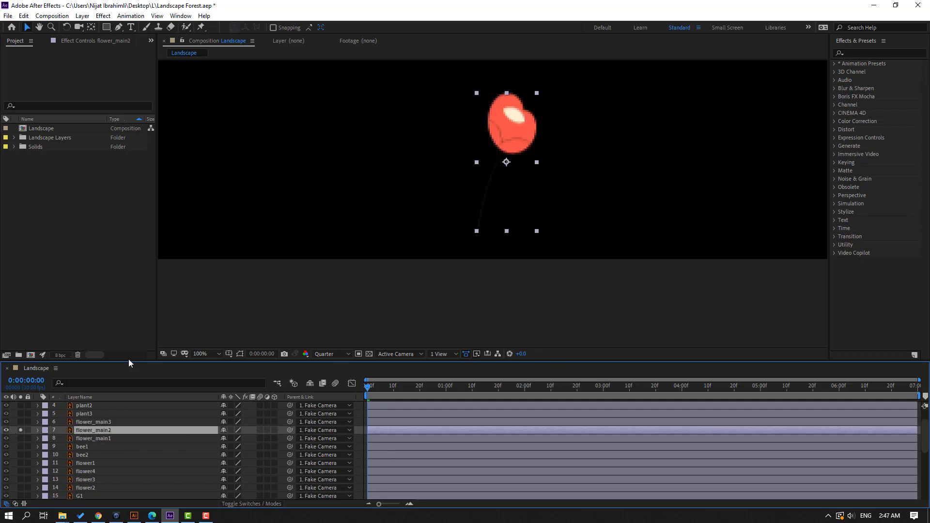
{"action": "left_click", "coordinate": [91, 26]}
{"action": "left_click_drag", "start_coordinate": [506, 162], "coordinate": [478, 230]}
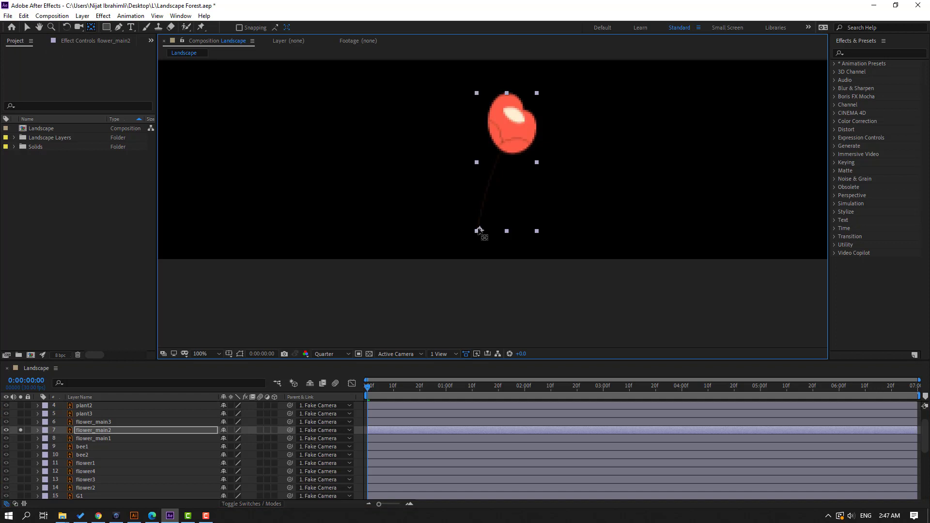
{"action": "left_click", "coordinate": [27, 27]}
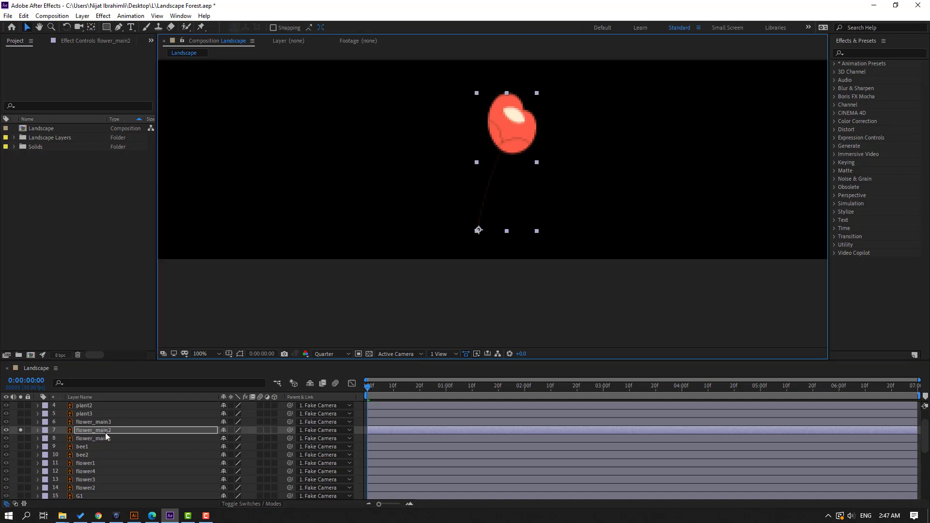
Step: Add the expression wiggle(1,6) to flower_main2's Rotation, then unsolo the layer and preview the animation
{"action": "key", "text": "r"}
{"action": "left_click", "coordinate": [61, 439], "text": "alt"}
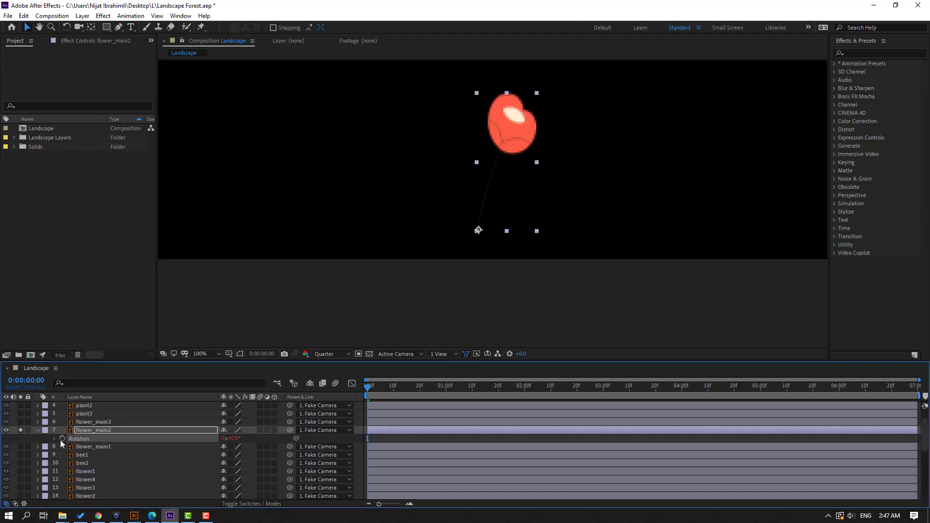
{"action": "type", "text": "wiggle(1,6)"}
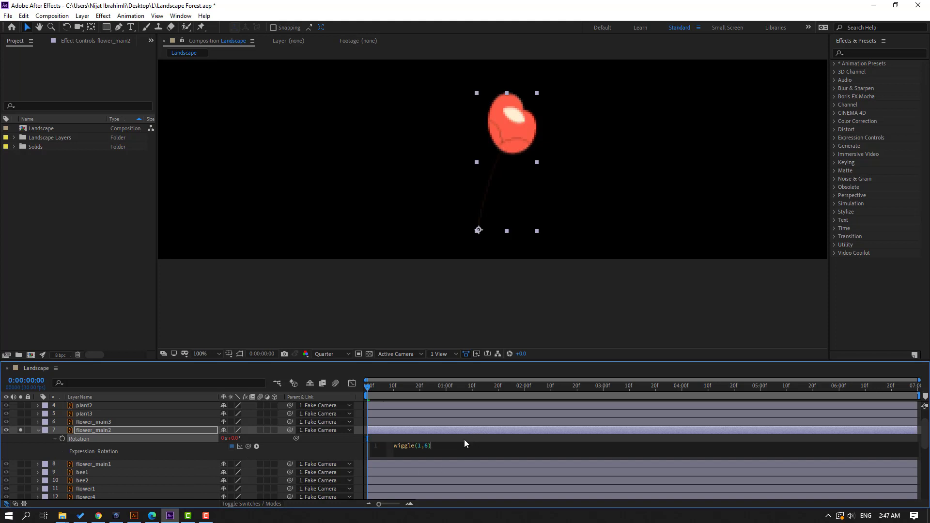
{"action": "left_click", "coordinate": [25, 439]}
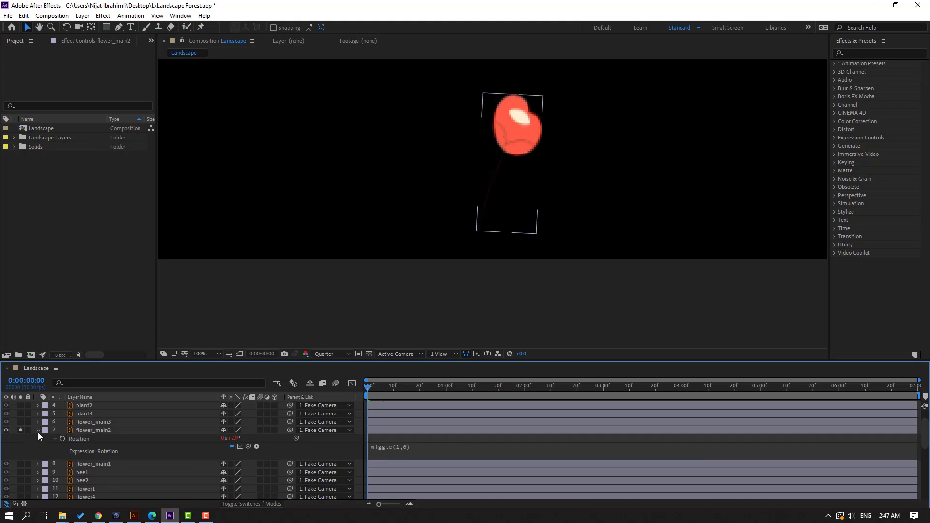
{"action": "left_click", "coordinate": [38, 432]}
{"action": "left_click", "coordinate": [21, 430]}
{"action": "key", "text": "space"}
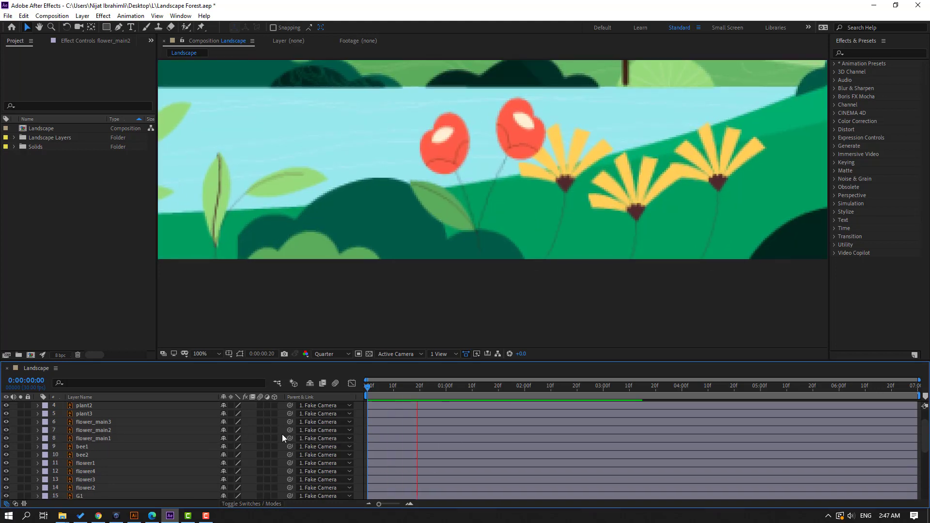
{"action": "key", "text": "space"}
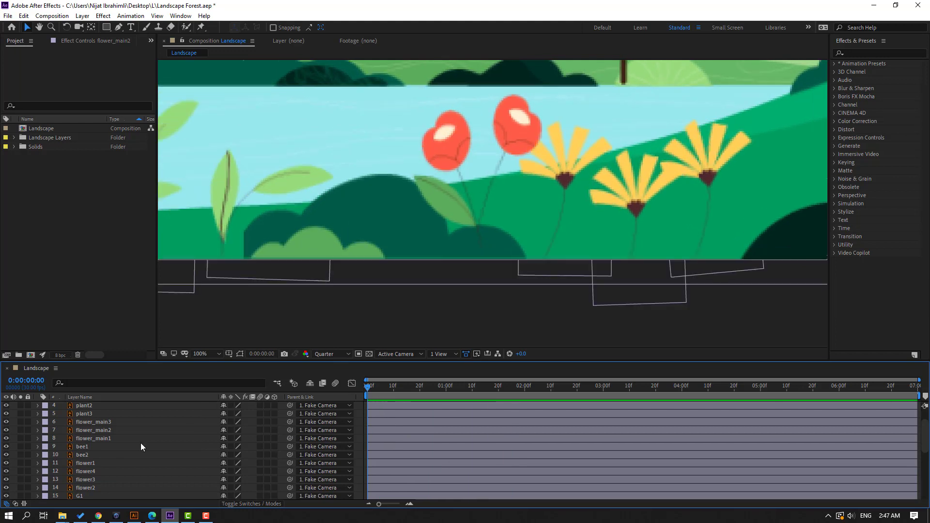
Step: Solo the other red flower layer, flower_main1, and move its anchor point to the base of its stem
{"action": "left_click", "coordinate": [86, 439]}
{"action": "left_click", "coordinate": [21, 439]}
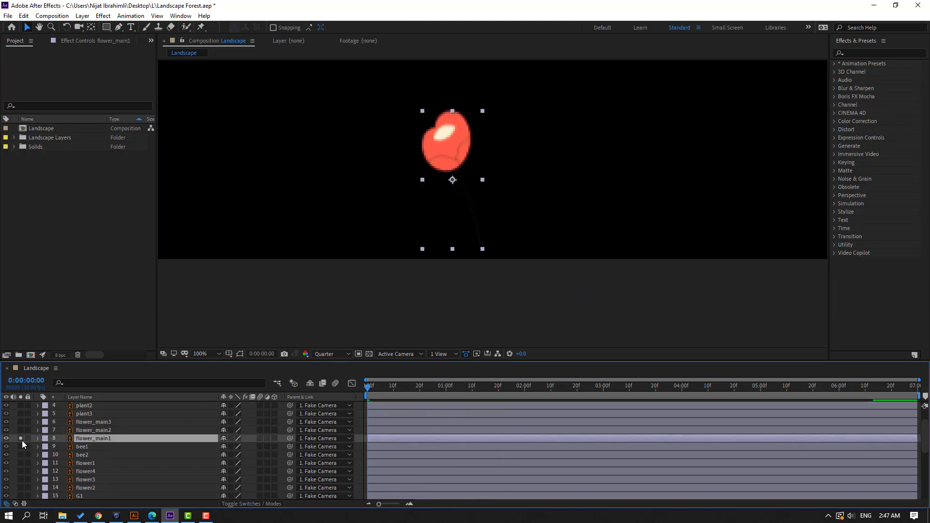
{"action": "left_click", "coordinate": [91, 27]}
{"action": "left_click_drag", "start_coordinate": [452, 180], "coordinate": [483, 247]}
{"action": "left_click", "coordinate": [28, 28]}
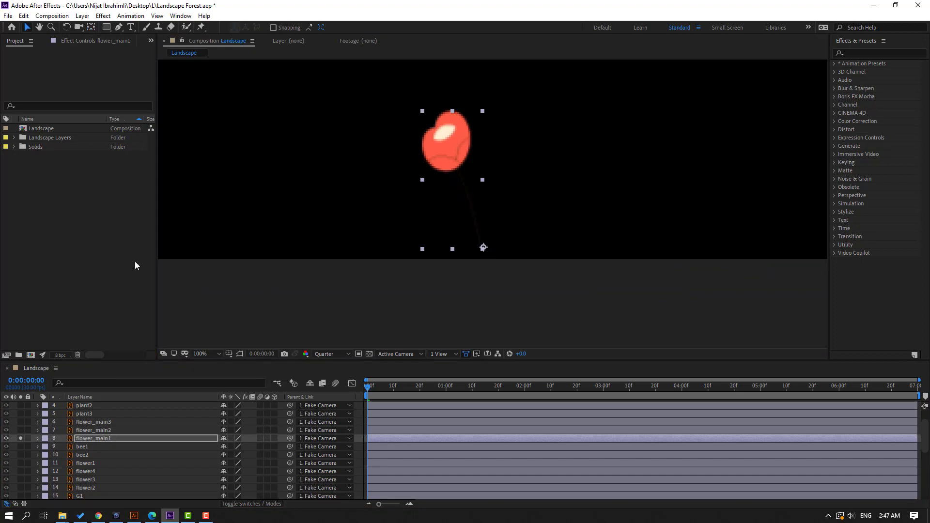
Step: Add the expression wiggle(1,6) to flower_main1's Rotation and unsolo the layer
{"action": "key", "text": "r"}
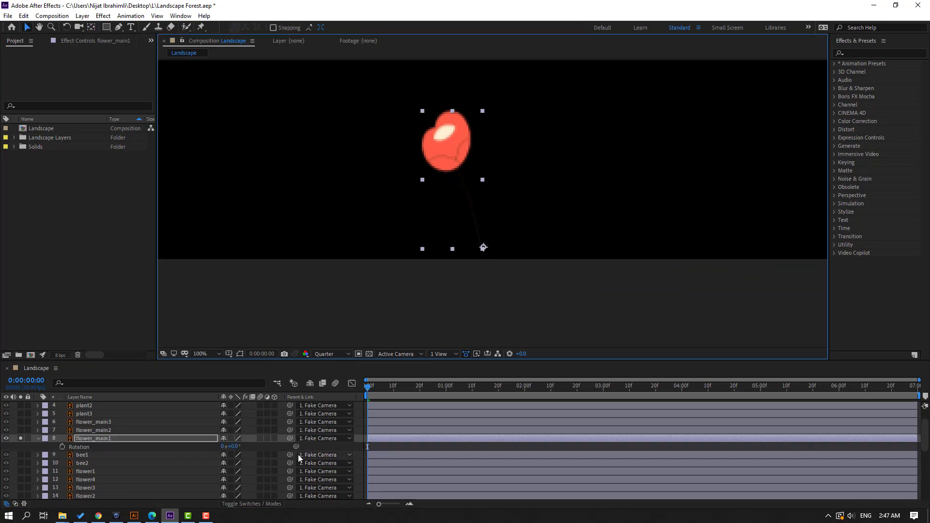
{"action": "left_click", "coordinate": [62, 446], "text": "alt"}
{"action": "type", "text": "wiggle(1,6)"}
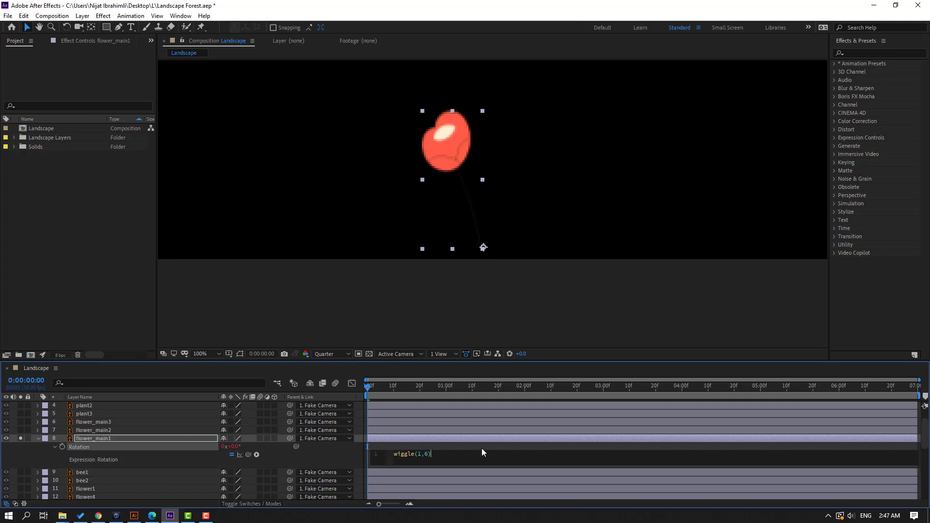
{"action": "left_click", "coordinate": [518, 448]}
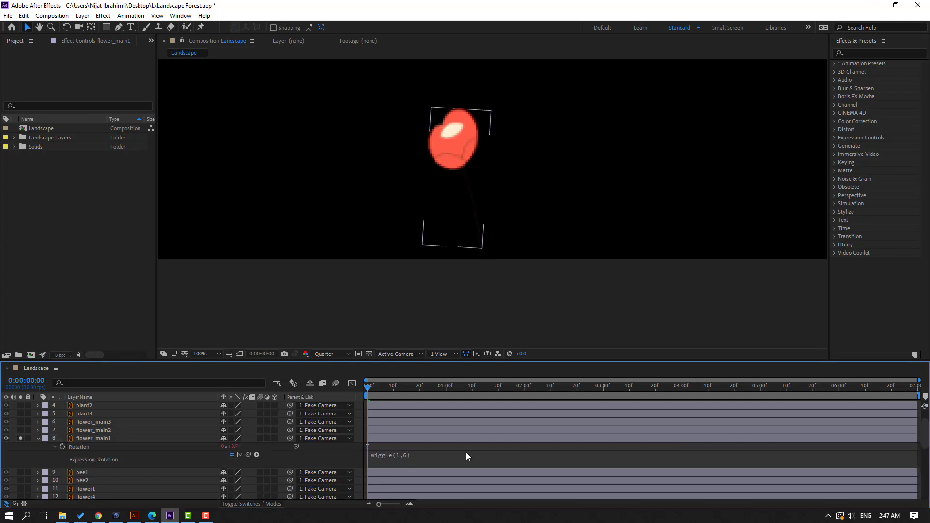
{"action": "key", "text": "r"}
{"action": "left_click", "coordinate": [20, 439]}
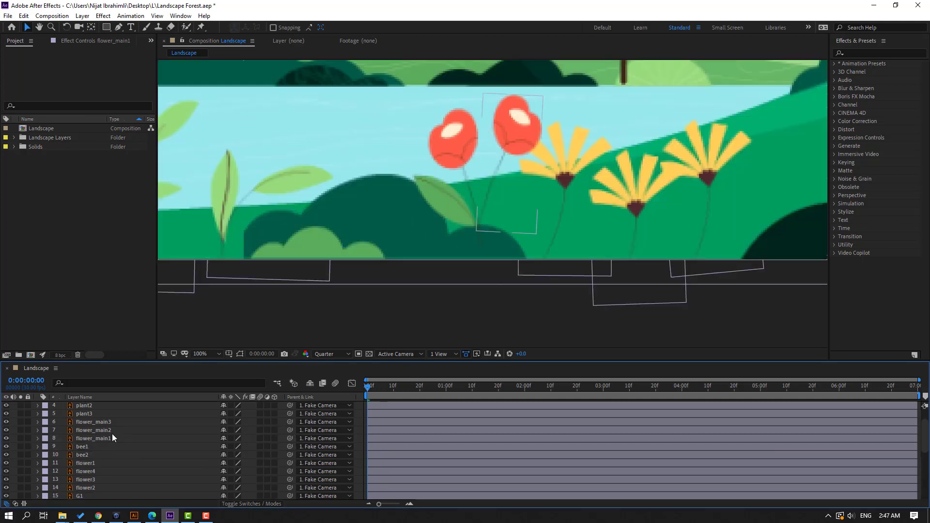
Step: Parent the leaf layer flower_main3 to flower_main2 and preview the animation with the whole composition fitted in view
{"action": "left_click", "coordinate": [92, 423]}
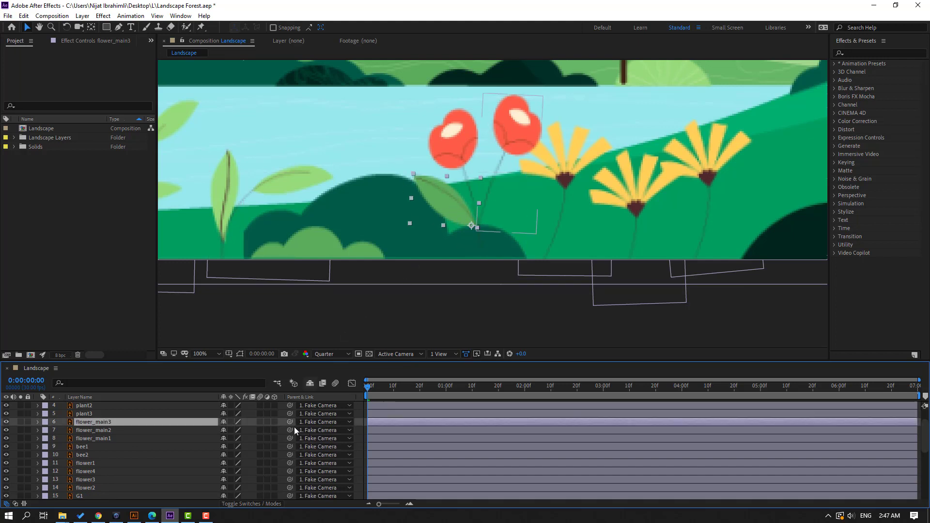
{"action": "left_click_drag", "start_coordinate": [292, 424], "coordinate": [103, 429]}
{"action": "left_click", "coordinate": [100, 432]}
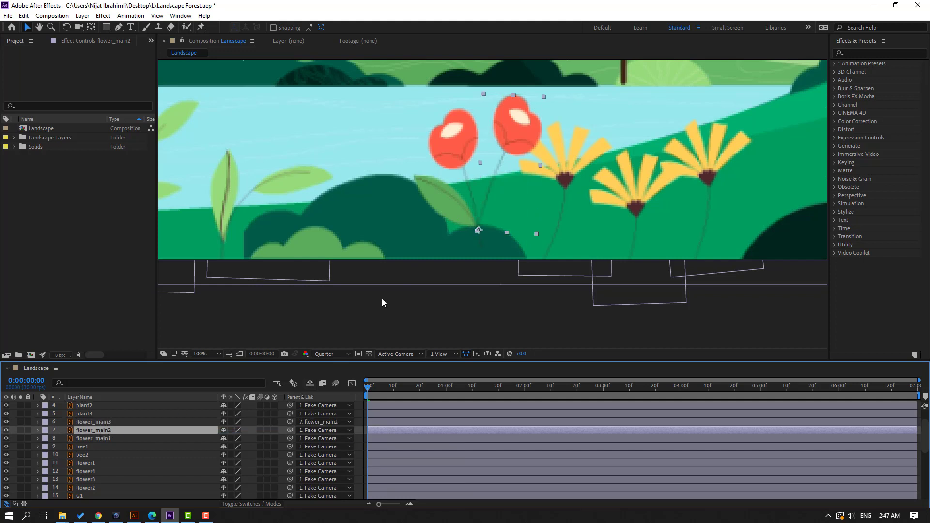
{"action": "key", "text": "space"}
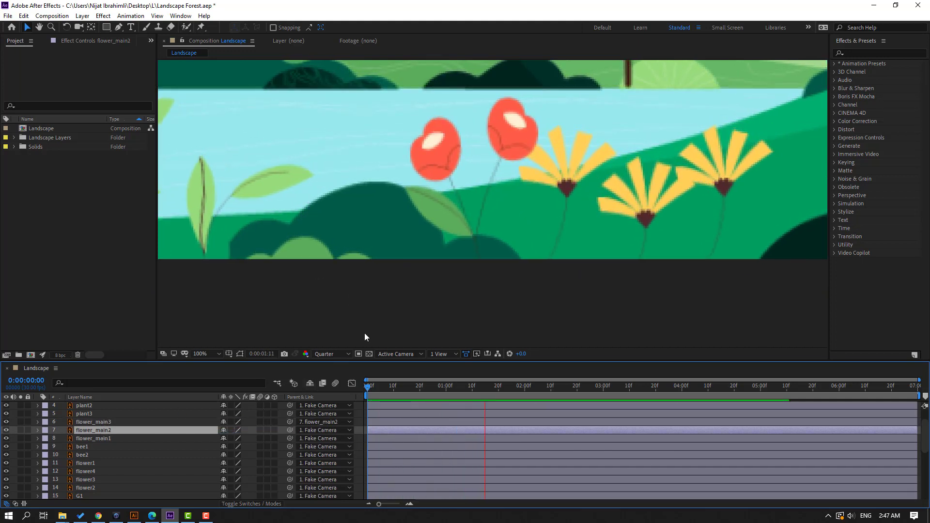
{"action": "left_click", "coordinate": [207, 353]}
{"action": "left_click", "coordinate": [232, 193]}
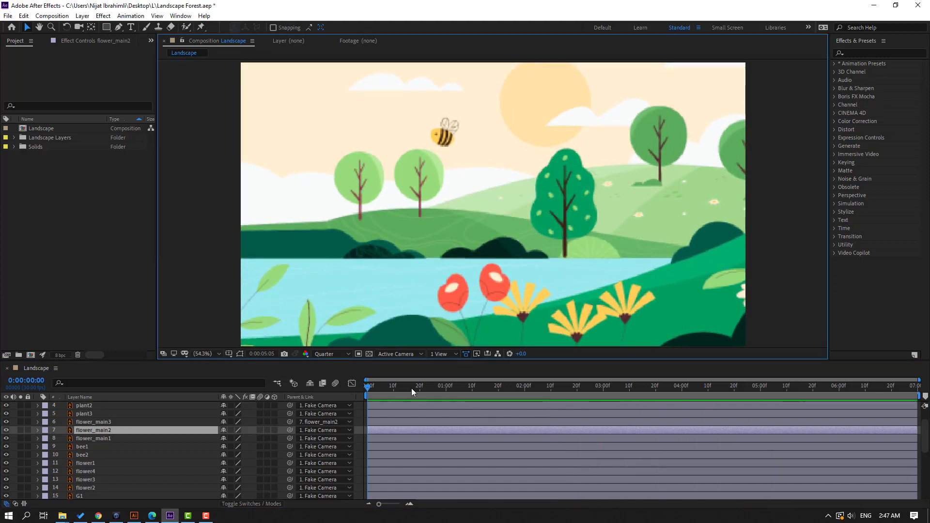
{"action": "key", "text": "space"}
Step: Solo the bee body layer bee1 and move its anchor point to the lower middle of the body
{"action": "left_click", "coordinate": [82, 472]}
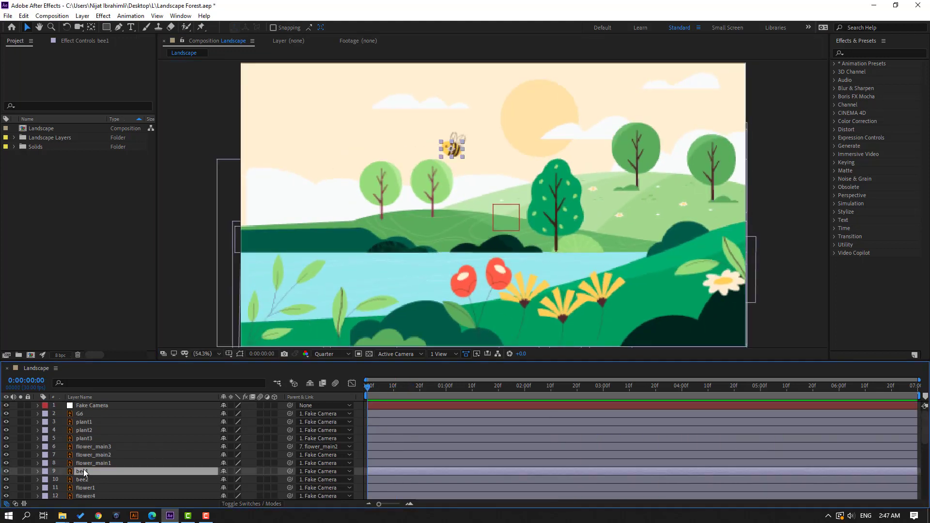
{"action": "left_click", "coordinate": [23, 471]}
{"action": "scroll", "coordinate": [480, 184], "scroll_direction": "up", "scroll_amount": 3}
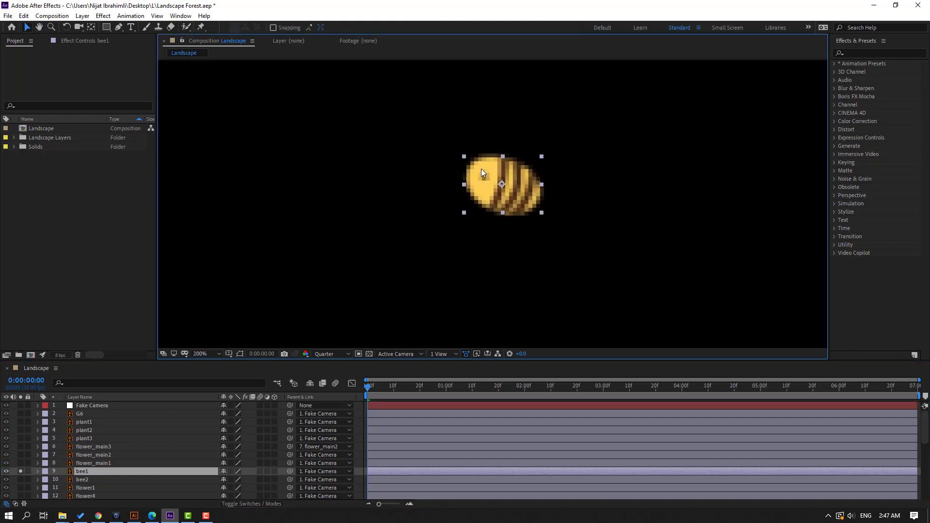
{"action": "left_click_drag", "start_coordinate": [482, 171], "coordinate": [495, 209]}
{"action": "key", "text": "y"}
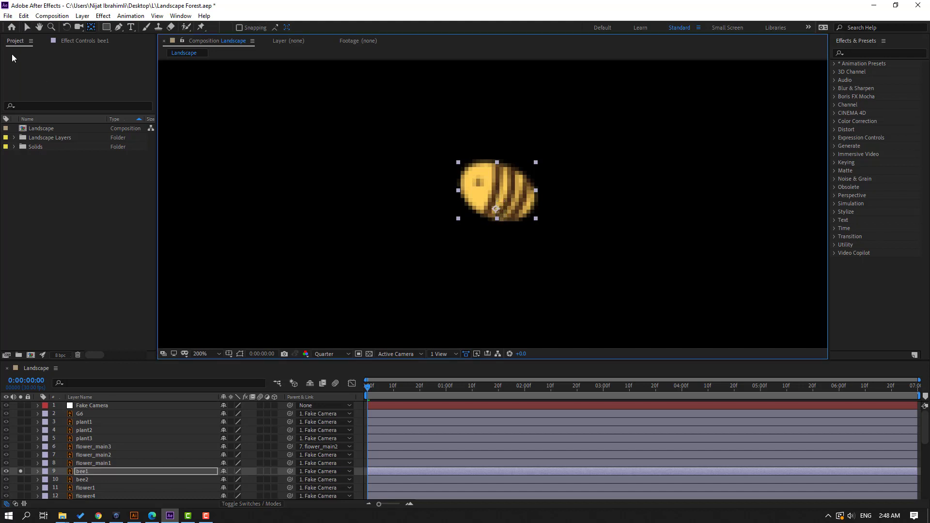
{"action": "key", "text": "v"}
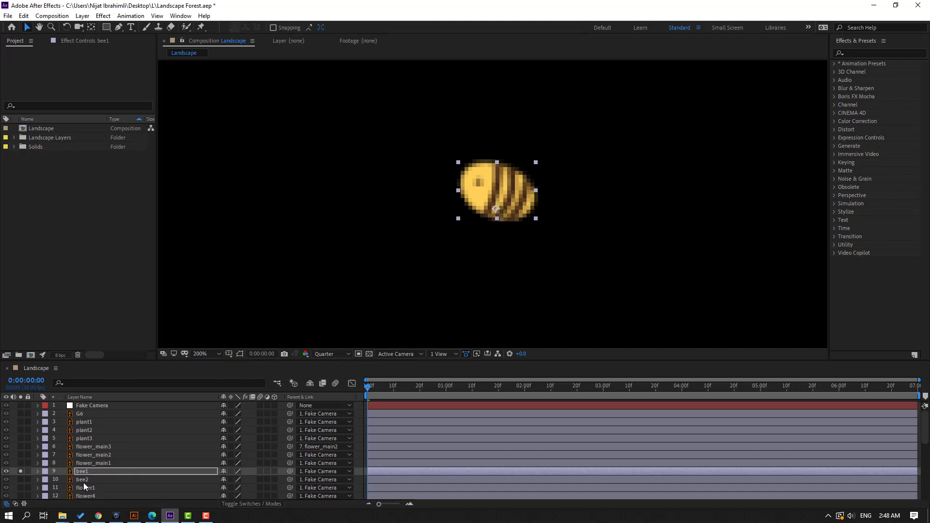
Step: Parent the wings layer bee2 to bee1 and unsolo bee1
{"action": "left_click", "coordinate": [83, 481]}
{"action": "left_click_drag", "start_coordinate": [287, 481], "coordinate": [86, 472]}
{"action": "left_click", "coordinate": [21, 472]}
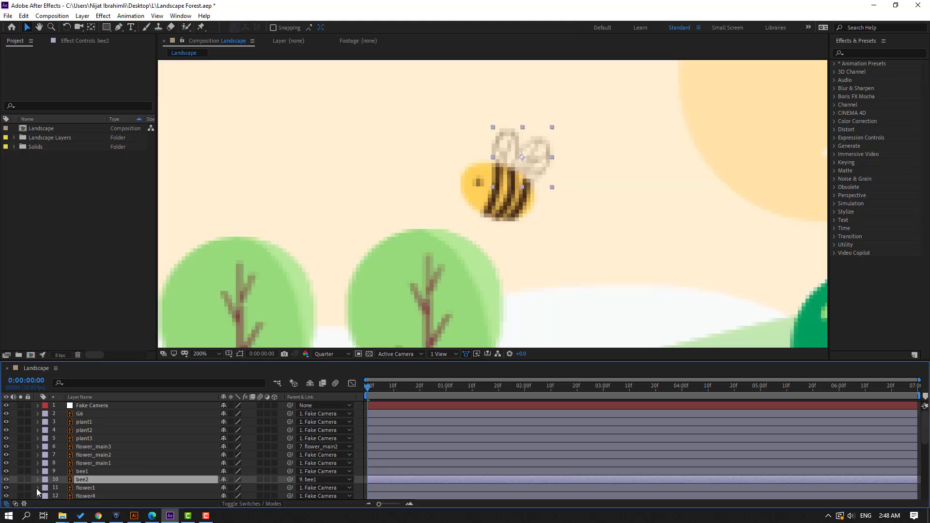
Step: Move bee1 from the sky down to the green hill, just beside the white flower
{"action": "left_click", "coordinate": [83, 472]}
{"action": "scroll", "coordinate": [480, 219], "scroll_direction": "down", "scroll_amount": 4}
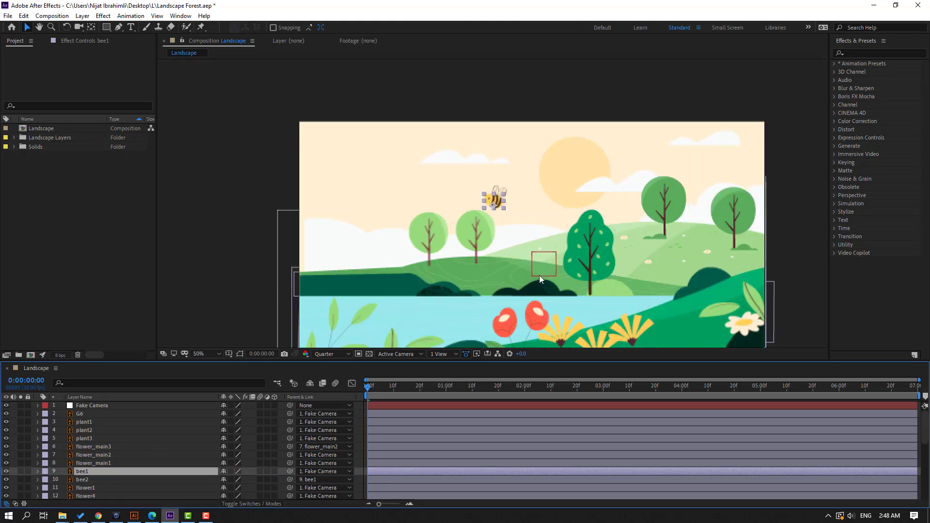
{"action": "left_click_drag", "start_coordinate": [539, 276], "coordinate": [455, 199]}
{"action": "key", "text": "v"}
{"action": "left_click_drag", "start_coordinate": [412, 127], "coordinate": [621, 266]}
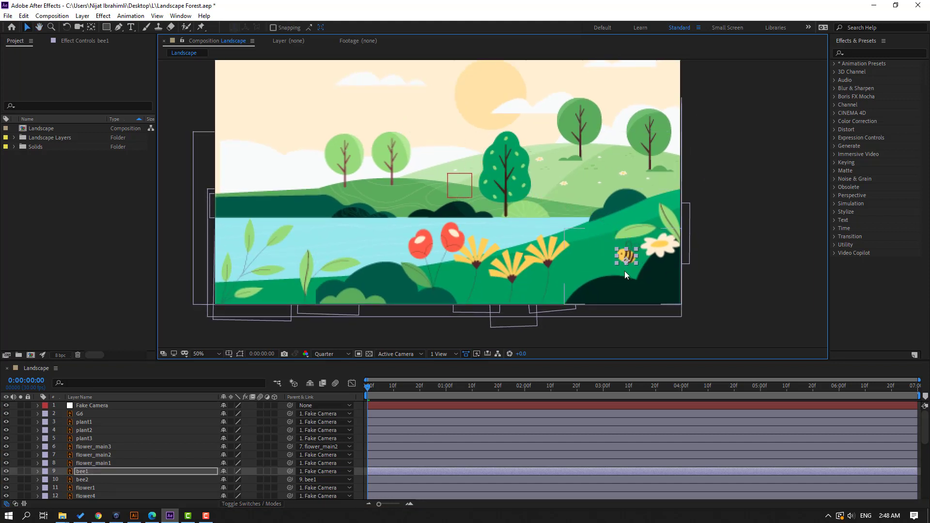
Step: Keyframe bee1's Position at the start of the composition and, at 0:00:06:29, over the lake just past the red flowers
{"action": "key", "text": "p"}
{"action": "left_click", "coordinate": [62, 479]}
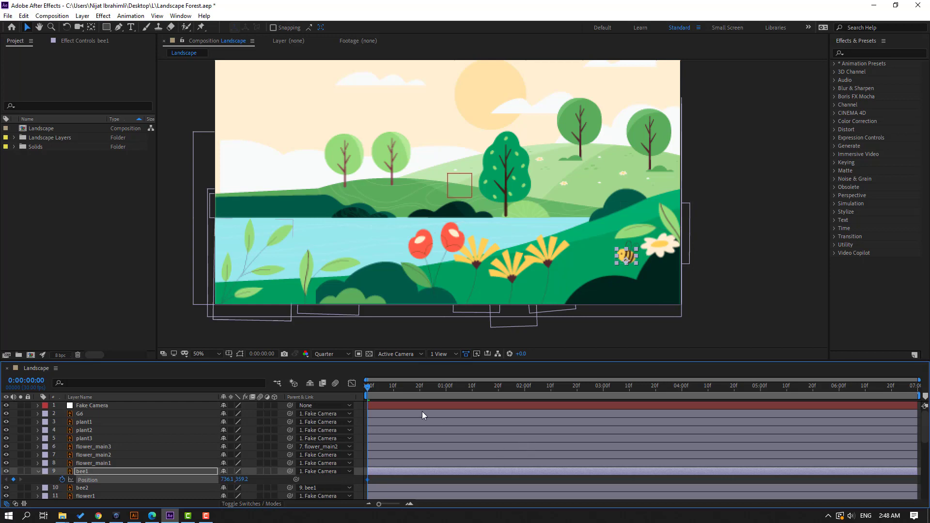
{"action": "left_click_drag", "start_coordinate": [380, 386], "coordinate": [917, 388]}
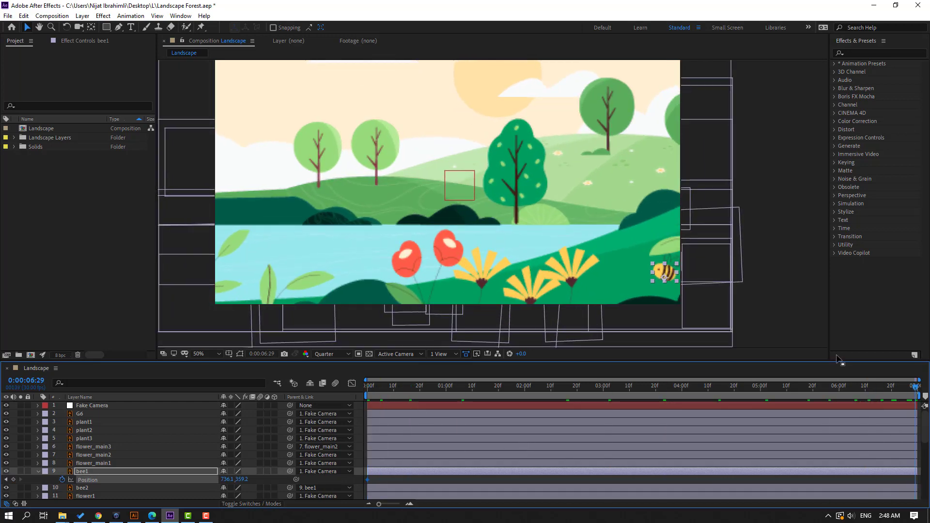
{"action": "left_click_drag", "start_coordinate": [657, 272], "coordinate": [341, 279]}
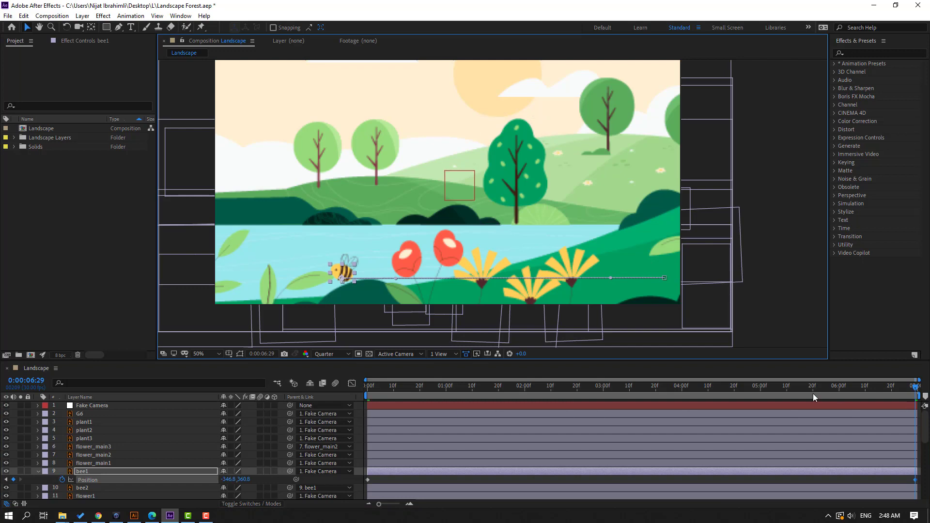
Step: Add Position keyframes to bee1 at 0:00:01:01 lower, 0:00:02:22 higher and 0:00:04:21 lower to form a wavy flight path
{"action": "left_click", "coordinate": [465, 394]}
{"action": "left_click_drag", "start_coordinate": [464, 397], "coordinate": [446, 398]}
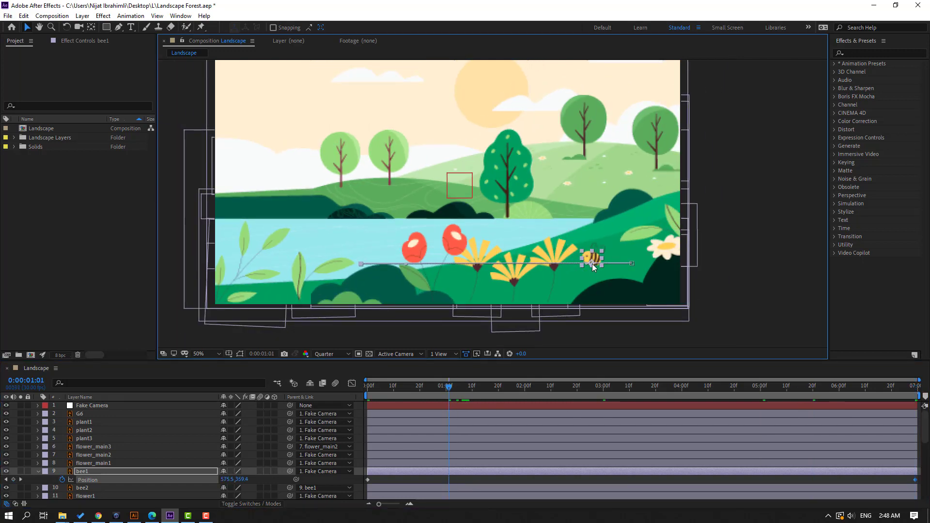
{"action": "left_click_drag", "start_coordinate": [592, 264], "coordinate": [580, 297]}
{"action": "left_click_drag", "start_coordinate": [498, 398], "coordinate": [582, 396]}
{"action": "left_click_drag", "start_coordinate": [521, 295], "coordinate": [499, 269]}
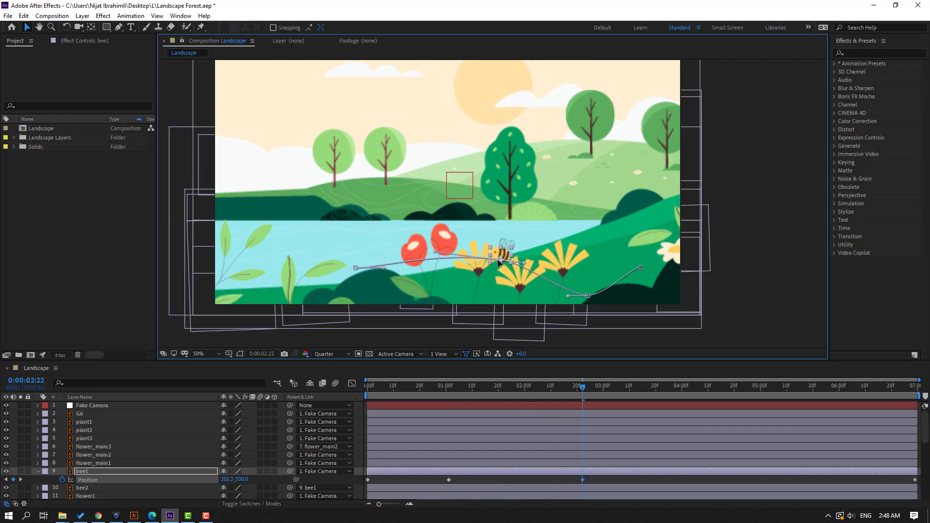
{"action": "left_click_drag", "start_coordinate": [647, 391], "coordinate": [736, 388]}
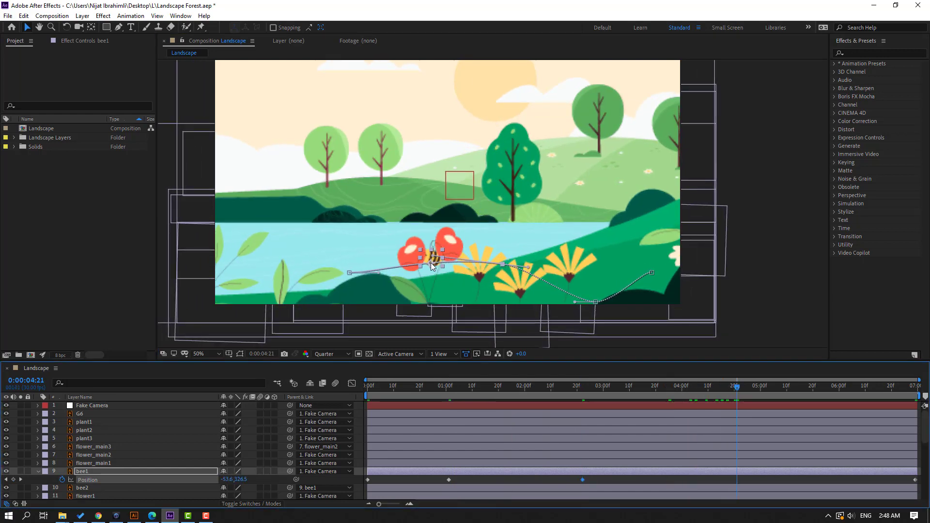
{"action": "left_click_drag", "start_coordinate": [431, 263], "coordinate": [426, 289]}
Step: Bend the starting curve of bee1's motion path downward and preview the bee's flight
{"action": "left_click_drag", "start_coordinate": [759, 389], "coordinate": [917, 388]}
{"action": "left_click", "coordinate": [363, 280]}
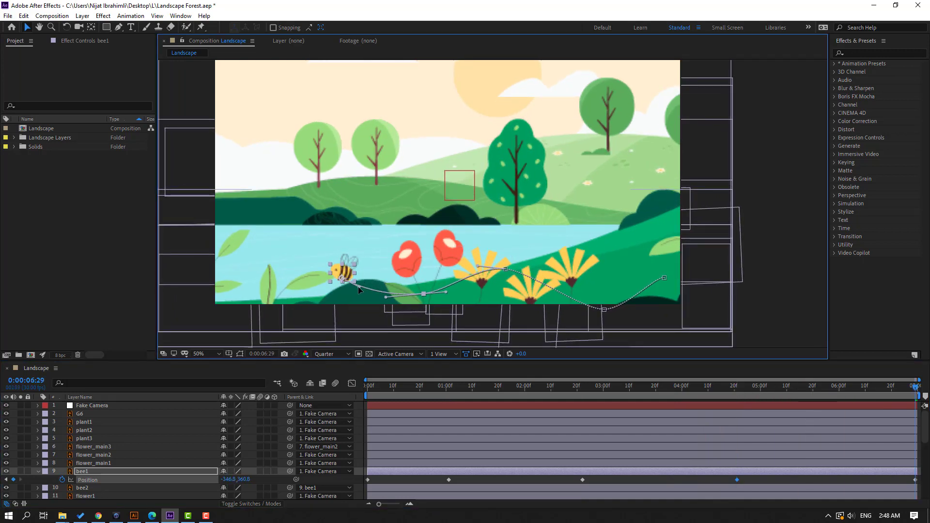
{"action": "left_click_drag", "start_coordinate": [481, 266], "coordinate": [486, 271]}
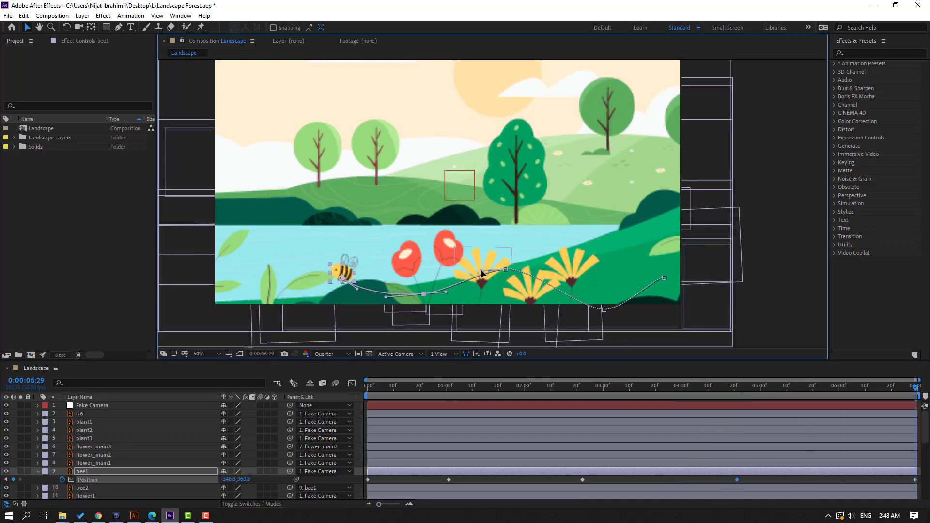
{"action": "left_click_drag", "start_coordinate": [665, 278], "coordinate": [647, 289]}
{"action": "key", "text": "space"}
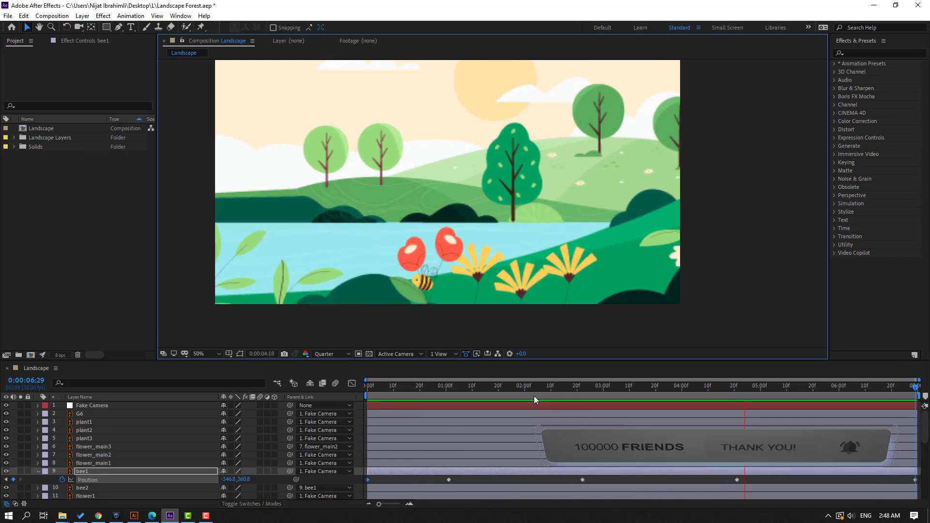
{"action": "key", "text": "space"}
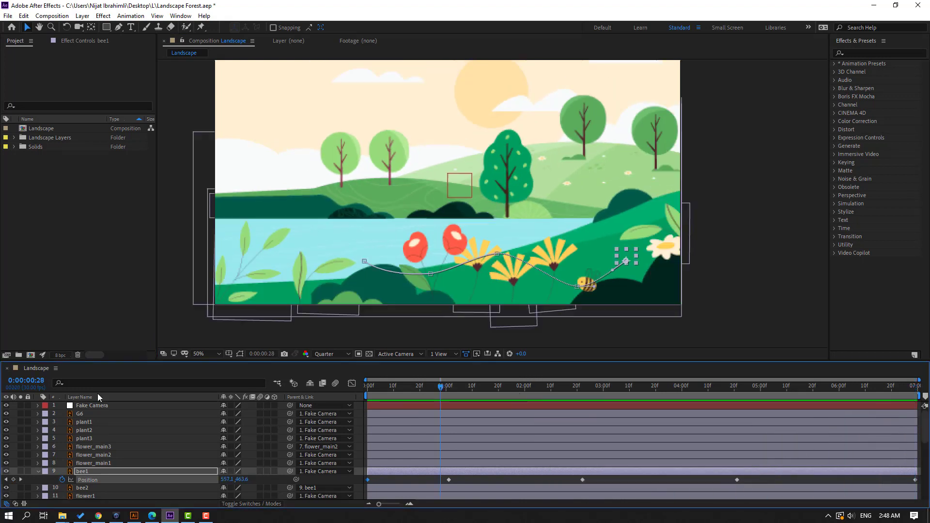
Step: Solo the wings layer bee2 in a close-up view and set the preview resolution to Full
{"action": "left_click", "coordinate": [74, 488]}
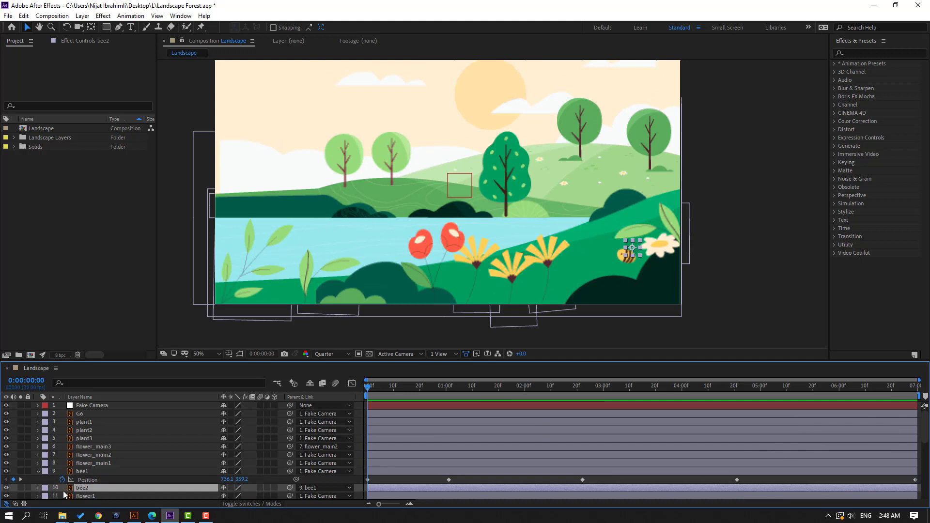
{"action": "left_click", "coordinate": [20, 488]}
{"action": "key", "text": "period"}
{"action": "left_click_drag", "start_coordinate": [687, 275], "coordinate": [411, 219]}
{"action": "key", "text": "period"}
{"action": "key", "text": "period"}
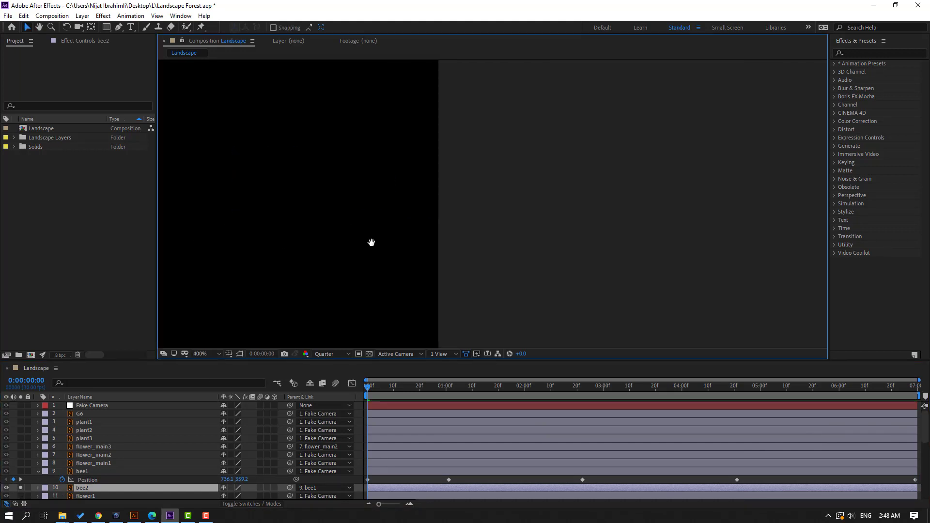
{"action": "left_click", "coordinate": [328, 354]}
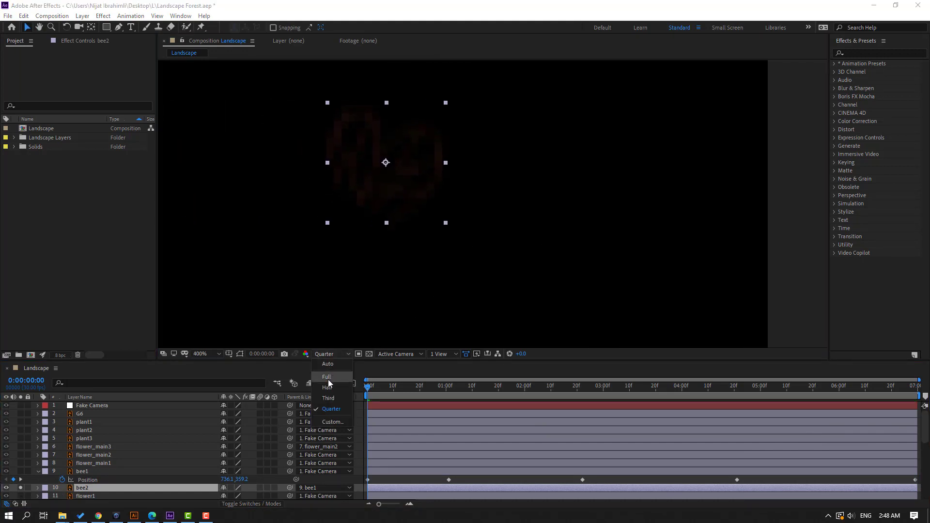
{"action": "left_click", "coordinate": [327, 377]}
Step: Move bee2's anchor point to the base where the two wings meet
{"action": "left_click", "coordinate": [91, 27]}
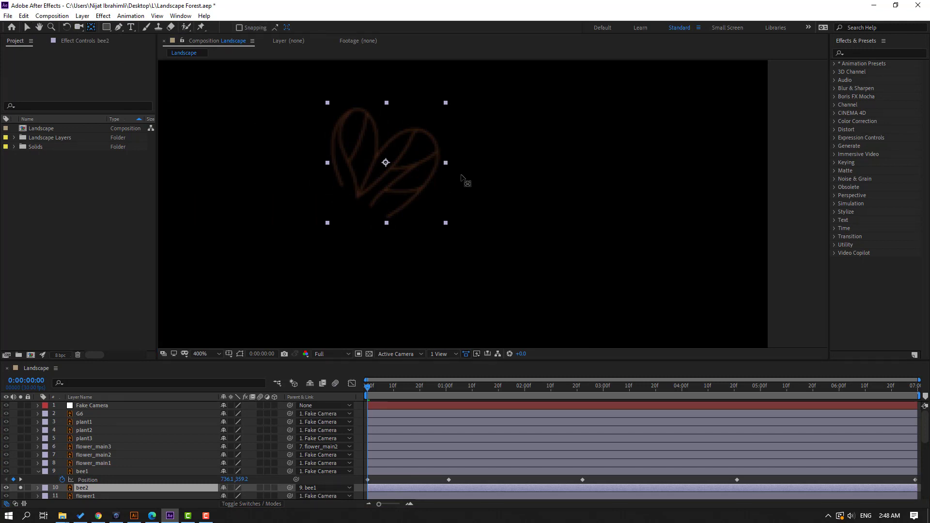
{"action": "left_click_drag", "start_coordinate": [385, 162], "coordinate": [361, 198]}
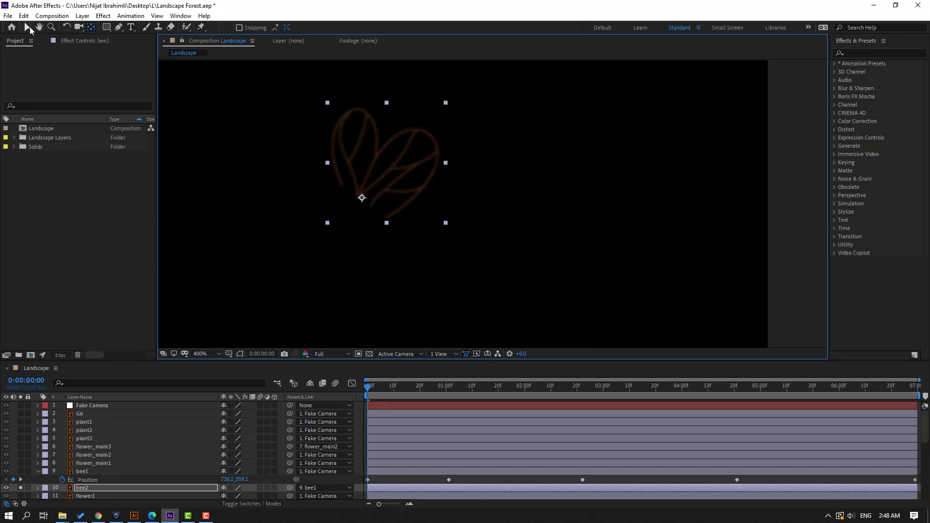
{"action": "left_click", "coordinate": [29, 28]}
Step: Keyframe bee2's Scale at the first frame, then squash its vertical scale to 14% at frame 3 without changing the width
{"action": "scroll", "coordinate": [136, 462], "scroll_direction": "down", "scroll_amount": 1}
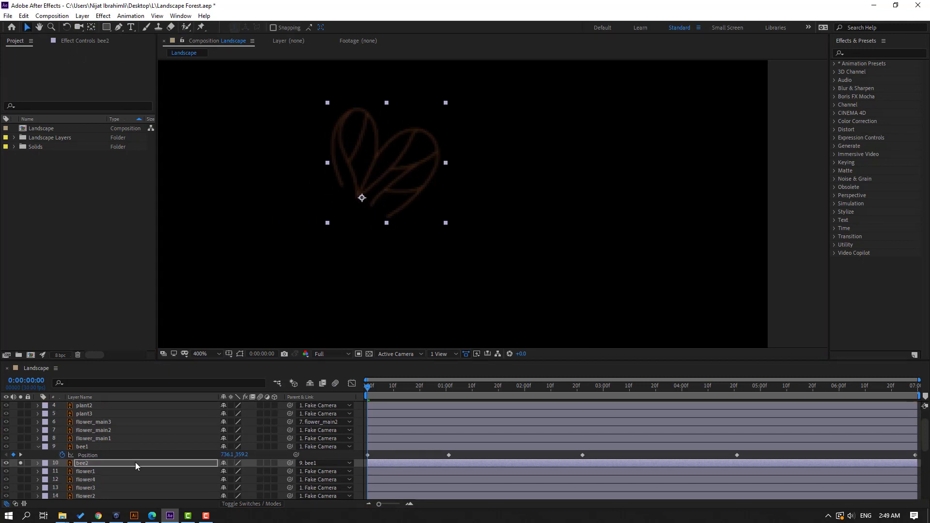
{"action": "key", "text": "s"}
{"action": "scroll", "coordinate": [219, 463], "scroll_direction": "down", "scroll_amount": 1}
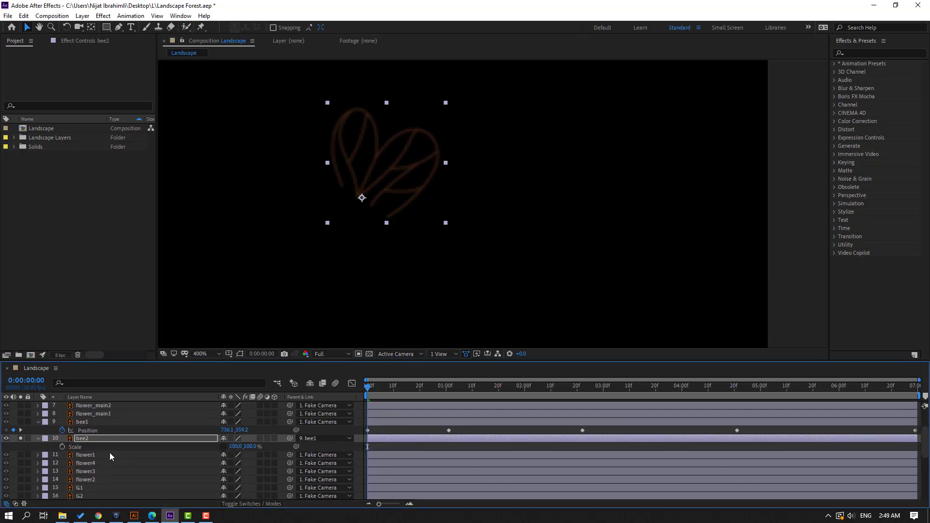
{"action": "left_click", "coordinate": [63, 447]}
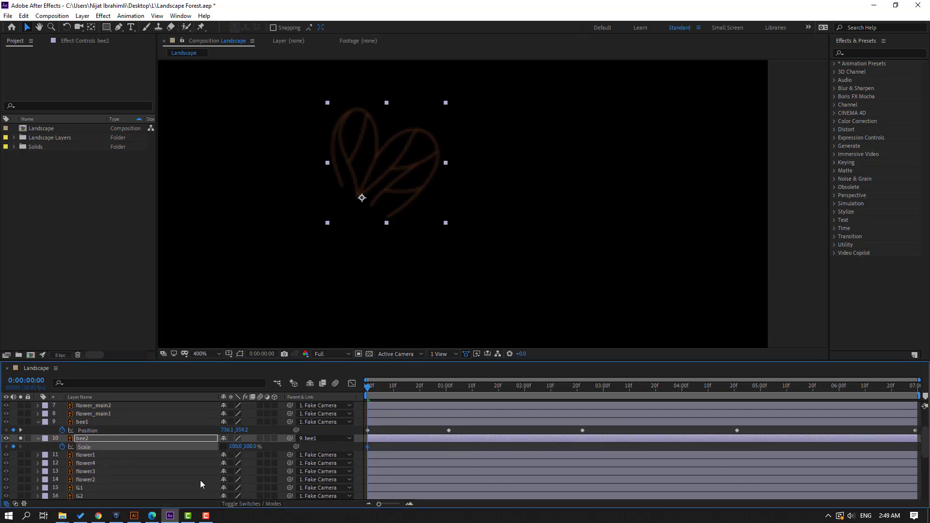
{"action": "key", "text": "Page_Down"}
{"action": "key", "text": "Page_Down"}
{"action": "key", "text": "Page_Down"}
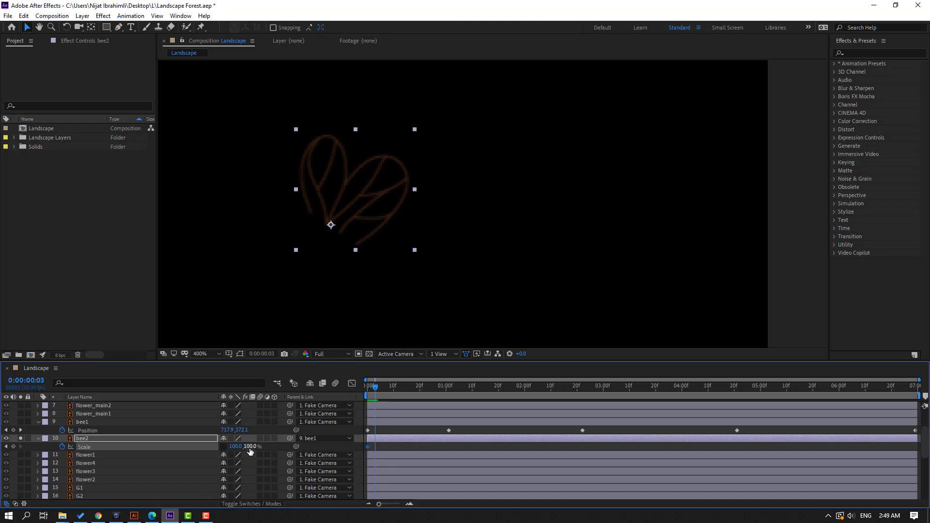
{"action": "left_click_drag", "start_coordinate": [249, 447], "coordinate": [214, 455]}
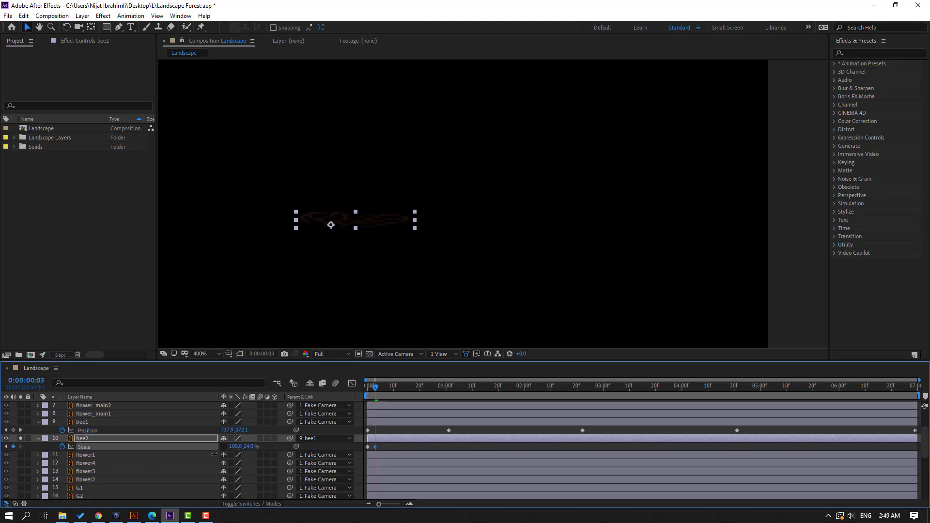
Step: Set bee2's vertical scale to 100% at frame 6, end the work area there and preview the wing flap
{"action": "key", "text": "Page_Down"}
{"action": "key", "text": "Page_Down"}
{"action": "key", "text": "Page_Down"}
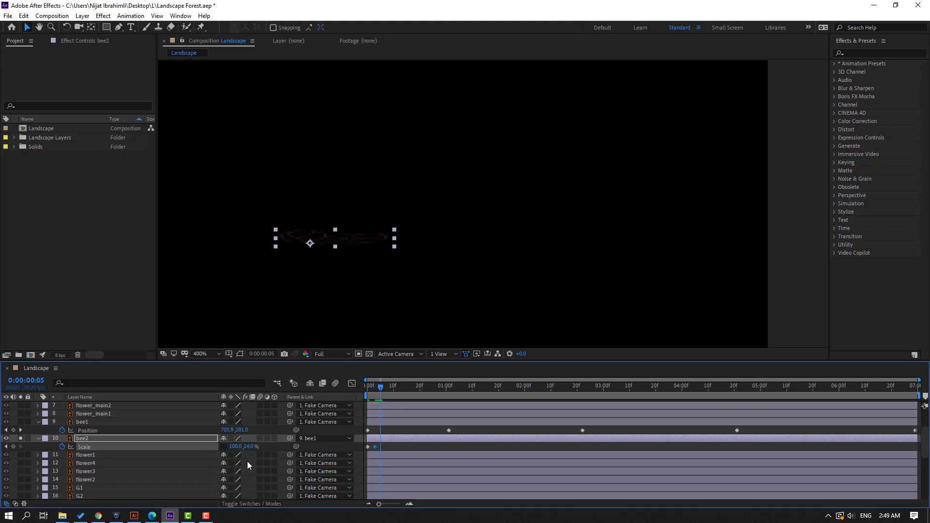
{"action": "type", "text": "100"}
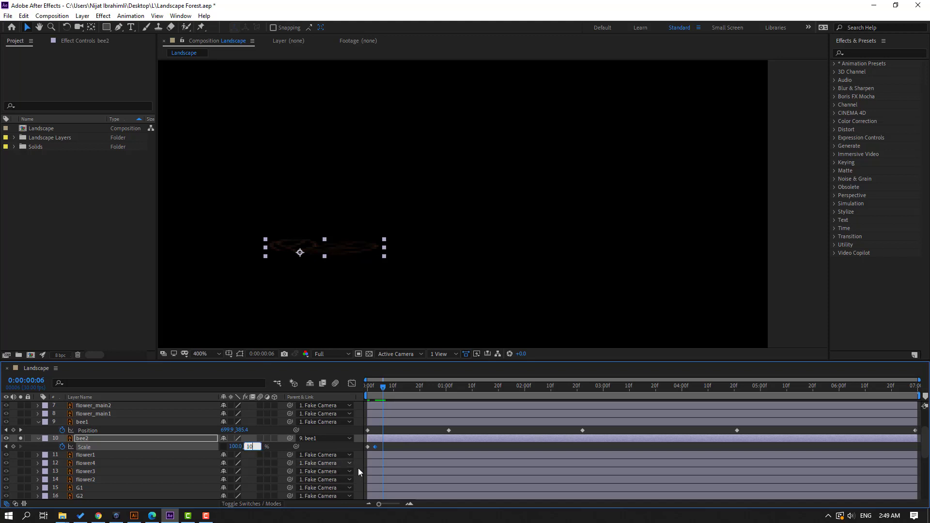
{"action": "key", "text": "Return"}
{"action": "key", "text": "n"}
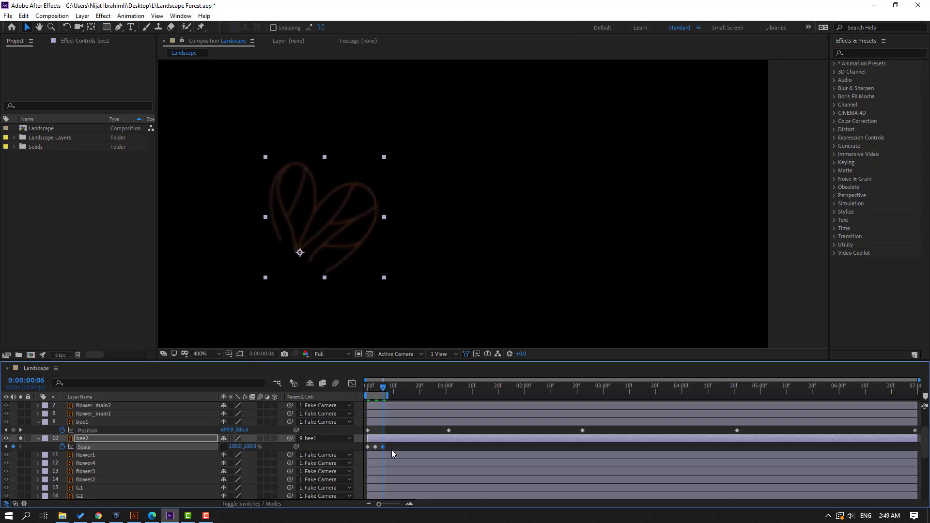
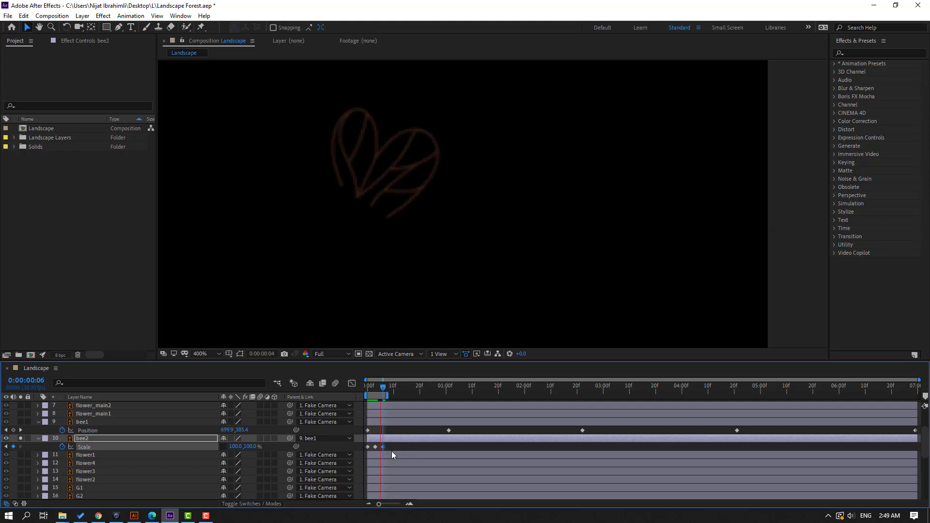
Step: Apply Easy Ease to bee2's three Scale keyframes and return to the first frame
{"action": "right_click", "coordinate": [382, 447]}
{"action": "mouse_move", "coordinate": [436, 442]}
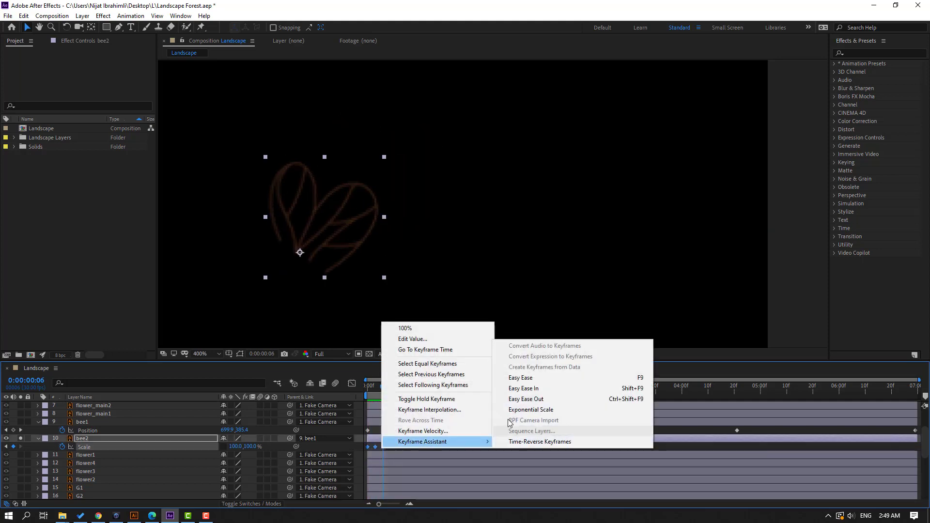
{"action": "left_click", "coordinate": [508, 377]}
{"action": "key", "text": "Home"}
{"action": "left_click", "coordinate": [411, 449]}
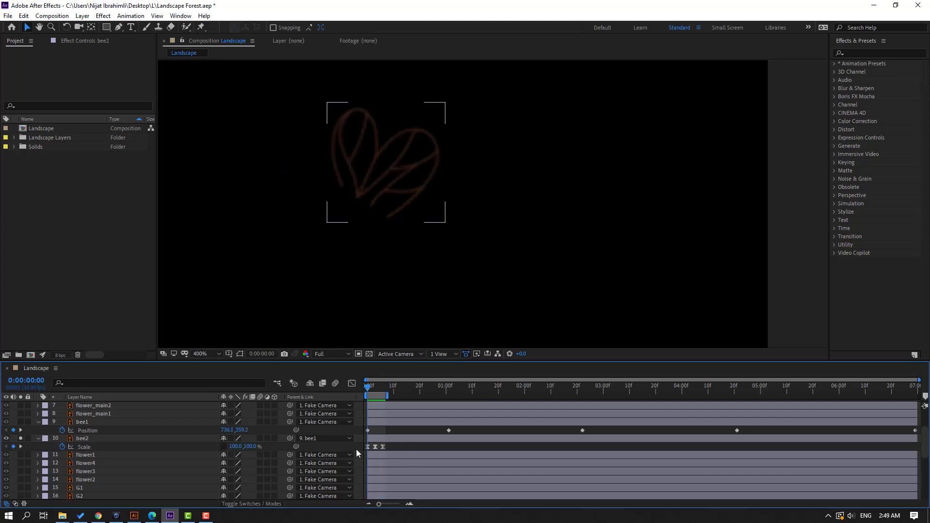
Step: Add the expression loopOutDuration(type = "cycle", duration = 0) to bee2's Scale
{"action": "left_click", "coordinate": [63, 447], "text": "alt"}
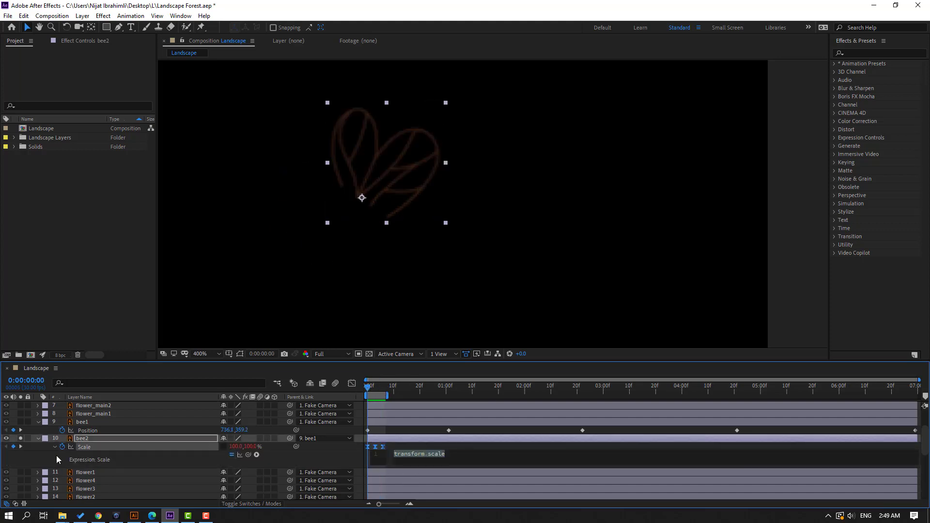
{"action": "left_click", "coordinate": [257, 454]}
{"action": "mouse_move", "coordinate": [310, 405]}
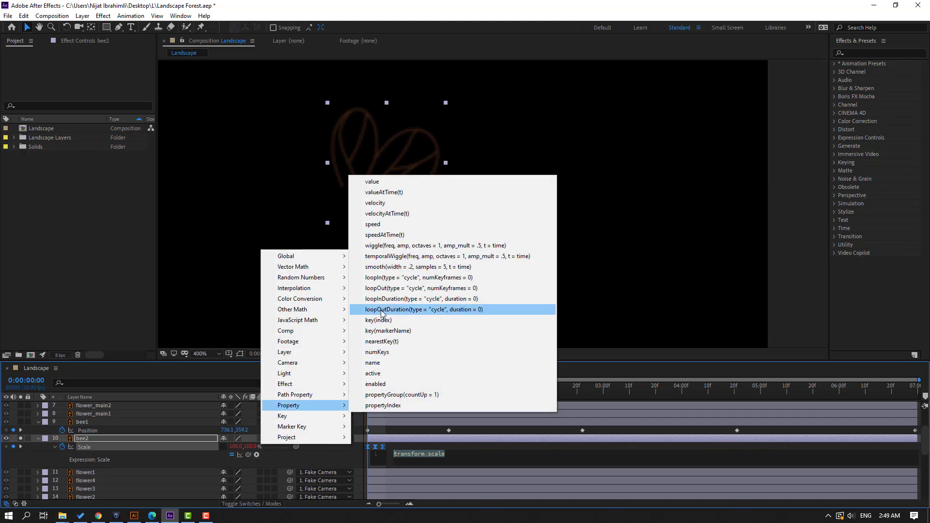
{"action": "left_click", "coordinate": [473, 310]}
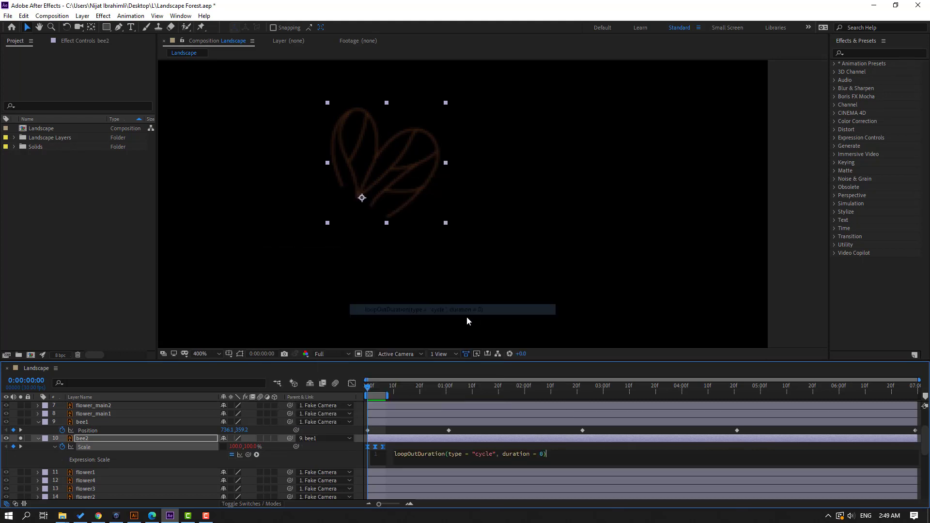
{"action": "left_click", "coordinate": [789, 443]}
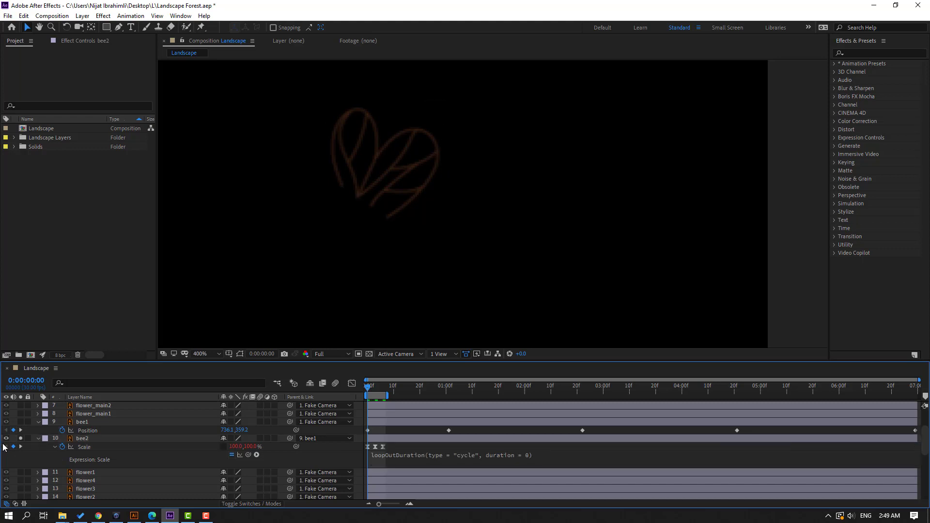
Step: Collapse the properties of bee1 and bee2, unsolo bee2 and fit the whole composition in view
{"action": "left_click", "coordinate": [38, 438]}
{"action": "left_click", "coordinate": [39, 421]}
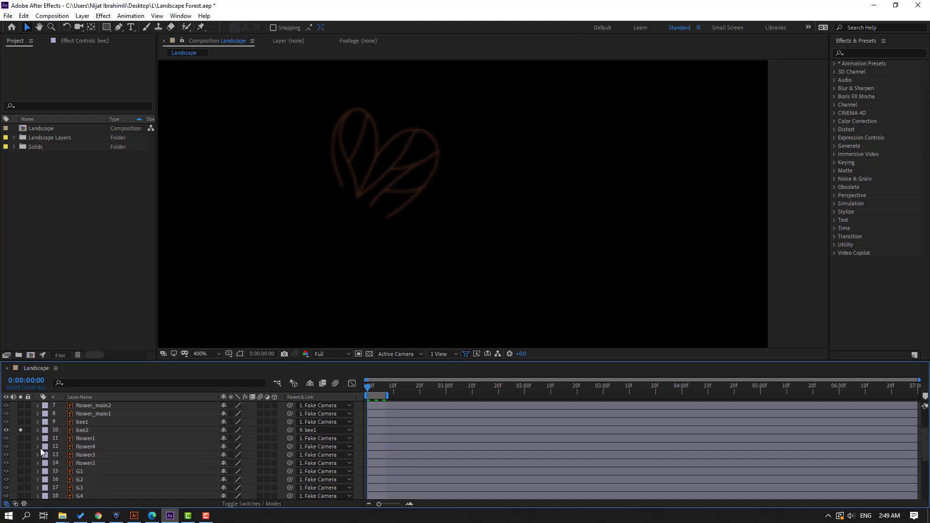
{"action": "left_click", "coordinate": [21, 431]}
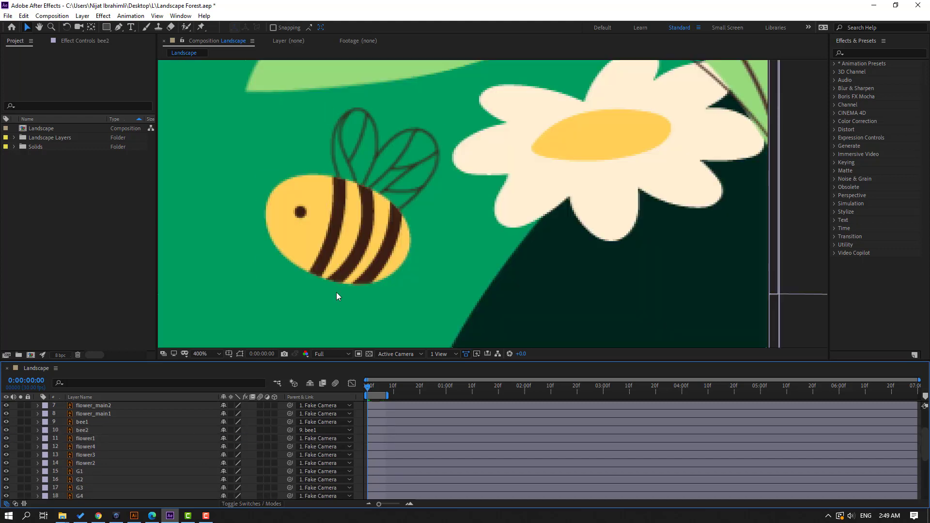
{"action": "left_click", "coordinate": [210, 354]}
{"action": "left_click", "coordinate": [224, 194]}
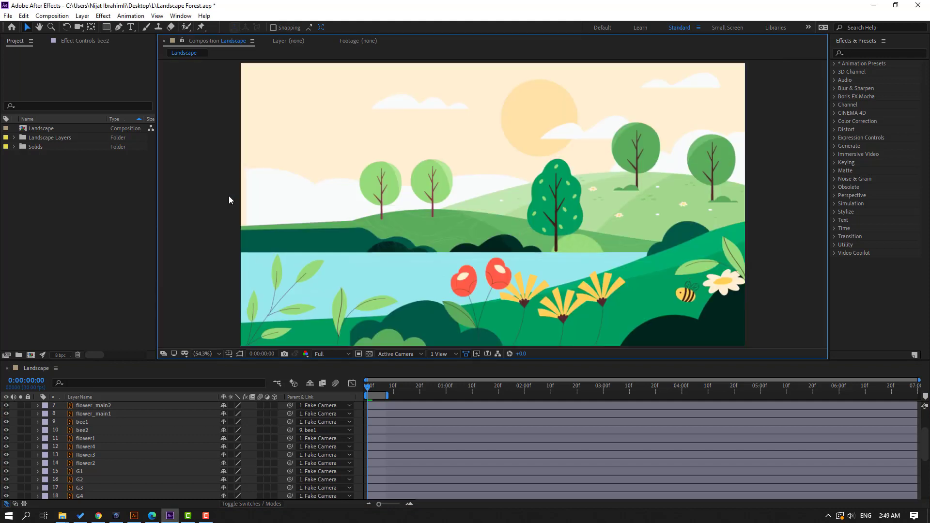
Step: Extend the work area to the full composition length, preview the bee flying with flapping wings and return to the first frame
{"action": "left_click", "coordinate": [402, 415]}
{"action": "key", "text": "space"}
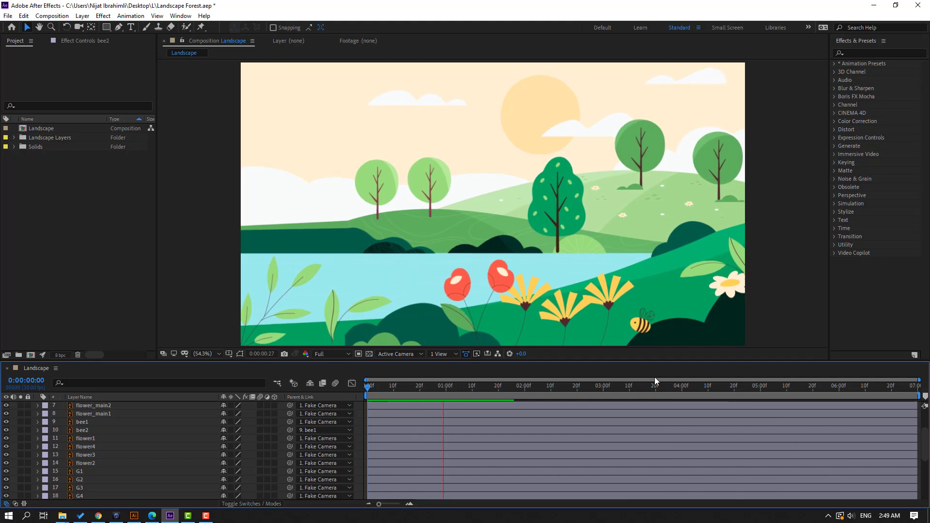
{"action": "left_click", "coordinate": [507, 388]}
{"action": "left_click_drag", "start_coordinate": [499, 387], "coordinate": [234, 484]}
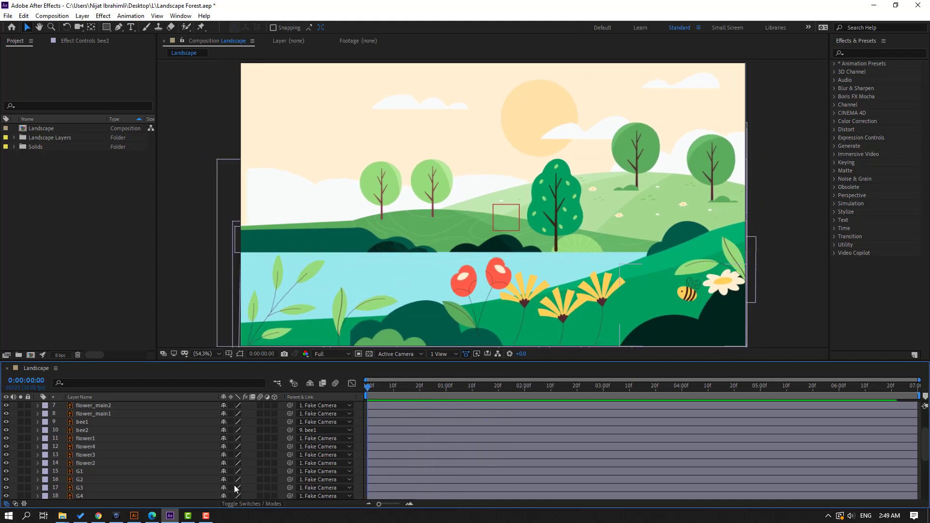
Step: Reveal bee2's Scale keyframes, preview the current wing flapping and return to the start of the timeline
{"action": "left_click", "coordinate": [101, 429]}
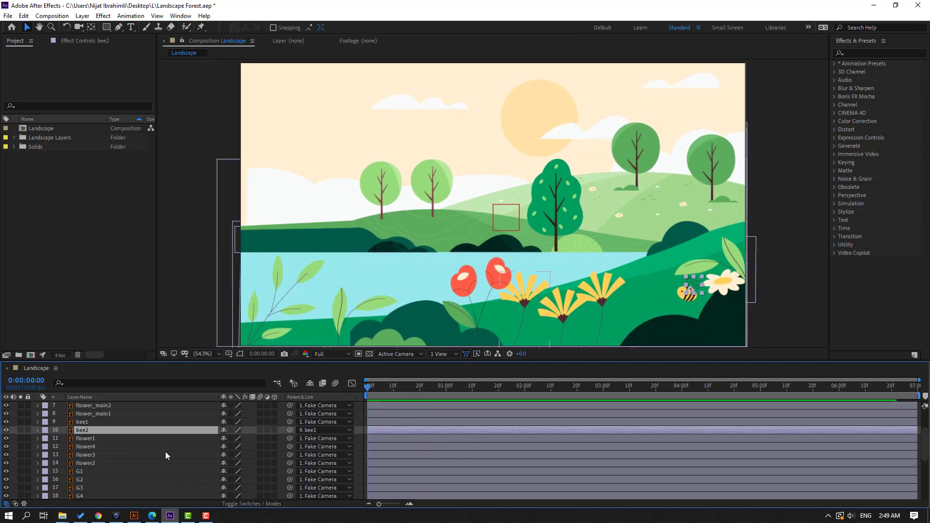
{"action": "key", "text": "s"}
{"action": "mouse_move", "coordinate": [394, 440]}
{"action": "left_mouse_down"}
{"action": "mouse_move", "coordinate": [359, 443]}
{"action": "mouse_move", "coordinate": [377, 440]}
{"action": "left_mouse_up"}
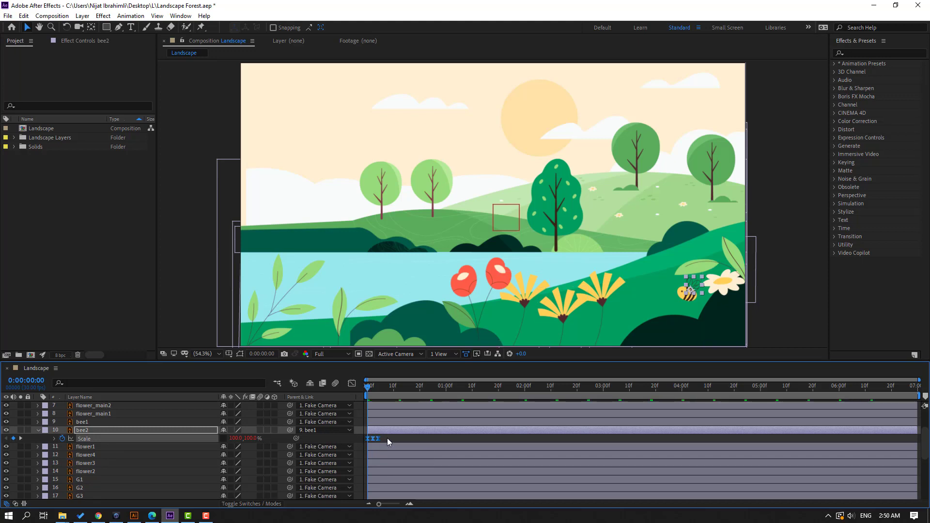
{"action": "left_click", "coordinate": [386, 439]}
{"action": "key", "text": "space"}
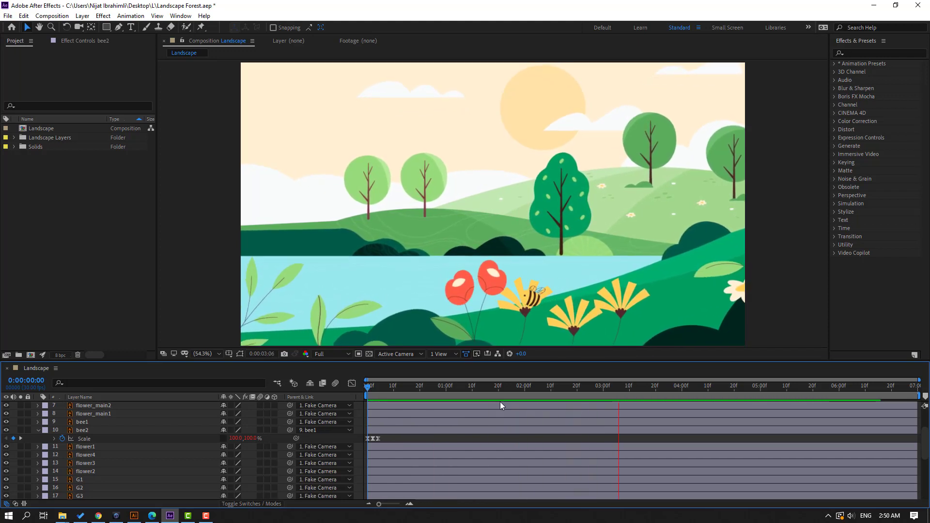
{"action": "left_click", "coordinate": [370, 387]}
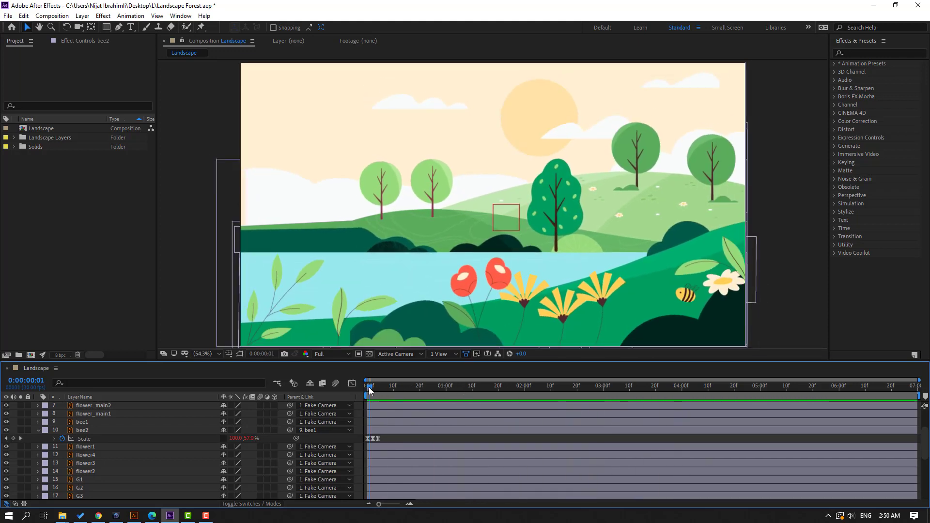
Step: Compress bee2's three Scale keyframes proportionally so that the last one falls at frame 3
{"action": "key", "text": "equal"}
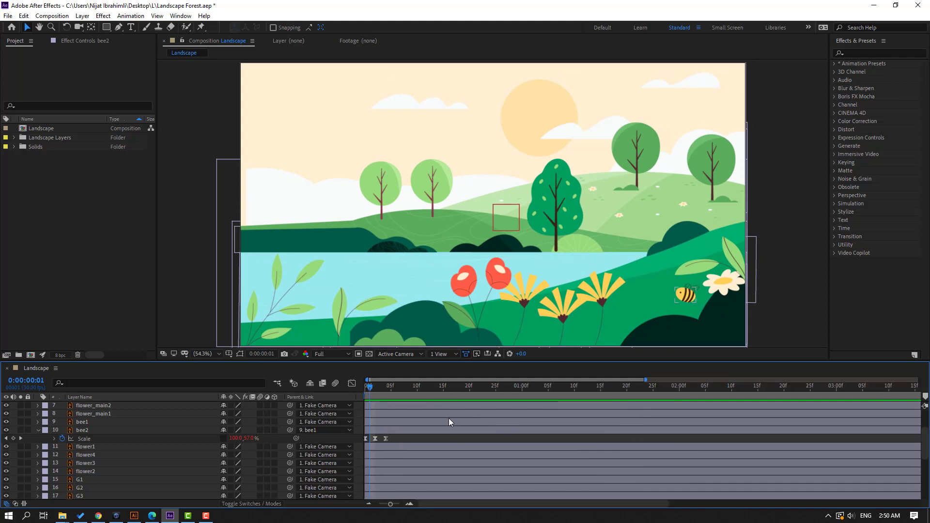
{"action": "key", "text": "equal"}
{"action": "left_click", "coordinate": [426, 437]}
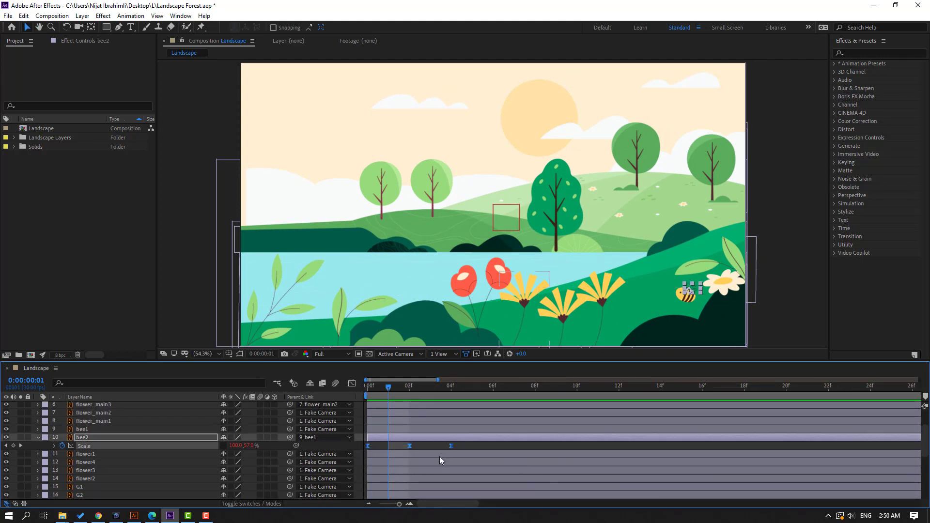
{"action": "left_click_drag", "start_coordinate": [450, 445], "coordinate": [431, 446]}
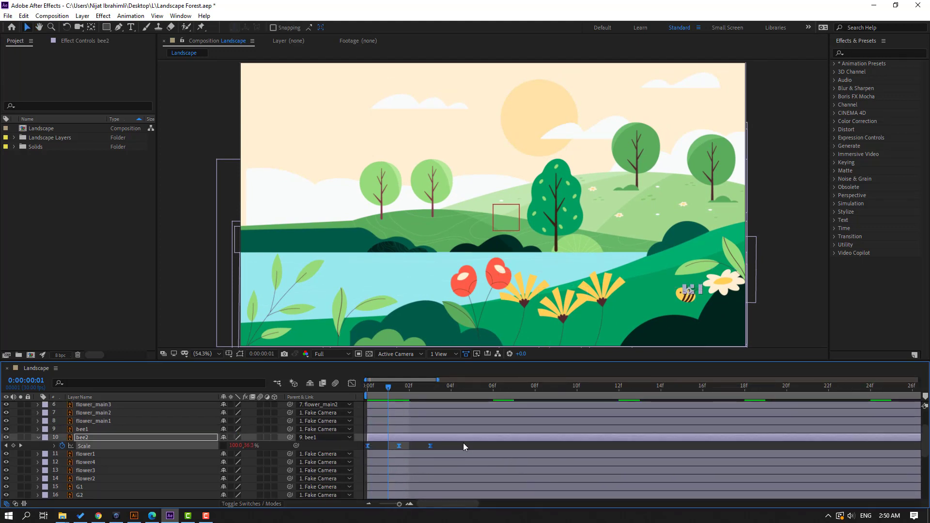
Step: Preview the faster wing flaps over the whole timeline, return to the first frame and collapse bee2's properties
{"action": "key", "text": "minus"}
{"action": "key", "text": "minus"}
{"action": "key", "text": "minus"}
{"action": "key", "text": "minus"}
{"action": "key", "text": "space"}
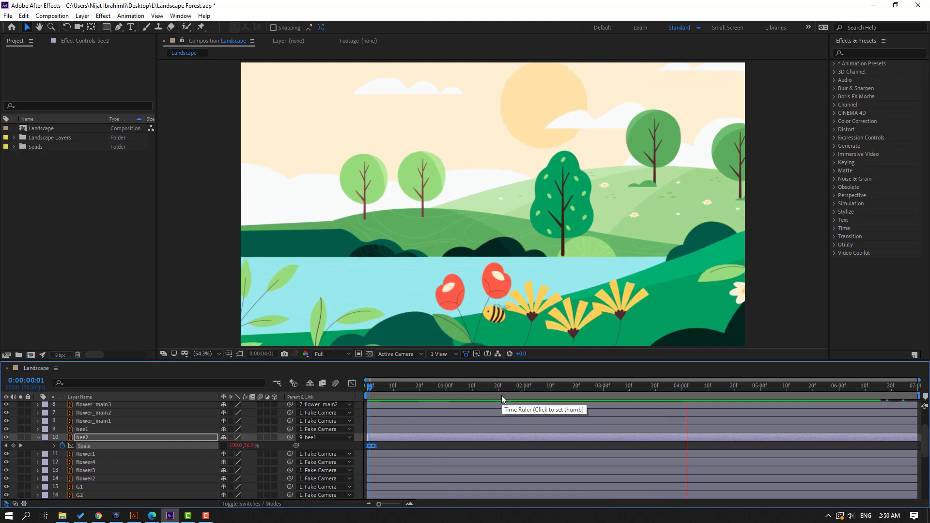
{"action": "key", "text": "space"}
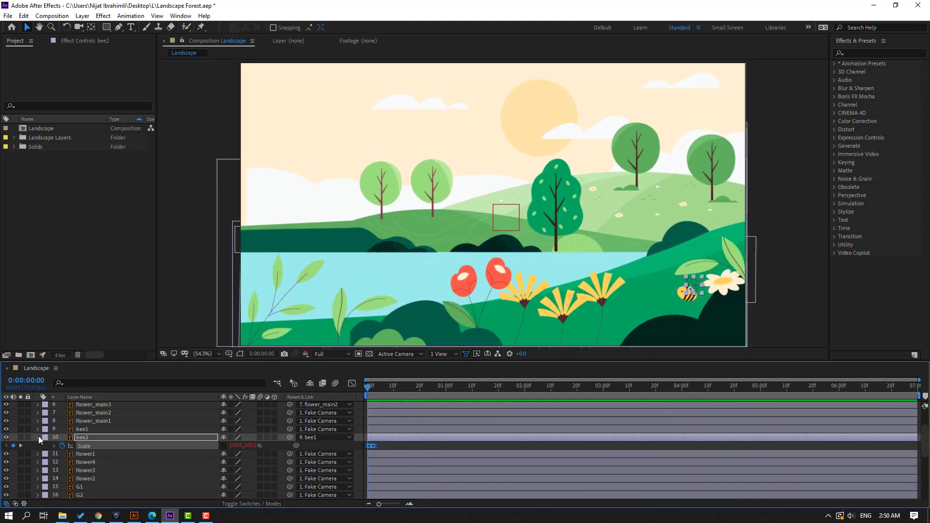
{"action": "left_click", "coordinate": [38, 438]}
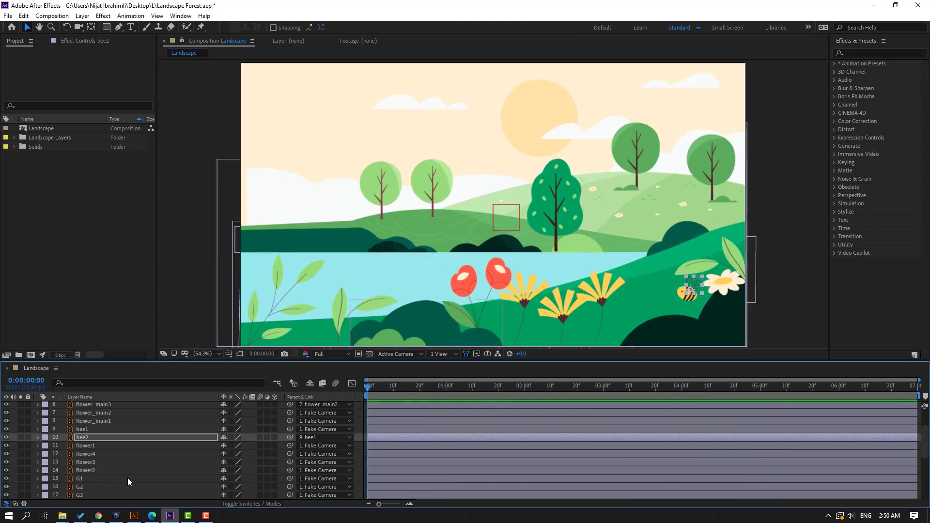
Step: Briefly solo the bush layer G1 to identify it and add a Position keyframe to it at the first frame
{"action": "left_click", "coordinate": [80, 478]}
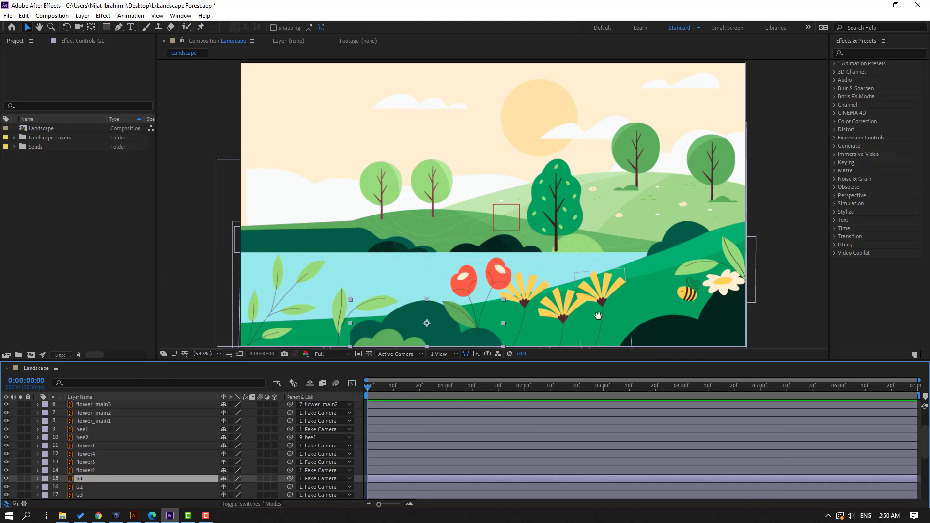
{"action": "left_click_drag", "start_coordinate": [599, 316], "coordinate": [566, 312]}
{"action": "key", "text": "F2"}
{"action": "left_click", "coordinate": [18, 477]}
{"action": "left_click", "coordinate": [18, 477]}
{"action": "left_click", "coordinate": [92, 479]}
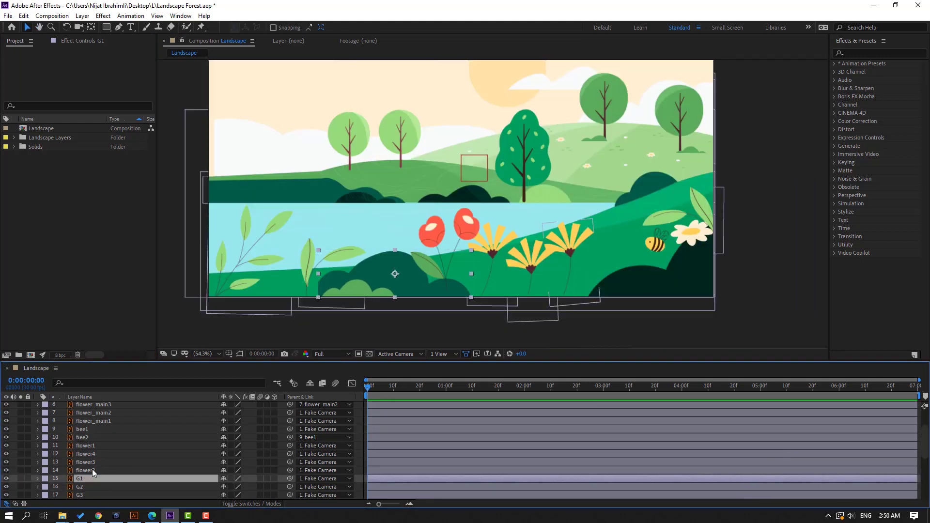
{"action": "scroll", "coordinate": [126, 465], "scroll_direction": "down", "scroll_amount": 3}
{"action": "key", "text": "p"}
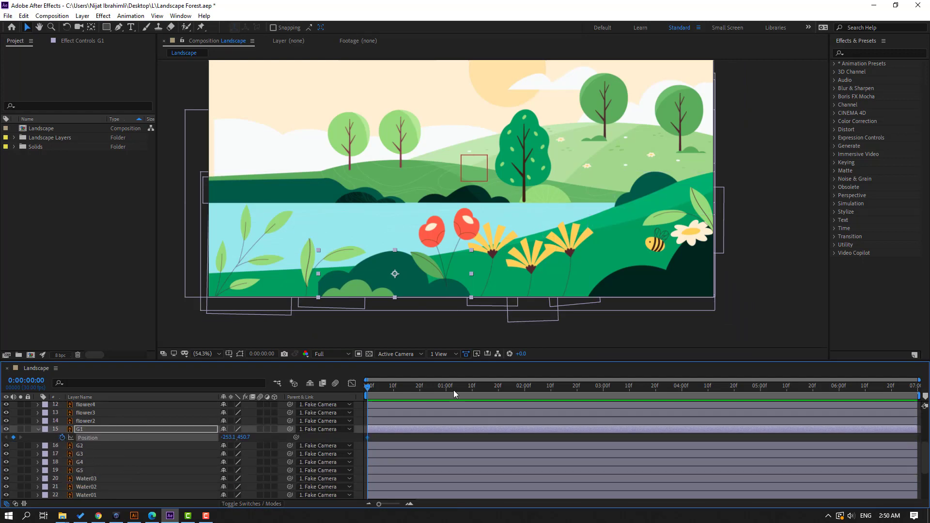
Step: At the last frame, lower G1 to a Position Y of 502.7, preview the motion and return to the first frame
{"action": "key", "text": "End"}
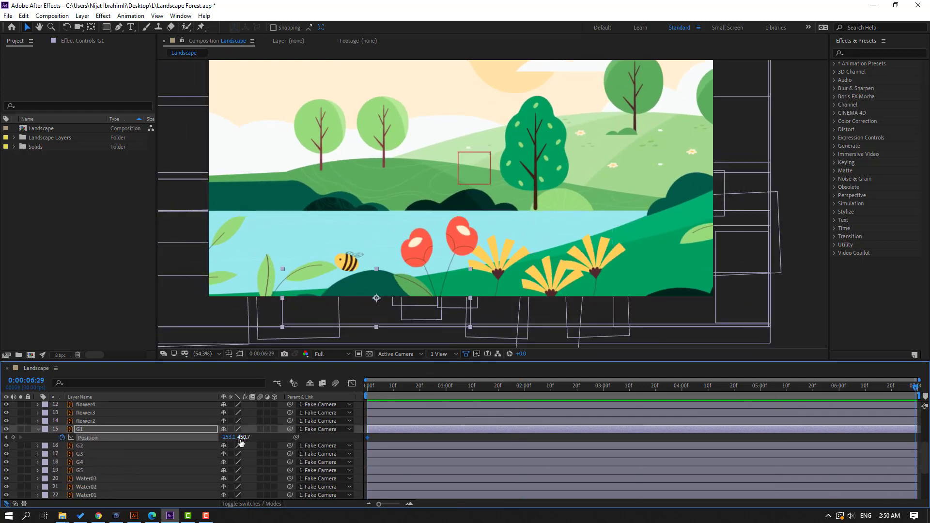
{"action": "left_click_drag", "start_coordinate": [243, 439], "coordinate": [314, 441]}
{"action": "key", "text": "space"}
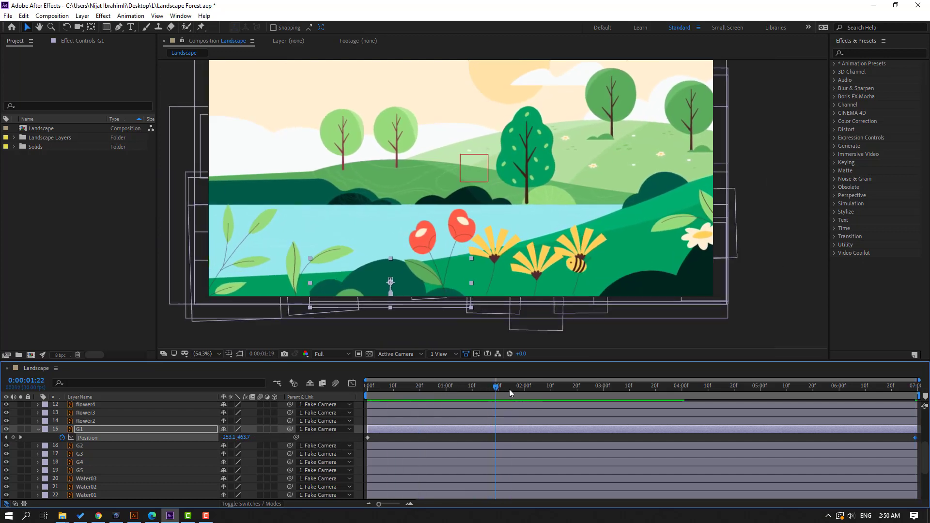
{"action": "left_click_drag", "start_coordinate": [380, 391], "coordinate": [363, 391]}
Step: Keyframe G2's Position at the first frame and set it to 790.6, 411.8 at 0:00:04:24
{"action": "scroll", "coordinate": [180, 451], "scroll_direction": "down", "scroll_amount": 2}
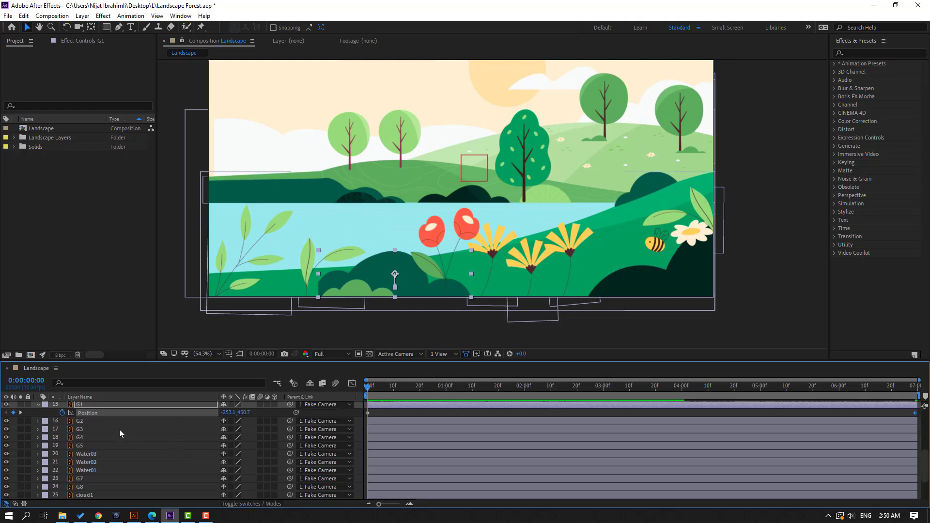
{"action": "left_click", "coordinate": [97, 421]}
{"action": "key", "text": "p"}
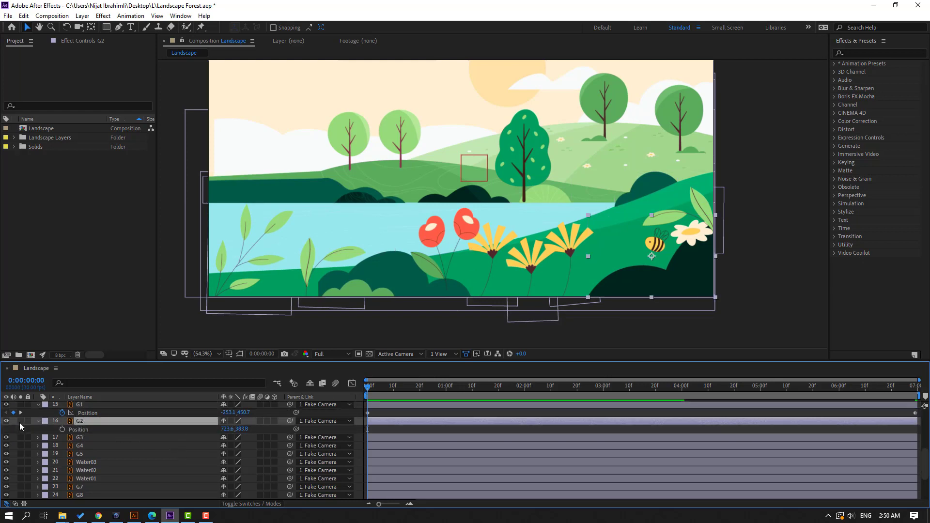
{"action": "left_click_drag", "start_coordinate": [385, 388], "coordinate": [744, 388]}
{"action": "left_click_drag", "start_coordinate": [228, 429], "coordinate": [258, 429]}
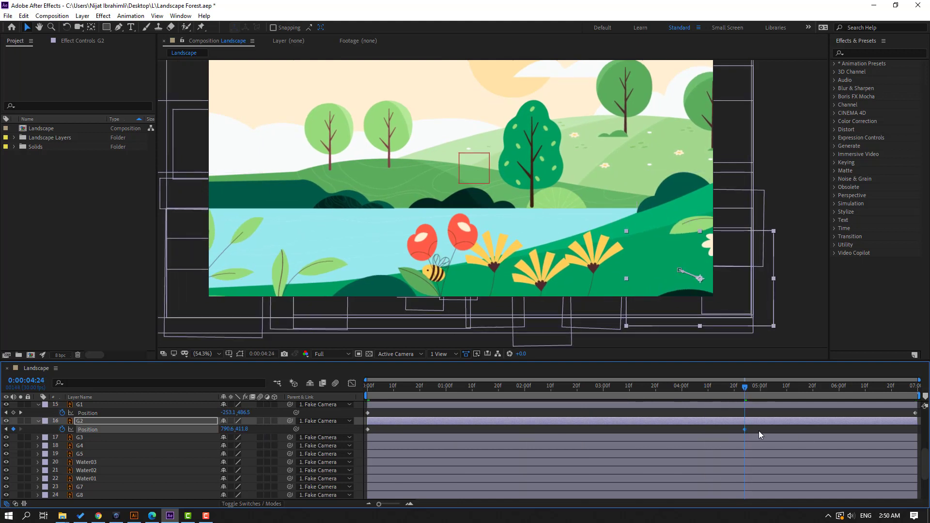
Step: Move G2's second Position keyframe to the last frame, preview the motion and return to the first frame
{"action": "left_click_drag", "start_coordinate": [747, 430], "coordinate": [915, 431]}
{"action": "key", "text": "space"}
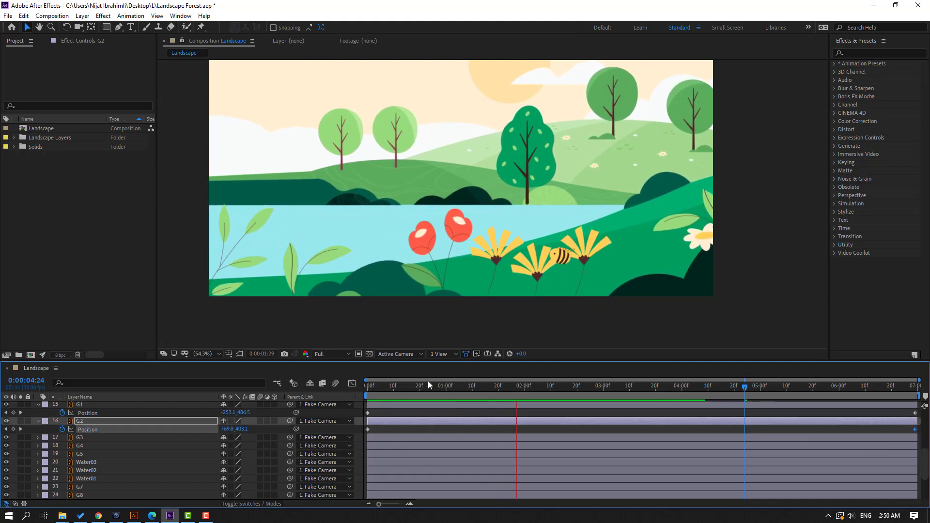
{"action": "left_click", "coordinate": [369, 387]}
Step: Keyframe G3's Position at the first frame, lower its Y to 147.8 at the last frame, and preview the motion
{"action": "left_click", "coordinate": [79, 437]}
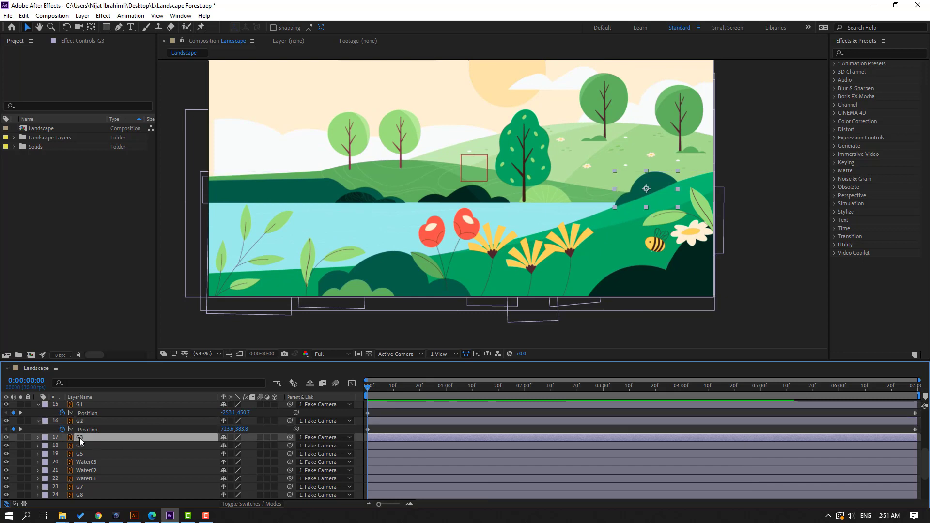
{"action": "key", "text": "p"}
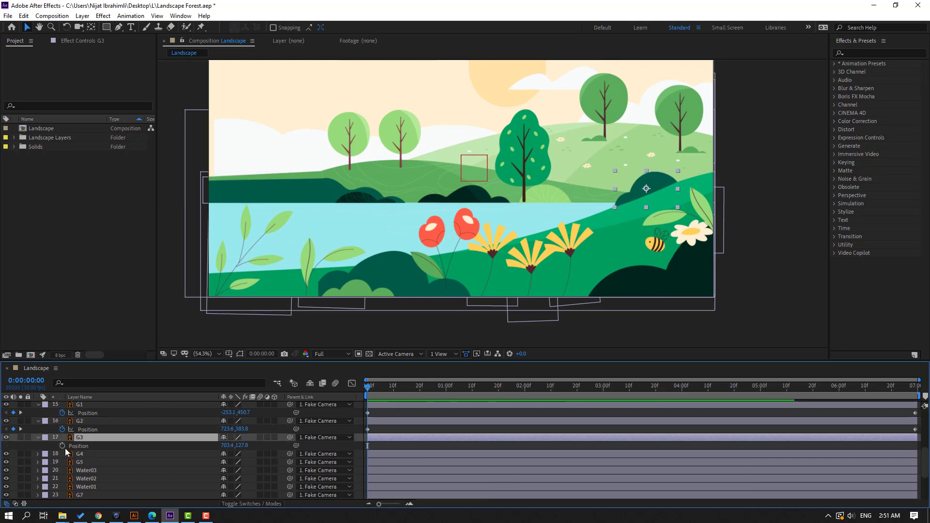
{"action": "left_click", "coordinate": [62, 446]}
{"action": "key", "text": "End"}
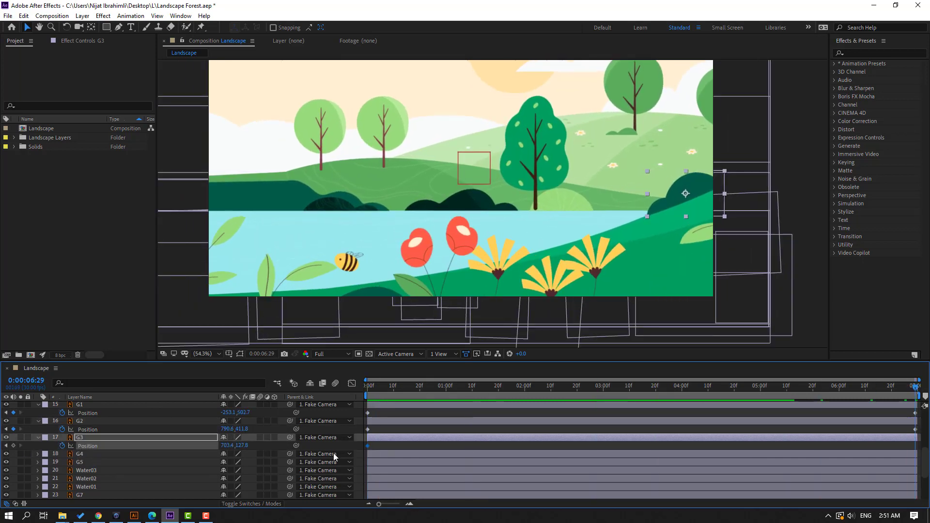
{"action": "left_click_drag", "start_coordinate": [245, 446], "coordinate": [254, 445]}
{"action": "key", "text": "space"}
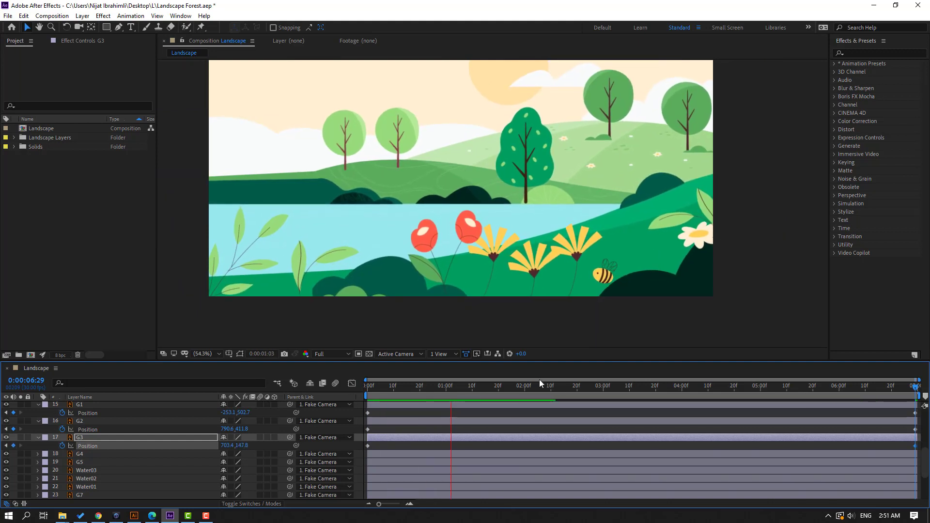
{"action": "left_click", "coordinate": [368, 385]}
Step: Briefly solo G4 to identify it, keyframe its Position at the first frame and lower its Y to 376.5 at the last frame
{"action": "left_click", "coordinate": [80, 455]}
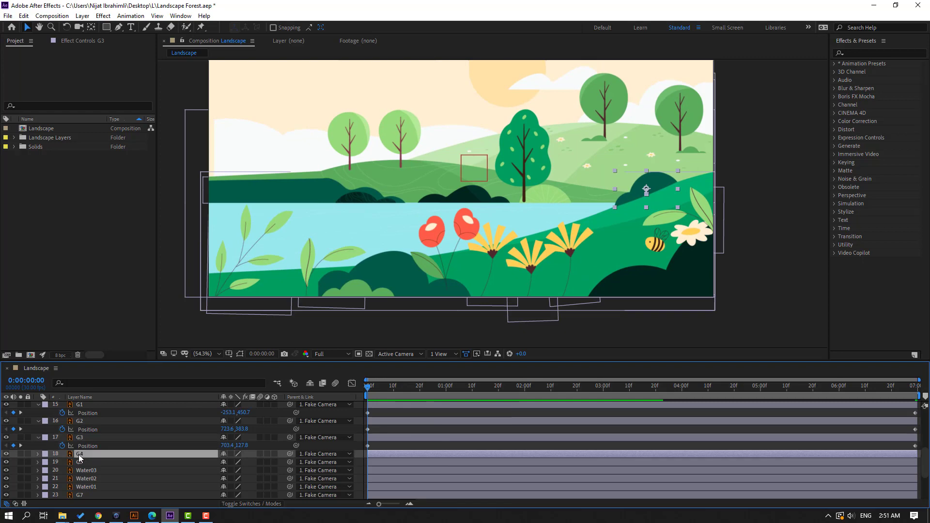
{"action": "left_click", "coordinate": [20, 454]}
{"action": "left_click", "coordinate": [21, 454]}
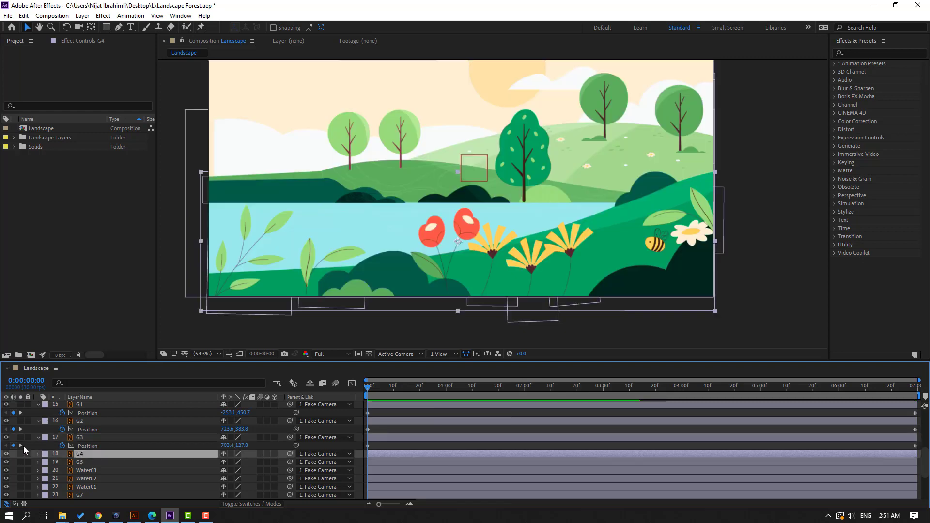
{"action": "key", "text": "p"}
{"action": "left_click", "coordinate": [62, 462]}
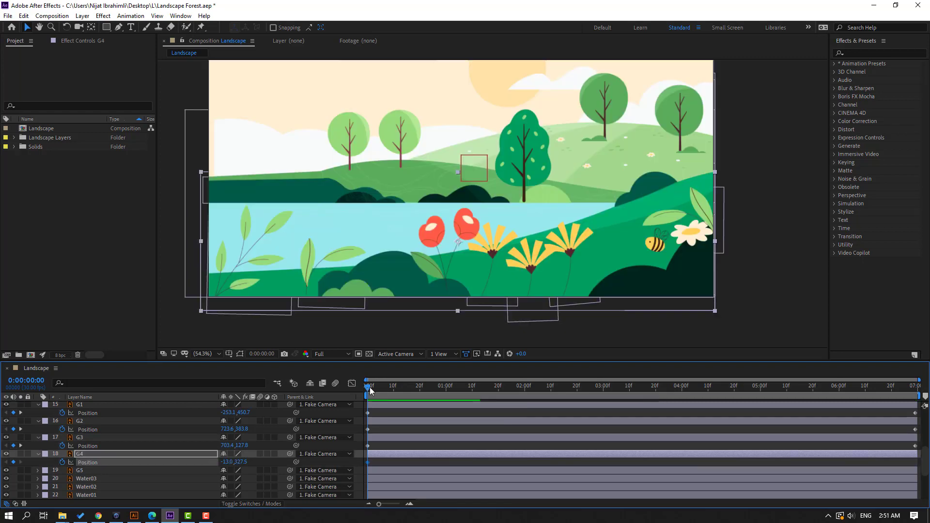
{"action": "left_click_drag", "start_coordinate": [370, 388], "coordinate": [916, 387]}
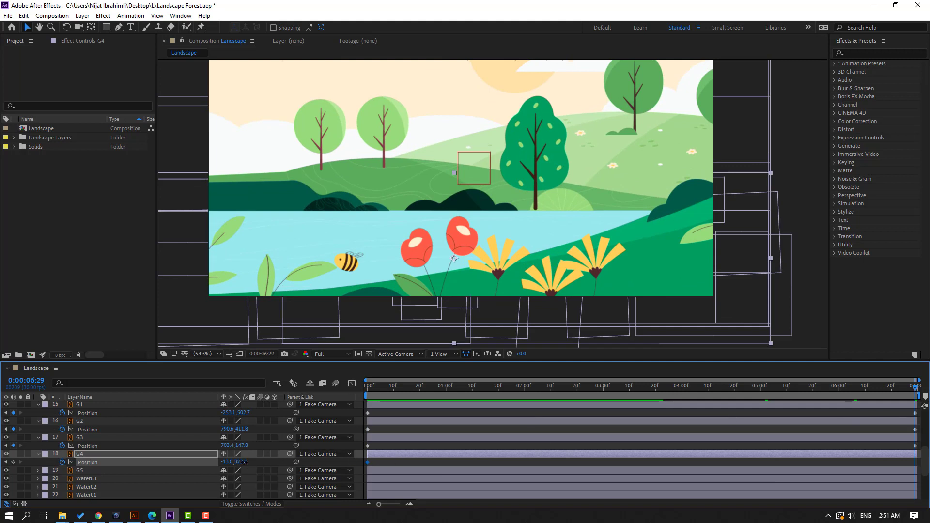
{"action": "left_click_drag", "start_coordinate": [241, 462], "coordinate": [266, 462]}
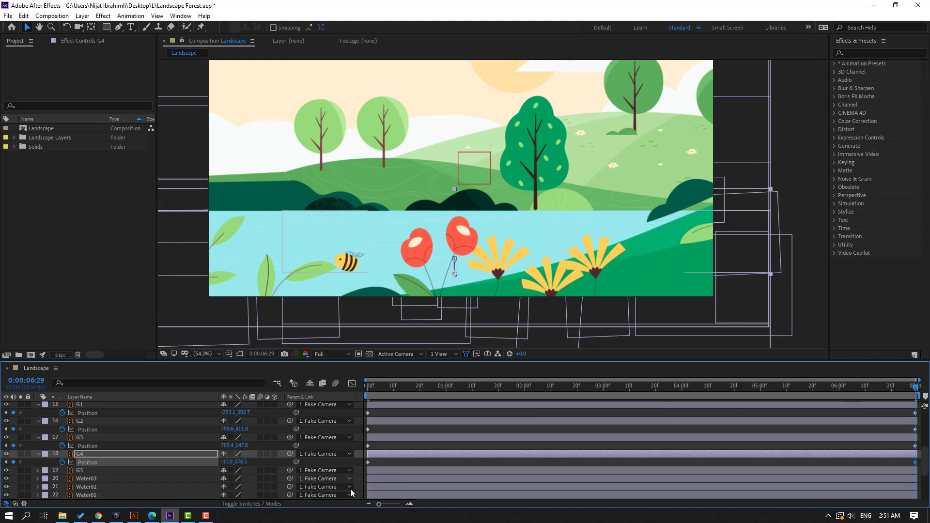
Step: Lower G3's Position Y to 179.8 at the last frame, preview the hill and bush motion and return to the first frame
{"action": "left_click", "coordinate": [77, 438]}
{"action": "left_click_drag", "start_coordinate": [242, 445], "coordinate": [256, 446]}
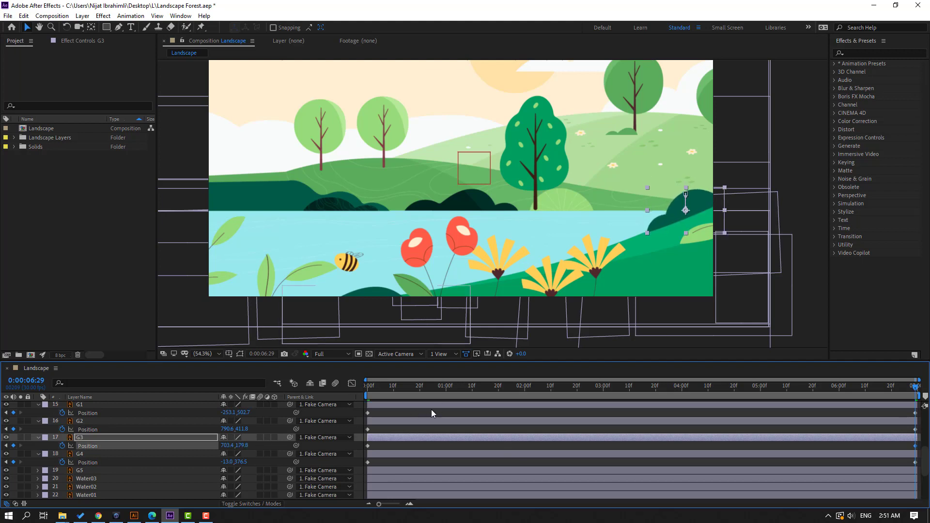
{"action": "key", "text": "space"}
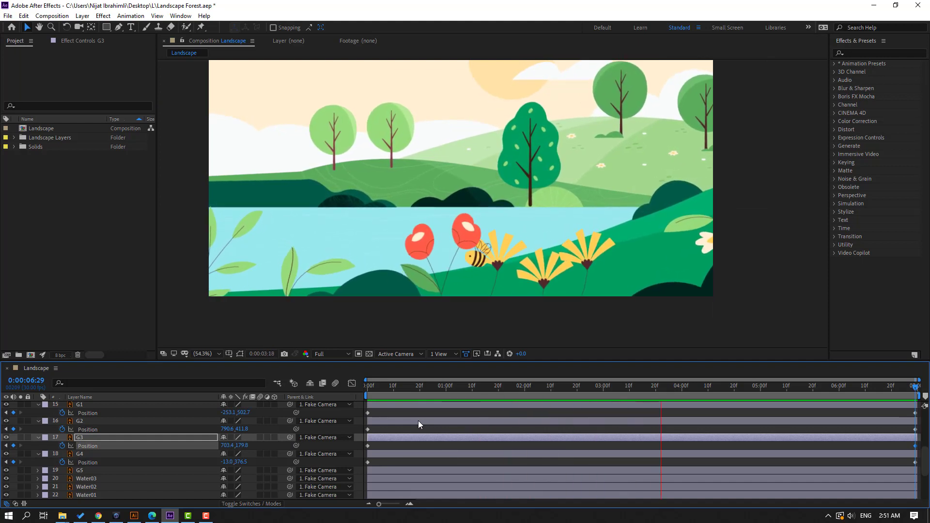
{"action": "key", "text": "space"}
Step: Briefly solo G5 to identify it, then add a Position keyframe at the first frame with Y set to 147.0
{"action": "left_click", "coordinate": [78, 470]}
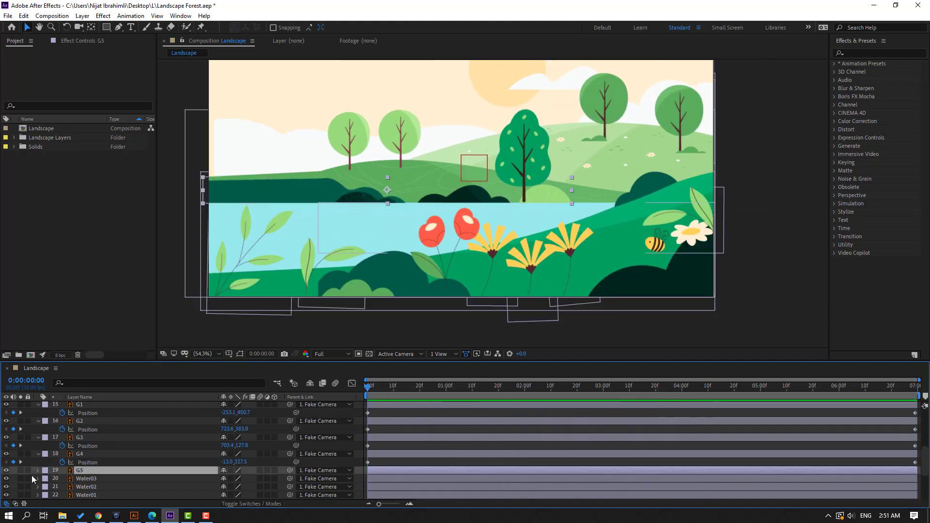
{"action": "left_click", "coordinate": [20, 471]}
{"action": "left_click", "coordinate": [20, 471]}
{"action": "key", "text": "alt+shift+p"}
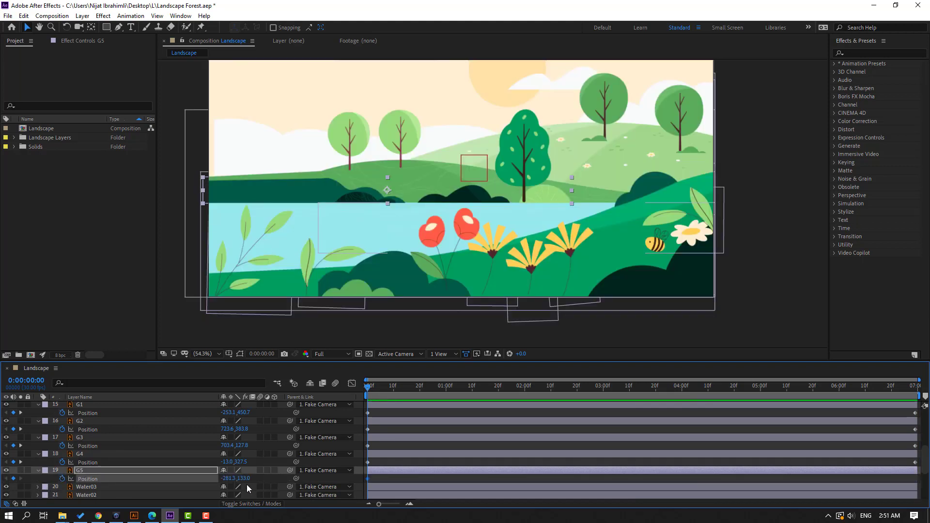
{"action": "left_click_drag", "start_coordinate": [243, 479], "coordinate": [249, 479]}
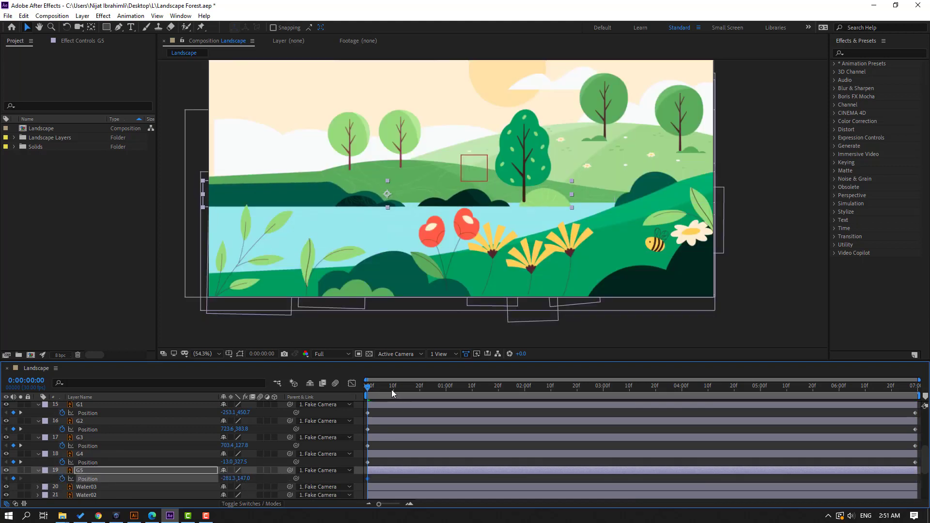
Step: Set G5's Position Y to 130.0 at the last frame and preview the animation
{"action": "key", "text": "End"}
{"action": "left_click_drag", "start_coordinate": [244, 478], "coordinate": [235, 479]}
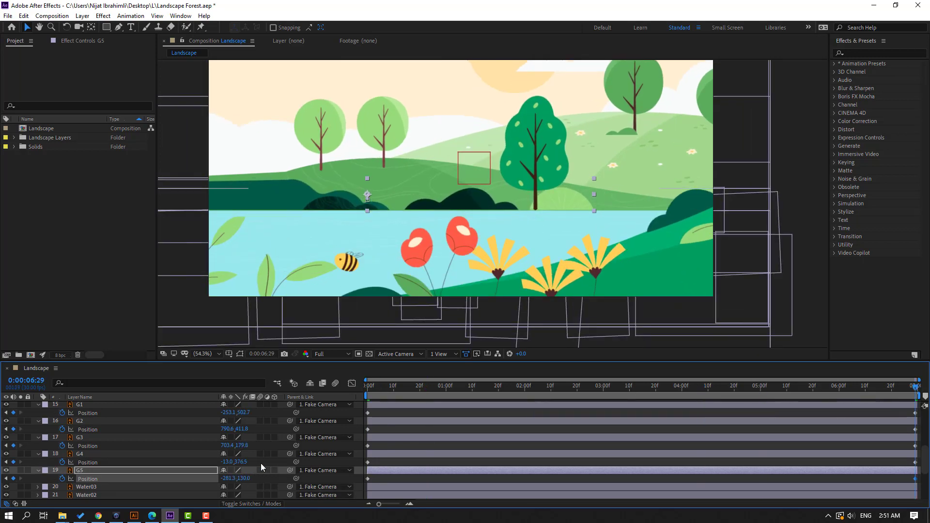
{"action": "key", "text": "space"}
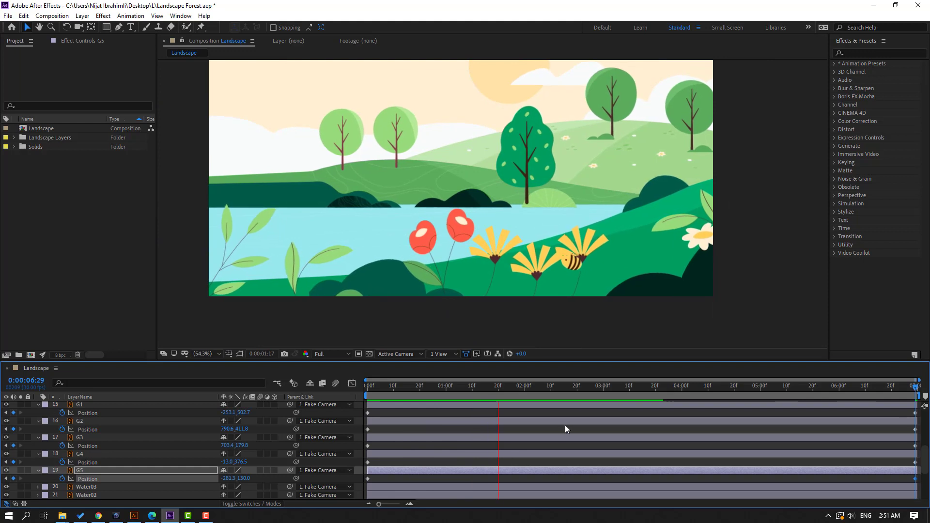
Step: Briefly solo G7 to identify it, then add a Position keyframe at the first frame with Y set to 209.1
{"action": "key", "text": "space"}
{"action": "key", "text": "Home"}
{"action": "scroll", "coordinate": [127, 469], "scroll_direction": "down", "scroll_amount": 2}
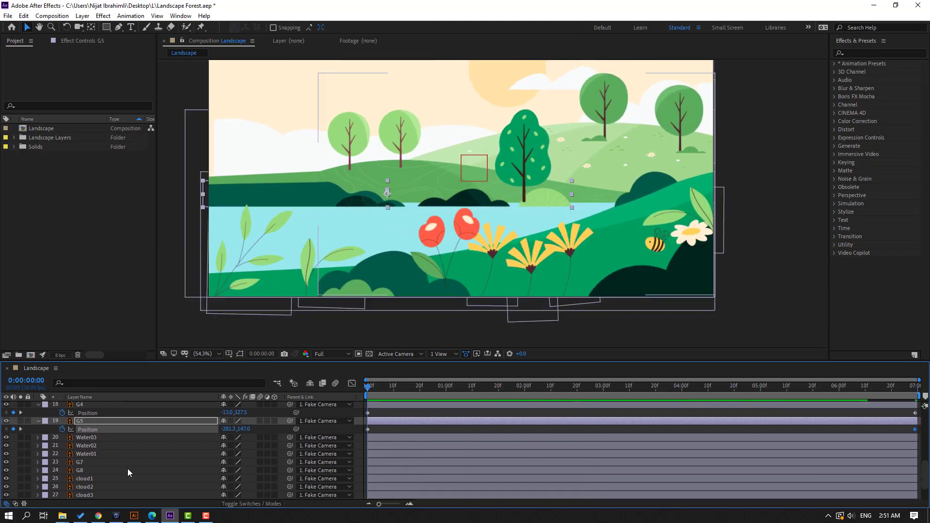
{"action": "left_click", "coordinate": [77, 463]}
{"action": "left_click", "coordinate": [22, 462]}
{"action": "left_click", "coordinate": [22, 461]}
{"action": "key", "text": "p"}
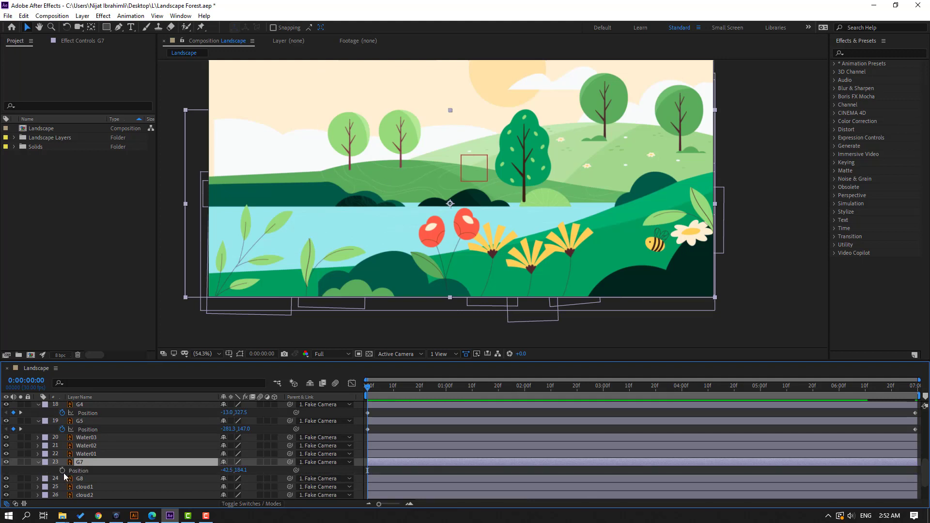
{"action": "left_click", "coordinate": [87, 471]}
{"action": "left_click_drag", "start_coordinate": [239, 474], "coordinate": [250, 472]}
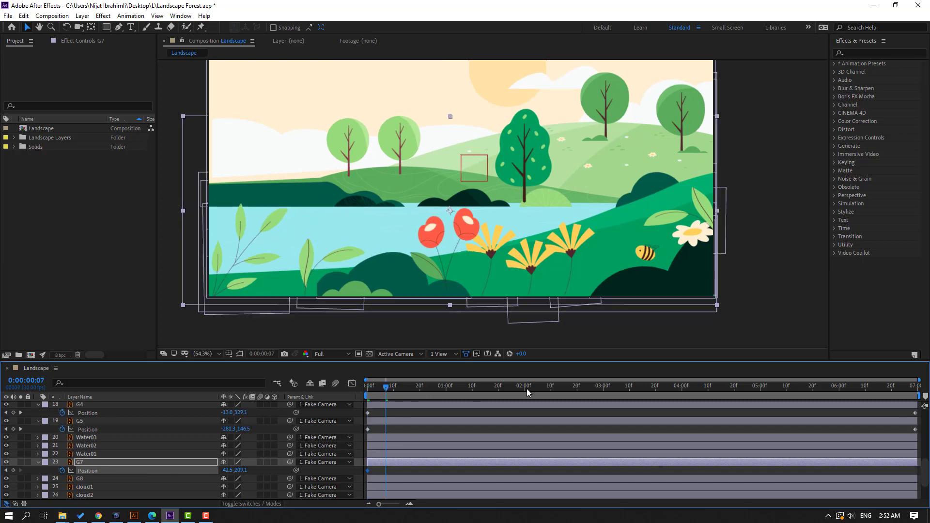
Step: Set G7's Position Y to 151.1 at the last frame and preview the animation
{"action": "key", "text": "End"}
{"action": "left_click_drag", "start_coordinate": [241, 470], "coordinate": [225, 471]}
{"action": "key", "text": "space"}
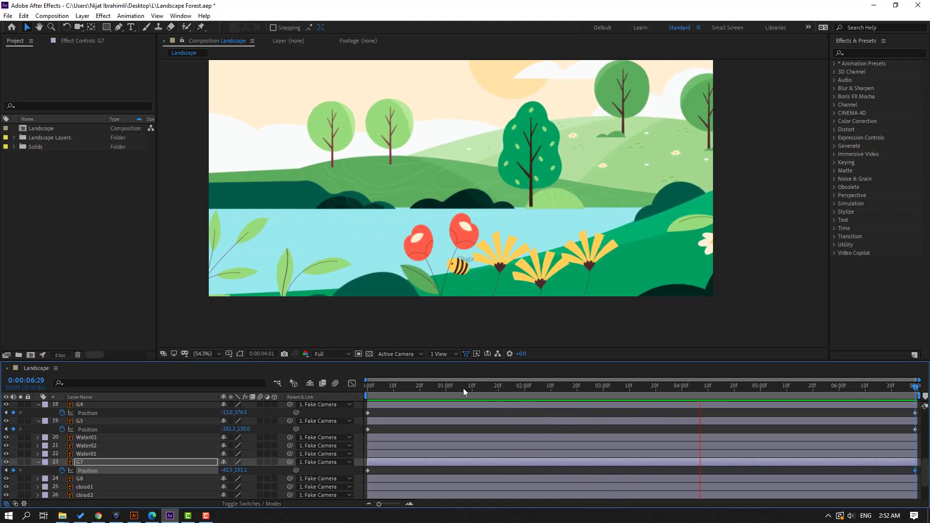
{"action": "key", "text": "space"}
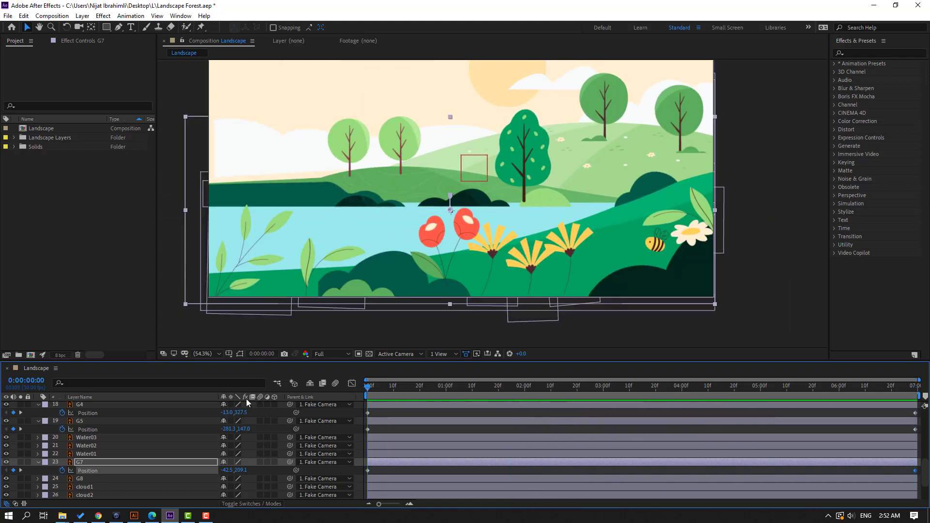
Step: Briefly solo G8 to identify it, then keyframe its Position at the first frame with Y set to 162.0
{"action": "left_click", "coordinate": [27, 479]}
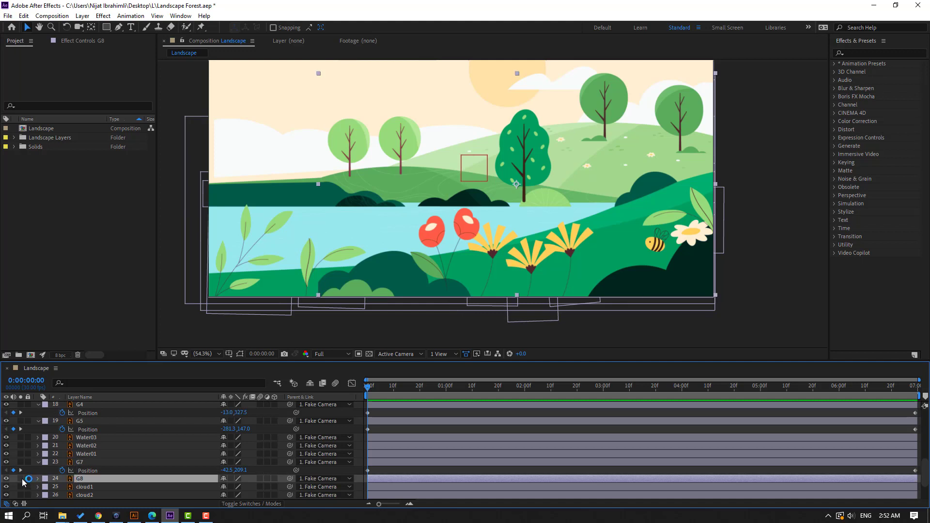
{"action": "left_click", "coordinate": [21, 478]}
{"action": "left_click", "coordinate": [21, 478]}
{"action": "key", "text": "p"}
{"action": "scroll", "coordinate": [118, 470], "scroll_direction": "down", "scroll_amount": 2}
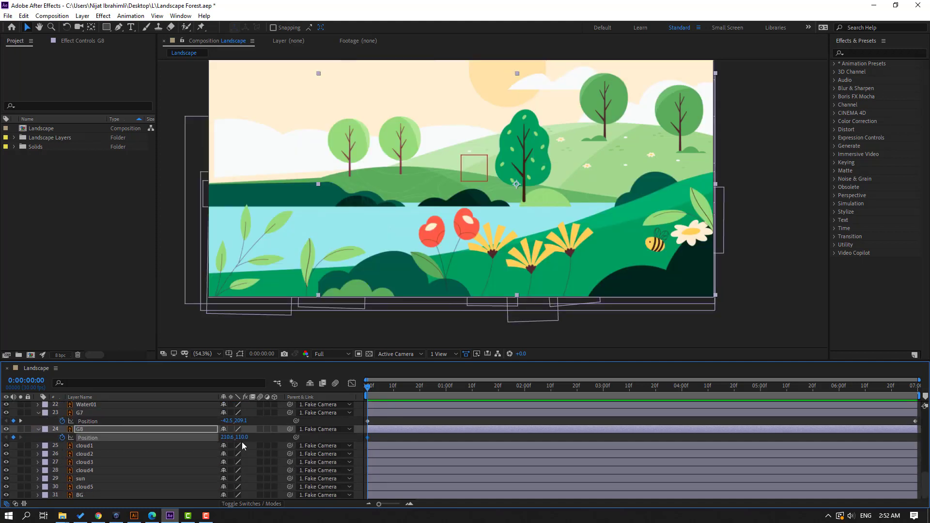
{"action": "left_click_drag", "start_coordinate": [241, 438], "coordinate": [267, 439]}
Step: Set G8's Position Y to 128.0 at the last frame and preview the hill's motion
{"action": "left_click_drag", "start_coordinate": [377, 386], "coordinate": [916, 386]}
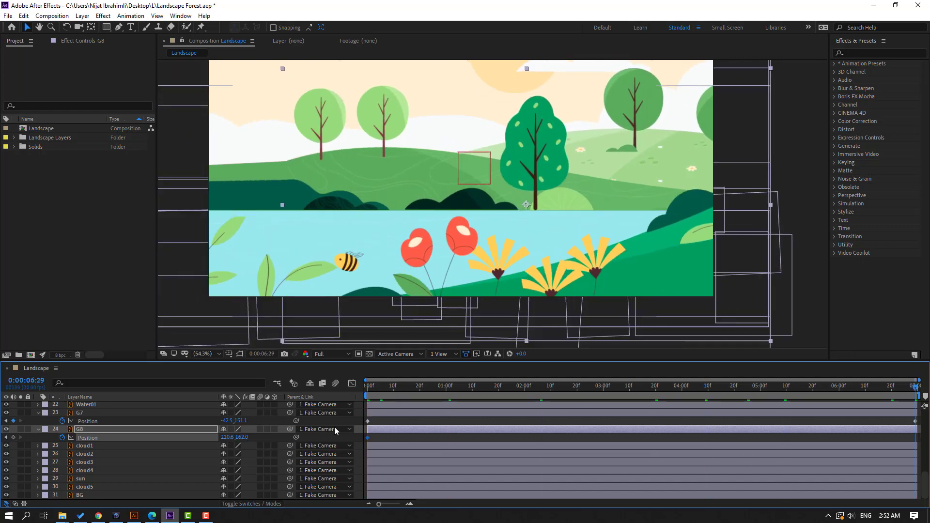
{"action": "left_click_drag", "start_coordinate": [242, 438], "coordinate": [225, 437]}
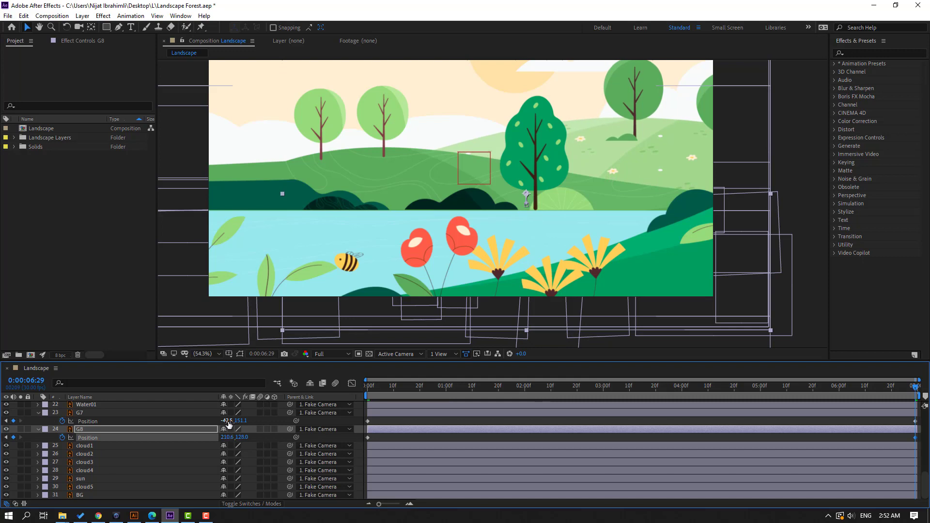
{"action": "key", "text": "space"}
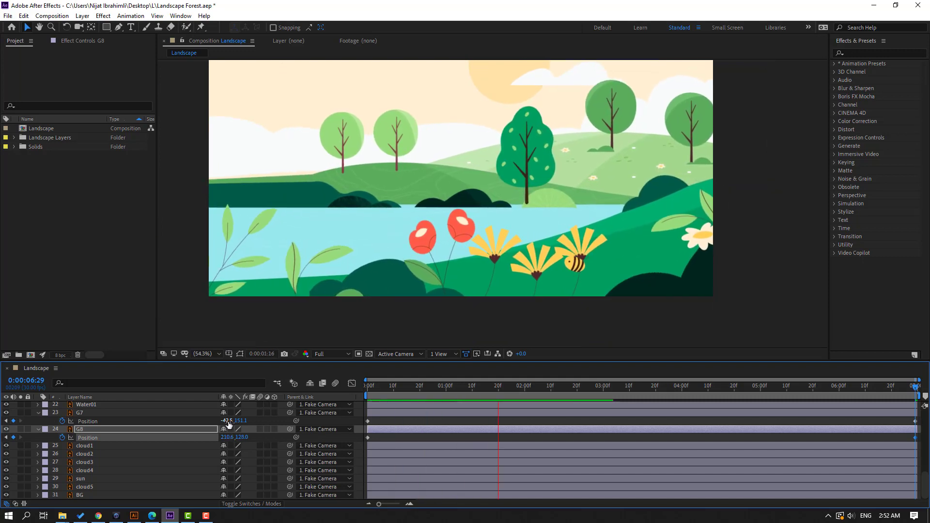
{"action": "scroll", "coordinate": [489, 270], "scroll_direction": "down", "scroll_amount": 1}
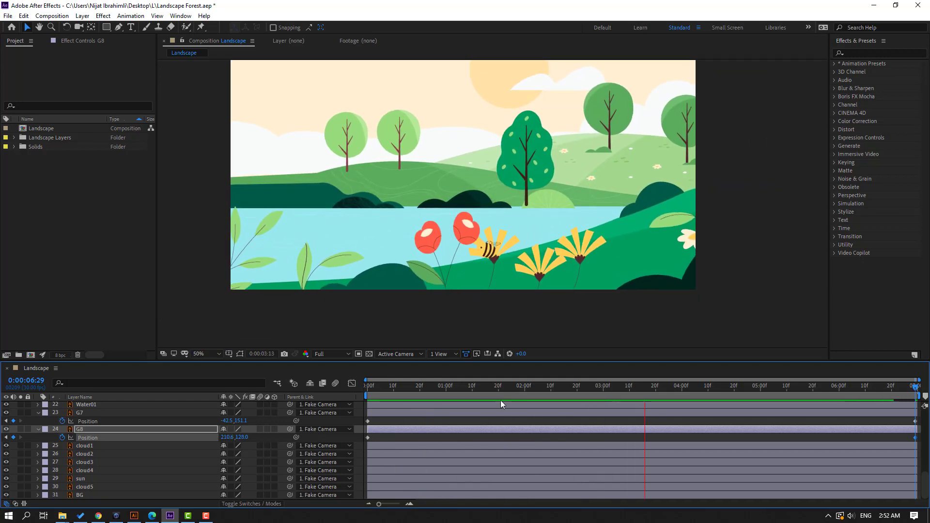
{"action": "key", "text": "space"}
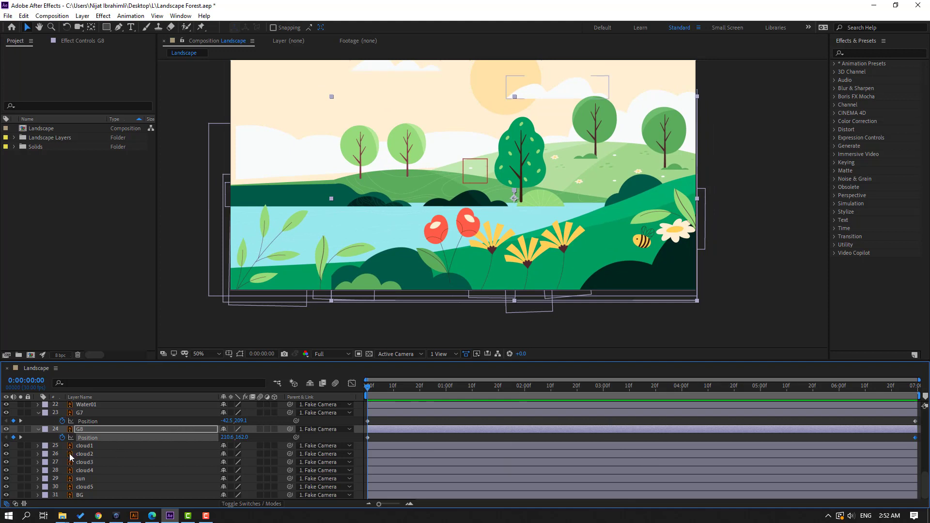
Step: Select the cloud1, cloud2, cloud3 and cloud4 layers together and add Position keyframes to them at the first frame
{"action": "left_click", "coordinate": [90, 446]}
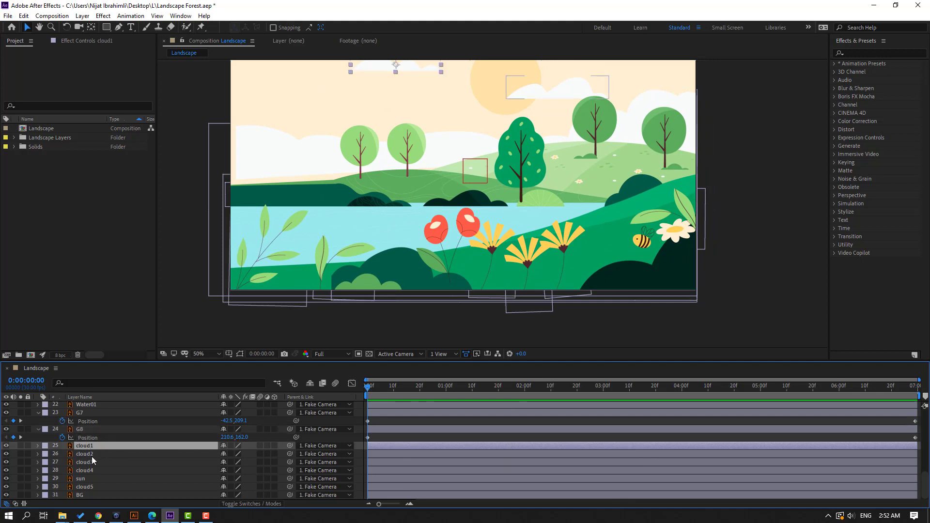
{"action": "left_click", "coordinate": [88, 458], "text": "ctrl"}
{"action": "left_click", "coordinate": [97, 463], "text": "ctrl"}
{"action": "left_click", "coordinate": [96, 470], "text": "ctrl"}
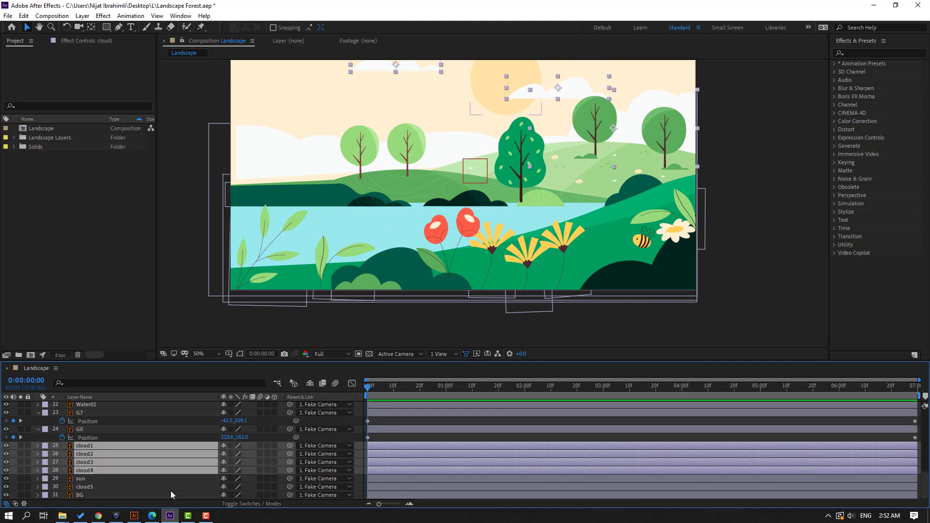
{"action": "key", "text": "p"}
{"action": "key", "text": "alt+shift+p"}
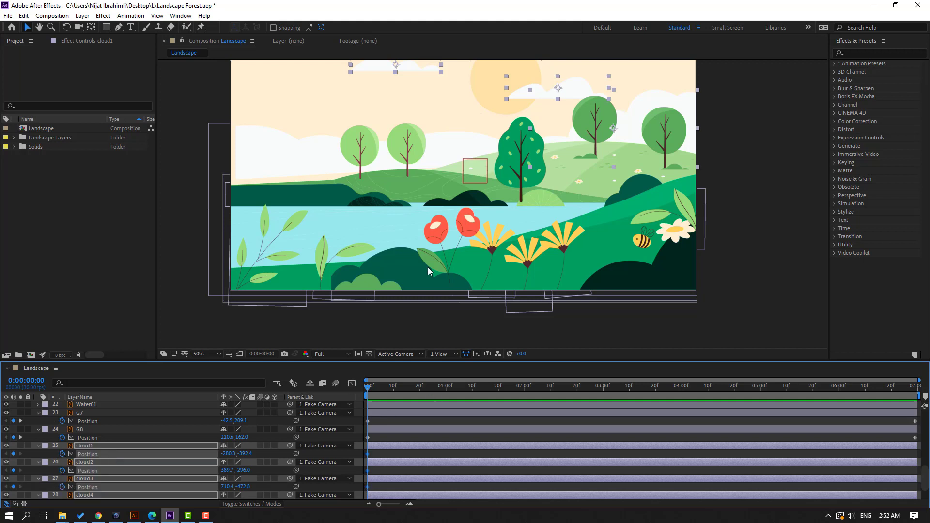
Step: Shift the selected clouds left together at the first frame, giving Position X -476.3 for cloud1, 193.7 for cloud2 and 514.4 for cloud3
{"action": "left_click_drag", "start_coordinate": [520, 172], "coordinate": [507, 202]}
{"action": "key", "text": "v"}
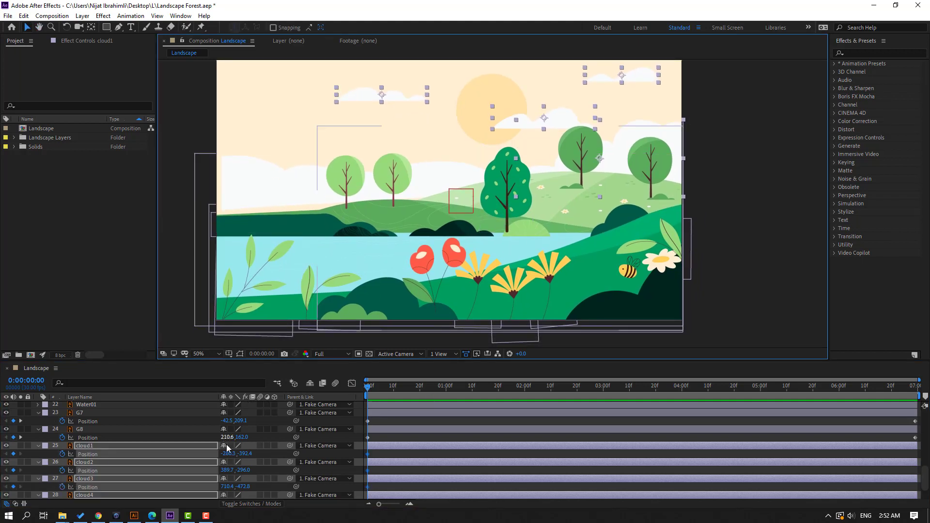
{"action": "left_click_drag", "start_coordinate": [228, 454], "coordinate": [153, 452]}
Step: Set Position X at the last frame to -363.3 for cloud1, 368.7 for cloud2 and 682.4 for cloud3, and preview the drifting clouds
{"action": "left_click_drag", "start_coordinate": [388, 386], "coordinate": [918, 388]}
{"action": "left_click", "coordinate": [393, 436]}
{"action": "left_click_drag", "start_coordinate": [228, 453], "coordinate": [263, 470]}
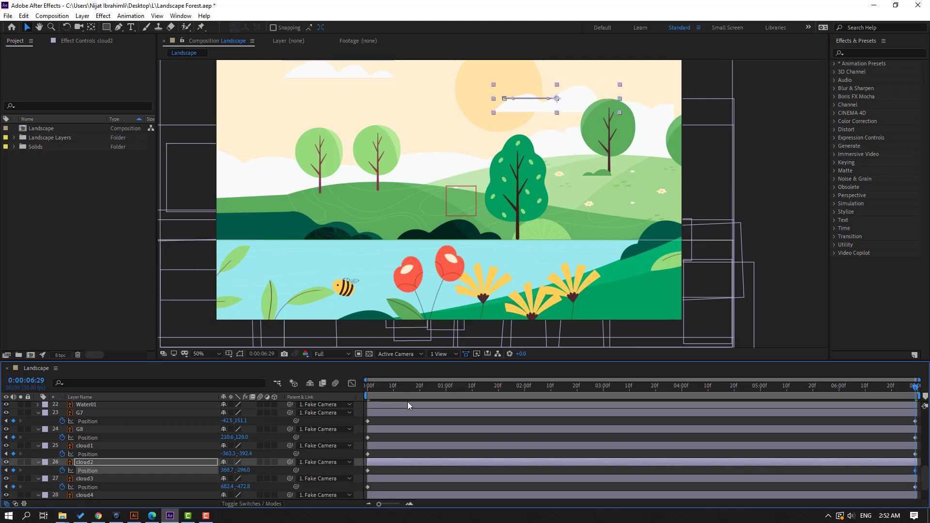
{"action": "key", "text": "space"}
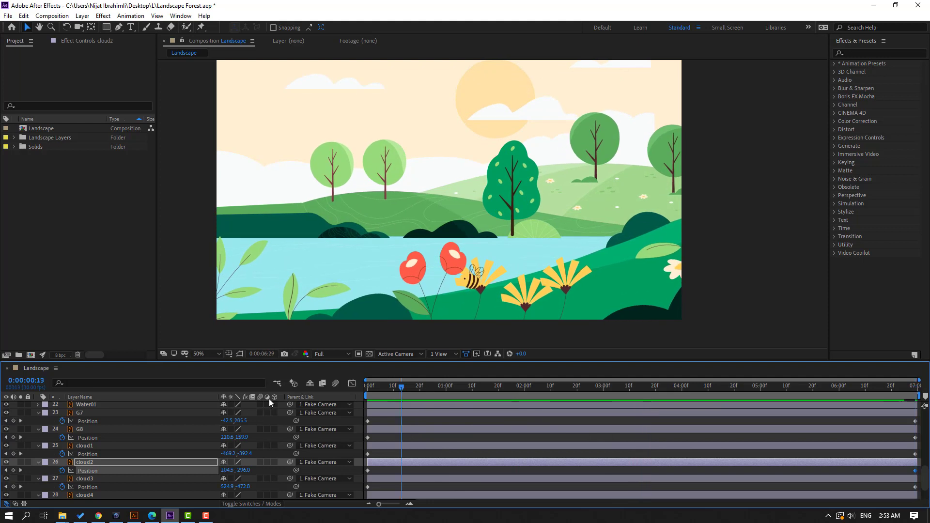
{"action": "key", "text": "space"}
Step: Add a Position keyframe to the sun layer at the first frame with Y set to -281.6
{"action": "scroll", "coordinate": [129, 442], "scroll_direction": "down", "scroll_amount": 2}
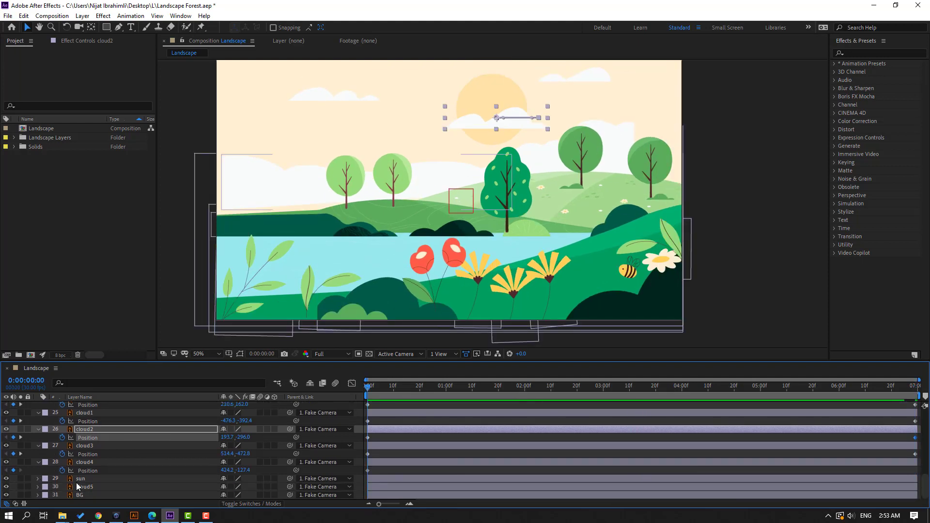
{"action": "left_click", "coordinate": [78, 479]}
{"action": "key", "text": "p"}
{"action": "left_click", "coordinate": [61, 487]}
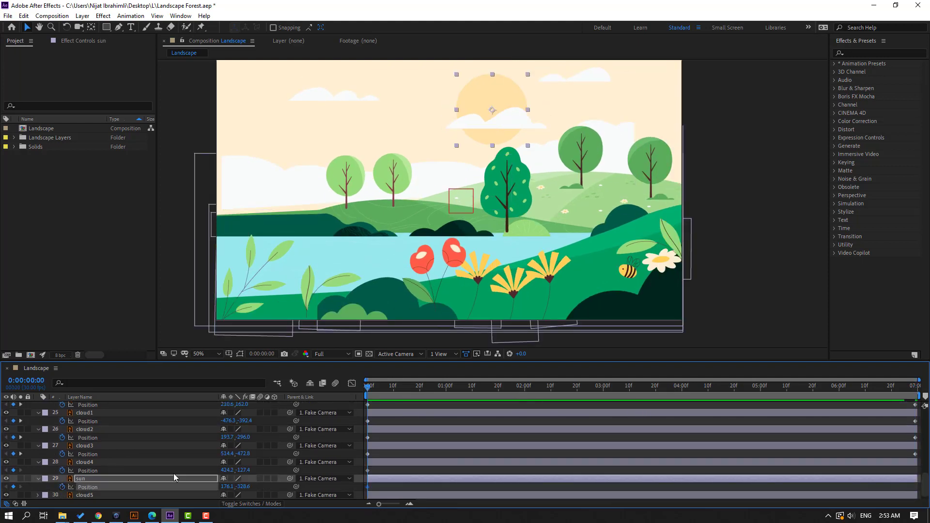
{"action": "left_click_drag", "start_coordinate": [242, 489], "coordinate": [251, 487]}
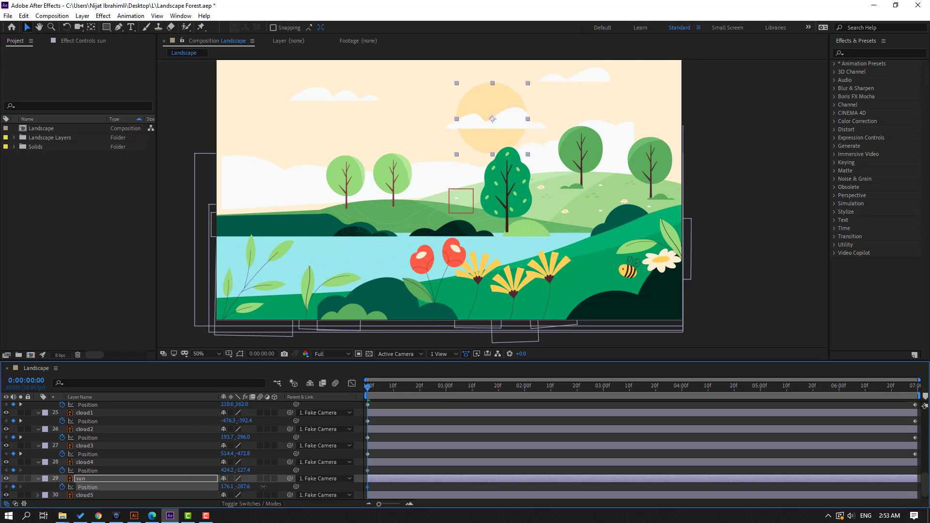
Step: Raise the sun to Position Y -336.6 at the last frame, preview the motion and return to the first frame
{"action": "key", "text": "End"}
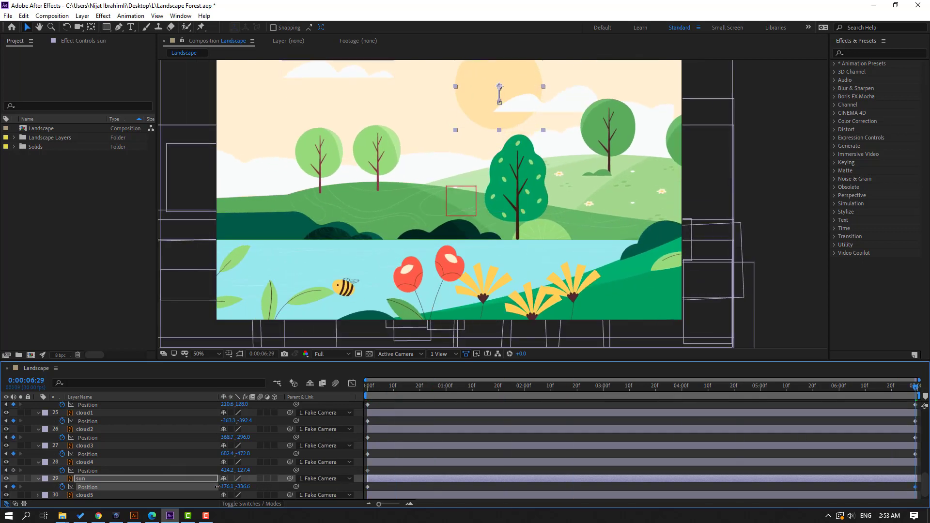
{"action": "key", "text": "space"}
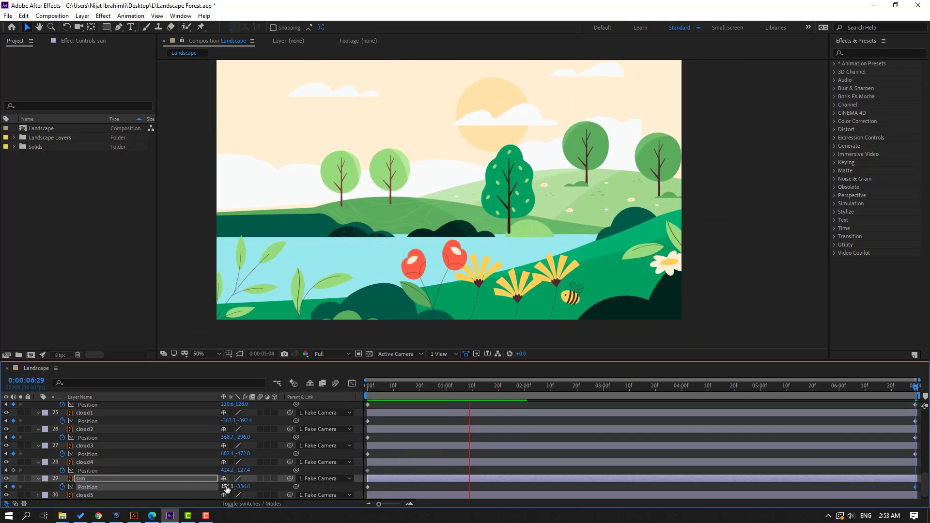
{"action": "key", "text": "space"}
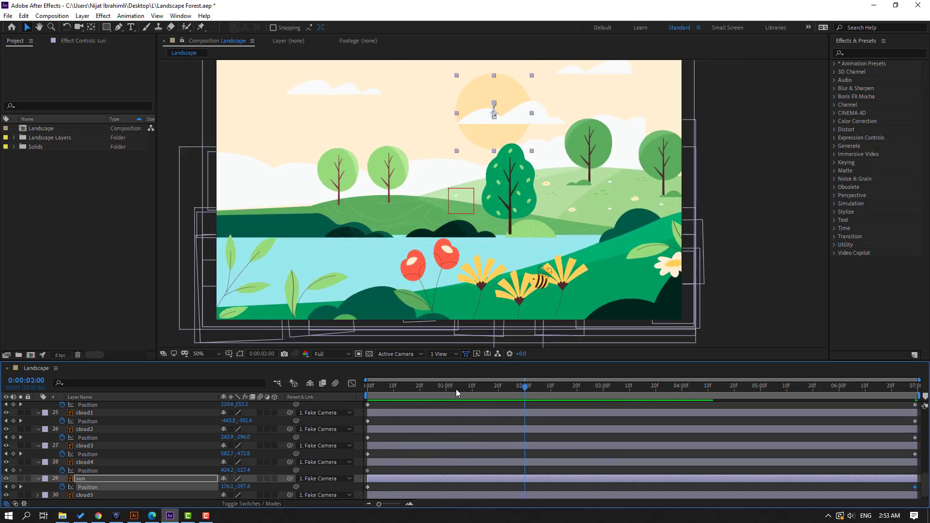
{"action": "key", "text": "Home"}
Step: Briefly solo cloud5 to identify it, then keyframe its Position at the first frame as -429.5, 16.4
{"action": "scroll", "coordinate": [121, 436], "scroll_direction": "down", "scroll_amount": 1}
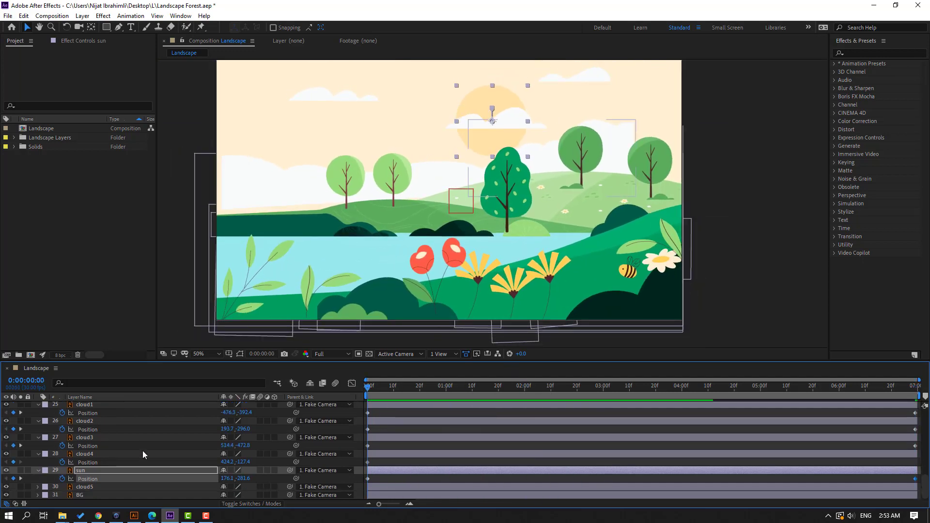
{"action": "left_click", "coordinate": [84, 487]}
{"action": "left_click", "coordinate": [20, 486]}
{"action": "left_click", "coordinate": [20, 486]}
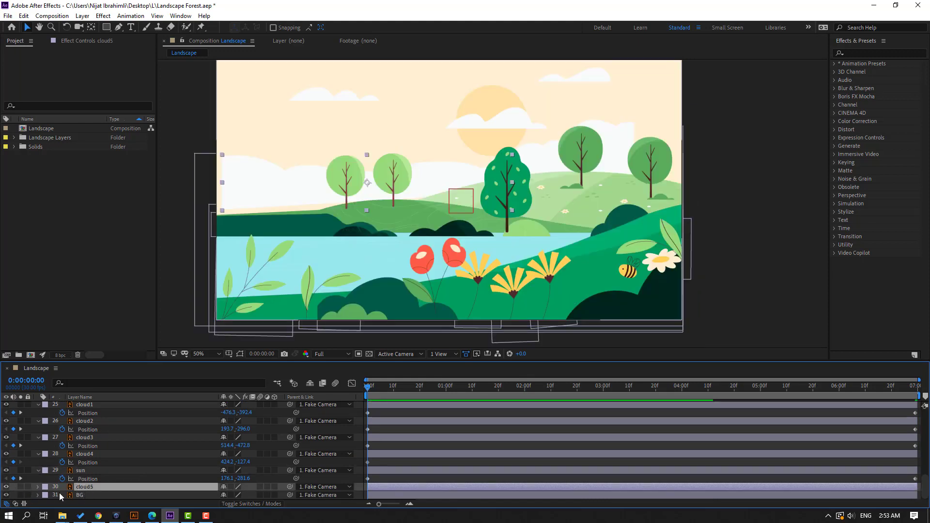
{"action": "key", "text": "p"}
{"action": "left_click_drag", "start_coordinate": [242, 490], "coordinate": [264, 491]}
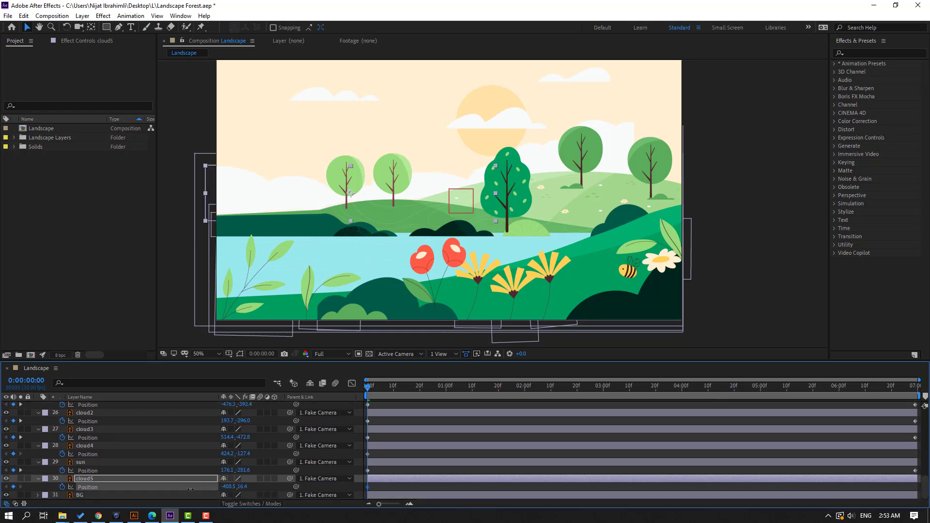
Step: Set cloud5's Position Y to -54.6 at the last frame and preview the animation
{"action": "left_click_drag", "start_coordinate": [390, 385], "coordinate": [915, 385]}
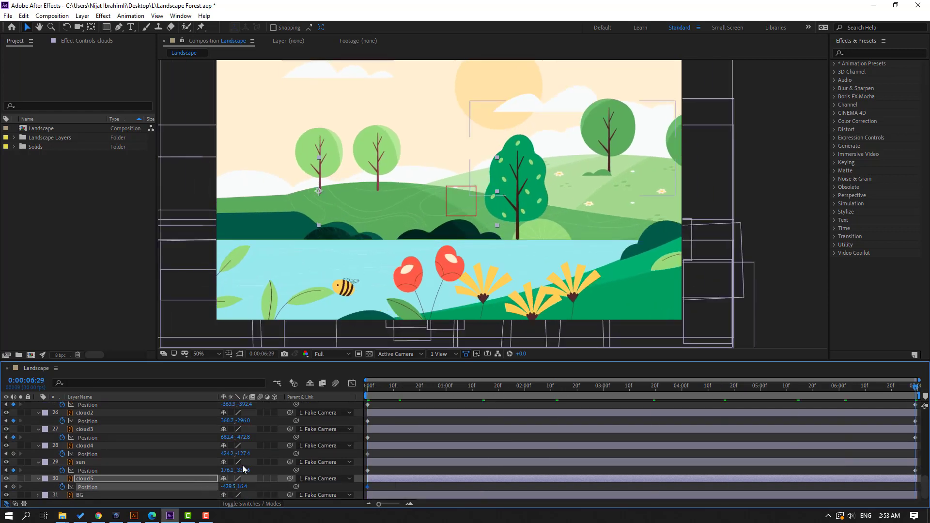
{"action": "left_click_drag", "start_coordinate": [241, 489], "coordinate": [206, 487]}
{"action": "key", "text": "space"}
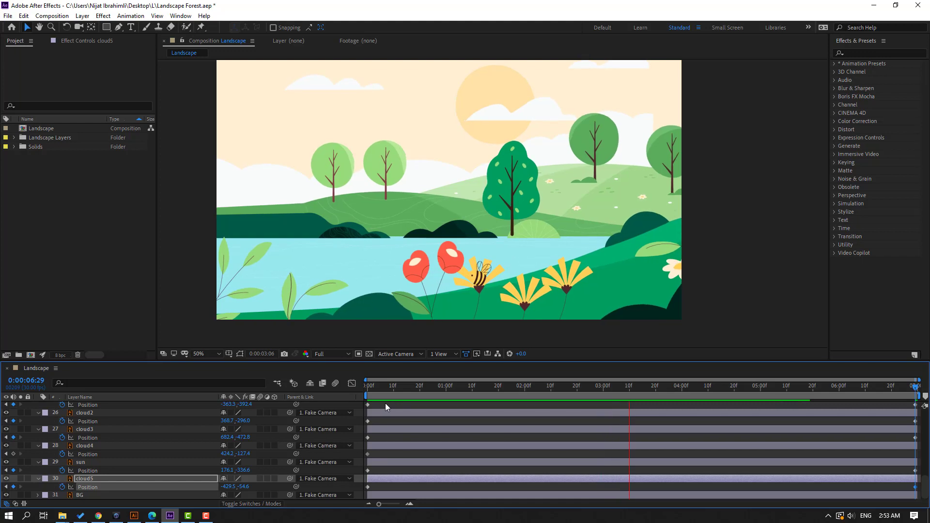
{"action": "key", "text": "space"}
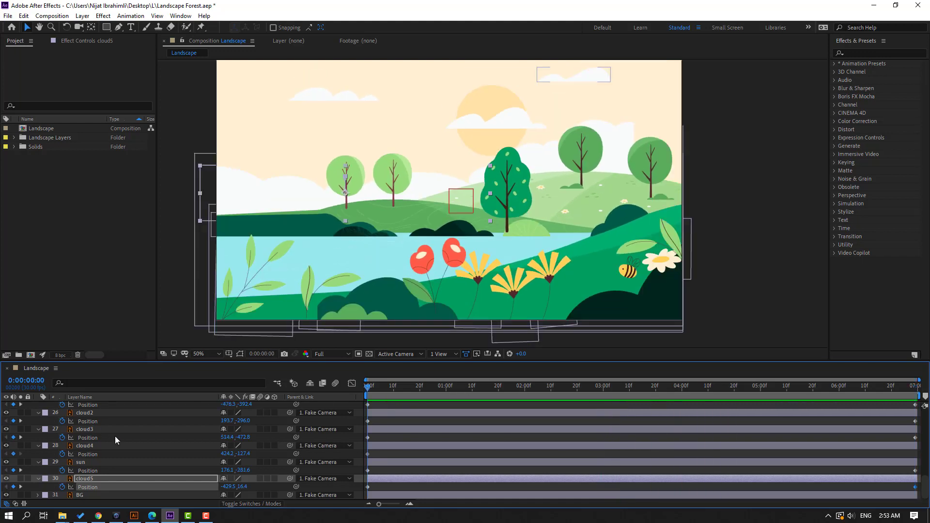
Step: Solo the Water03 layer, search the effects for "wave" and apply Wave Warp to it
{"action": "scroll", "coordinate": [115, 436], "scroll_direction": "up", "scroll_amount": 4}
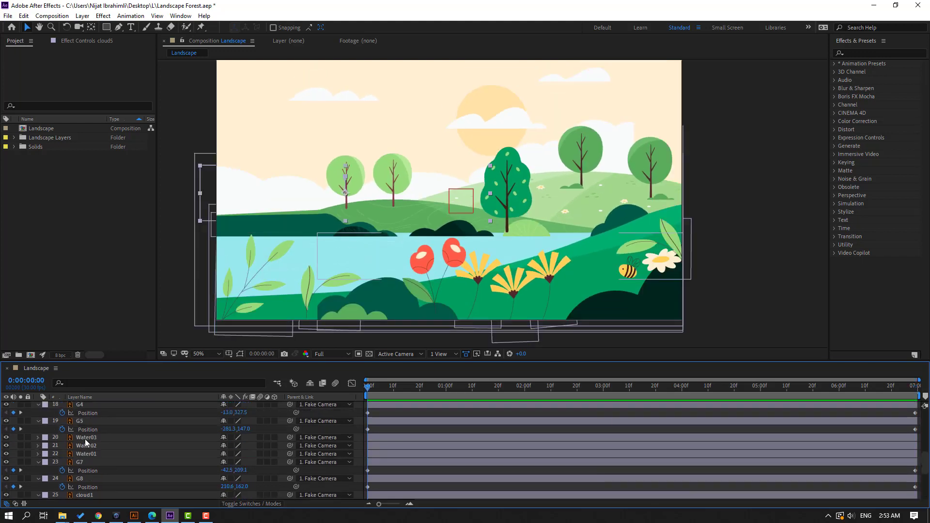
{"action": "left_click", "coordinate": [85, 439]}
{"action": "left_click", "coordinate": [20, 437]}
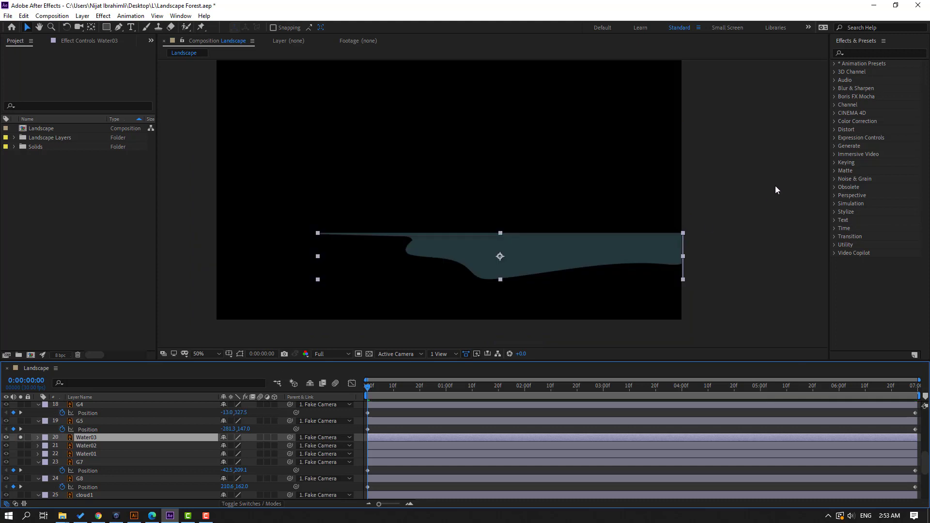
{"action": "left_click", "coordinate": [862, 53]}
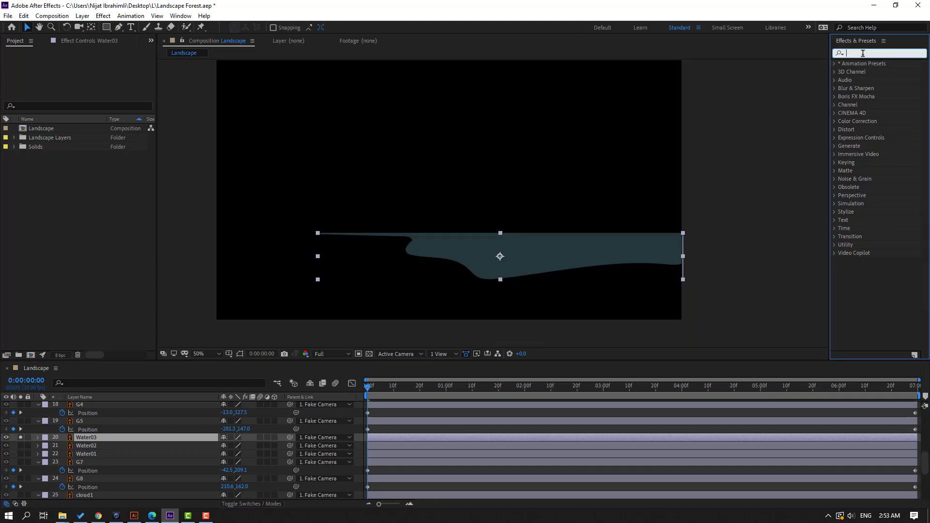
{"action": "type", "text": "wave"}
{"action": "mouse_move", "coordinate": [869, 73]}
{"action": "left_mouse_down"}
{"action": "mouse_move", "coordinate": [629, 292]}
{"action": "mouse_move", "coordinate": [120, 461]}
{"action": "mouse_move", "coordinate": [91, 438]}
{"action": "left_mouse_up"}
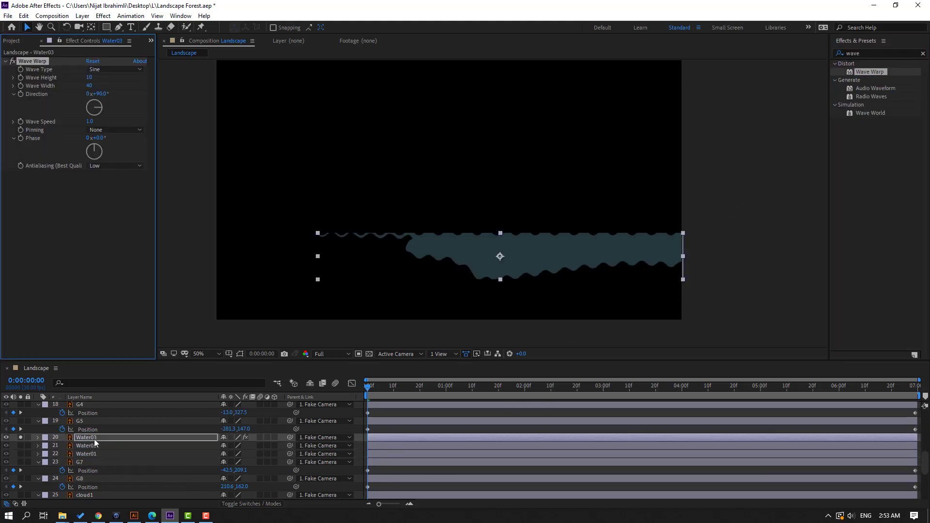
Step: Set the Wave Warp's Pinning on Water03 to All Edges and preview the ripple
{"action": "left_click", "coordinate": [98, 131]}
{"action": "left_click", "coordinate": [111, 151]}
{"action": "key", "text": "space"}
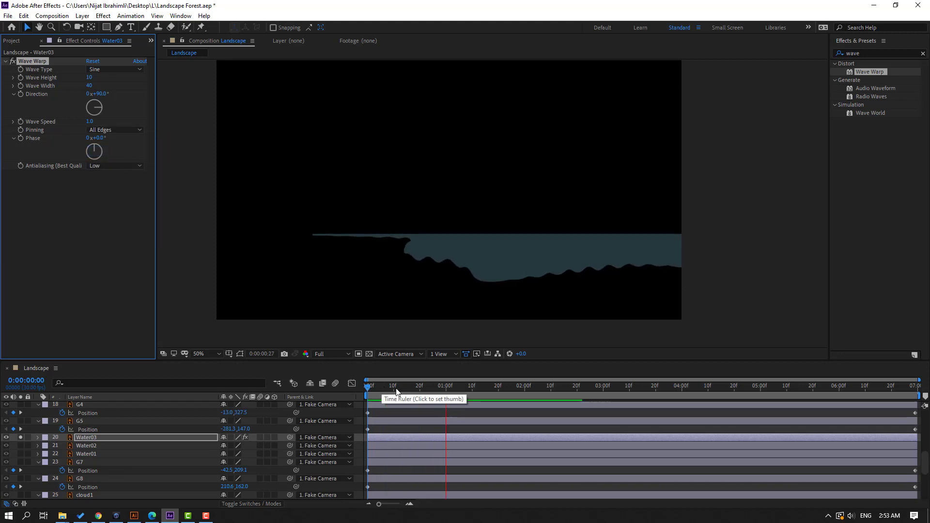
Step: Set the Wave Warp's Wave Width on Water03 to 51, preview the ripple and unsolo the layer
{"action": "key", "text": "space"}
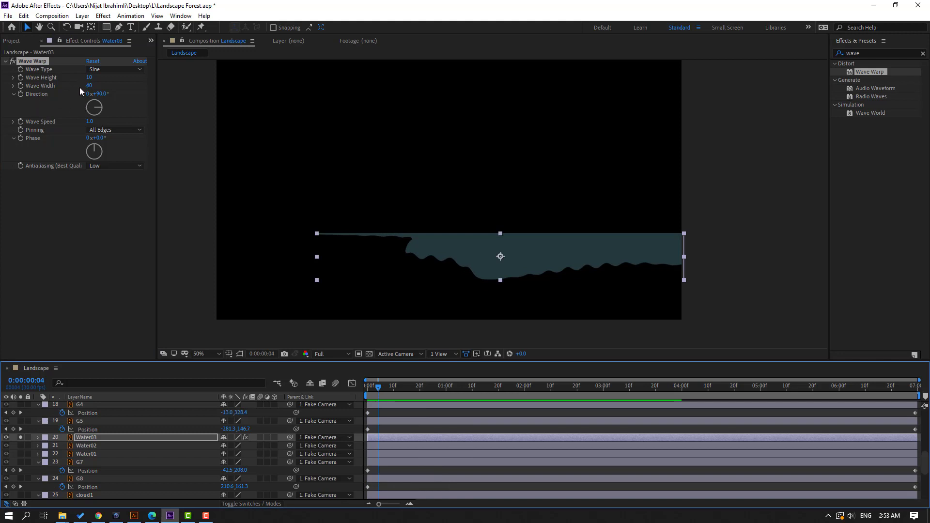
{"action": "left_click_drag", "start_coordinate": [96, 86], "coordinate": [130, 90]}
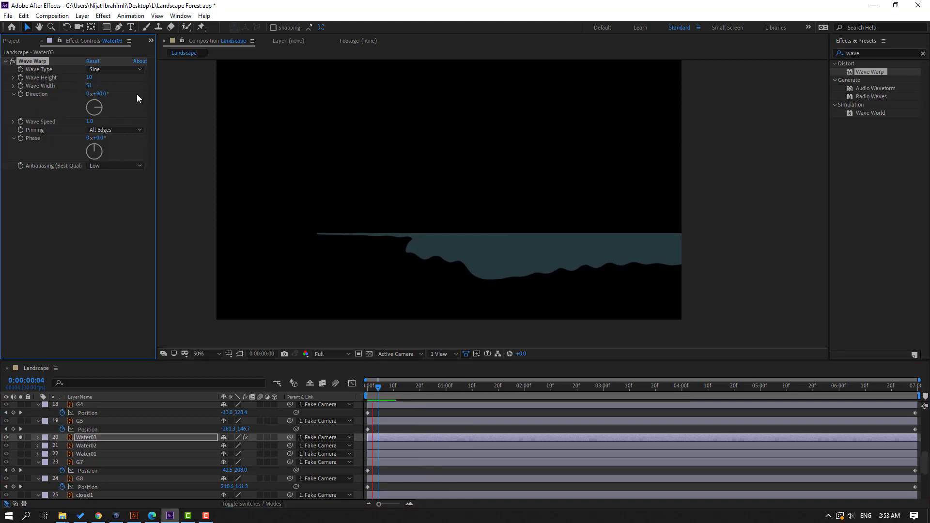
{"action": "key", "text": "space"}
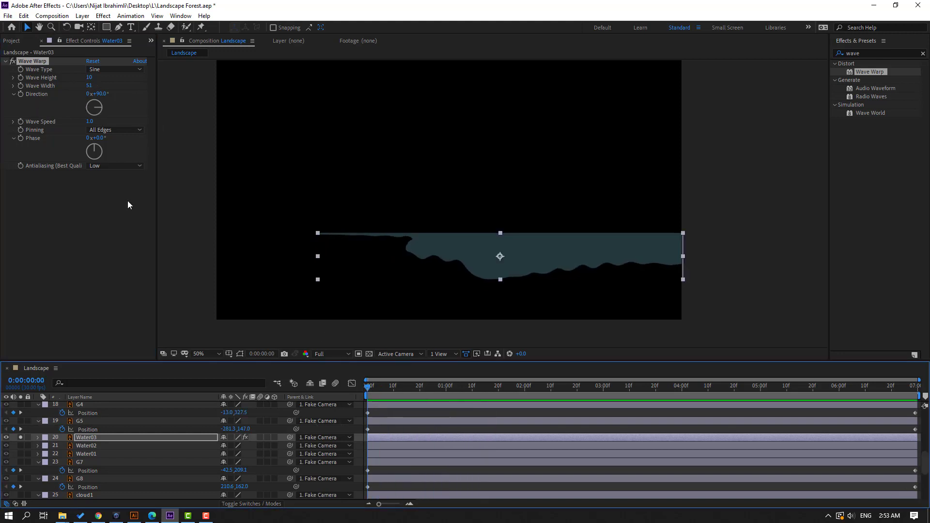
{"action": "left_click", "coordinate": [33, 59]}
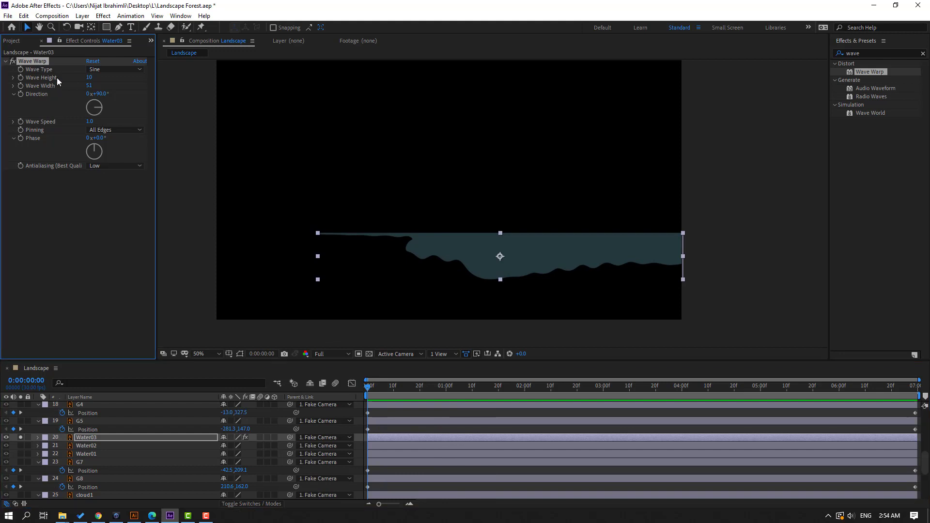
{"action": "left_click", "coordinate": [20, 437]}
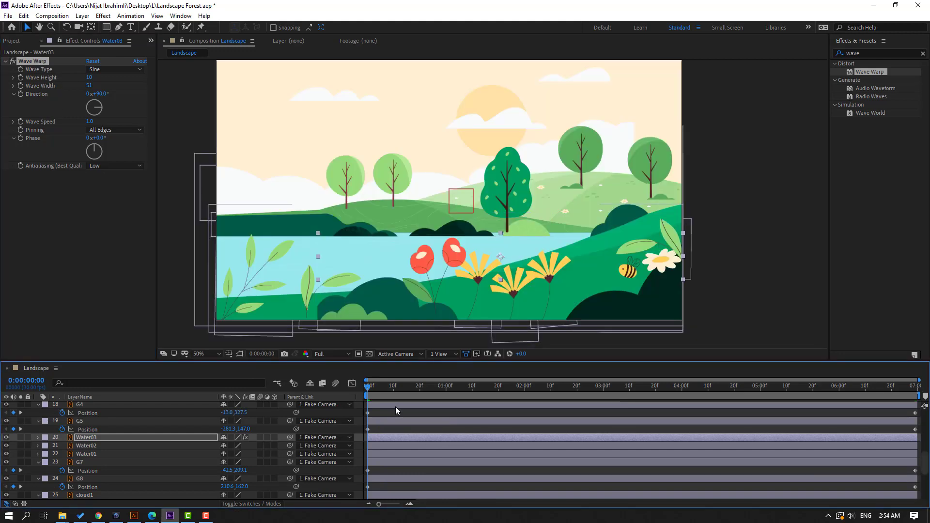
Step: Scrub through the first second of the timeline to examine Water03's ripple within the full landscape
{"action": "left_click_drag", "start_coordinate": [386, 394], "coordinate": [456, 395]}
{"action": "key", "text": "Page_Up"}
{"action": "key", "text": "Page_Up"}
{"action": "key", "text": "Page_Up"}
{"action": "key", "text": "Page_Up"}
{"action": "key", "text": "Page_Up"}
{"action": "key", "text": "Page_Up"}
{"action": "key", "text": "Page_Up"}
{"action": "key", "text": "Page_Up"}
{"action": "key", "text": "Page_Up"}
Step: Copy Water03's Wave Warp settings onto the Water02 layer at the first frame and preview the animation
{"action": "key", "text": "ctrl+Down"}
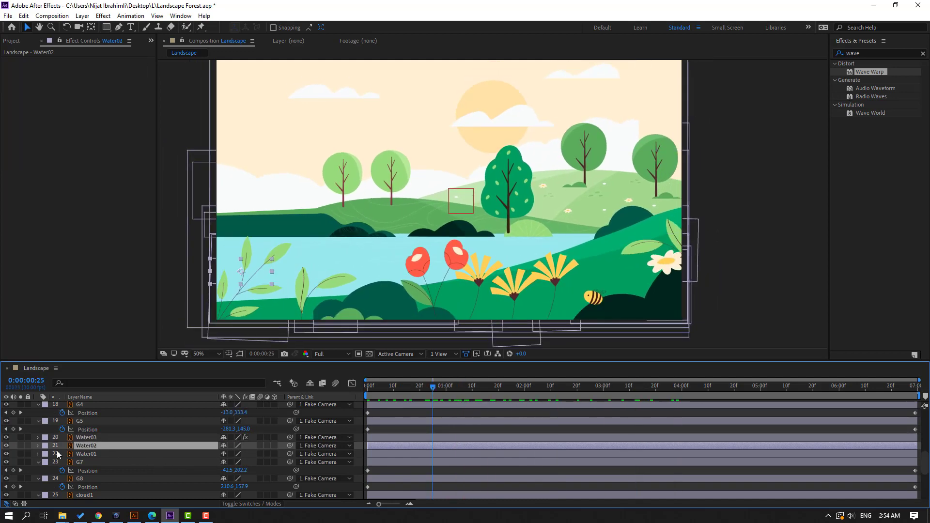
{"action": "left_click", "coordinate": [19, 447]}
{"action": "left_click", "coordinate": [18, 447]}
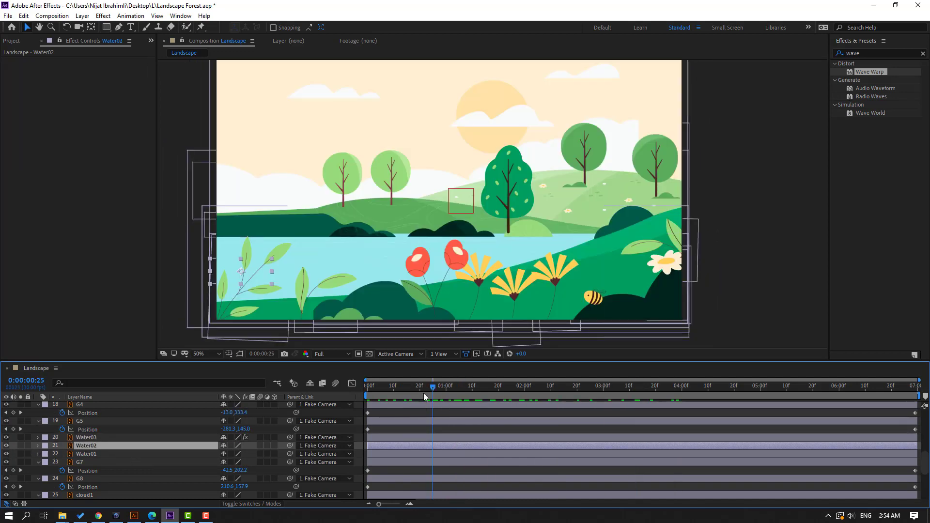
{"action": "key", "text": "Home"}
{"action": "key", "text": "ctrl+alt+shift+e"}
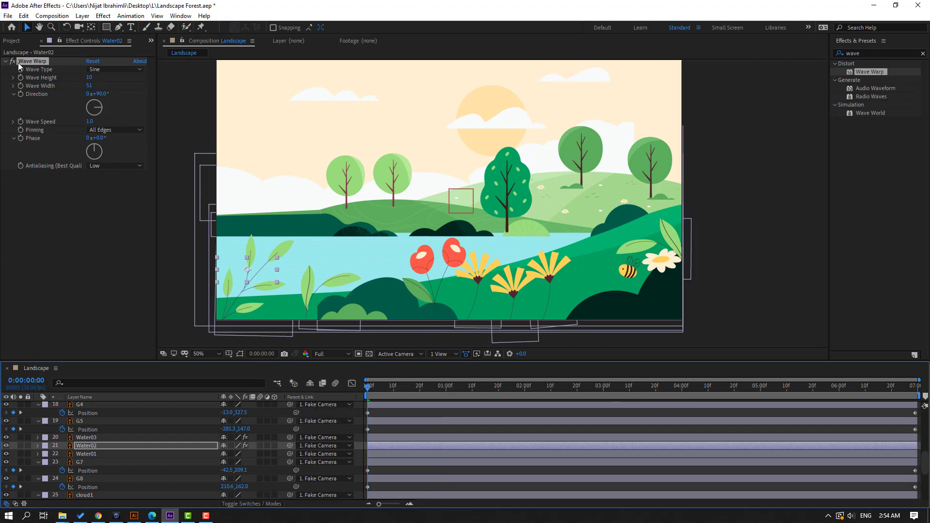
{"action": "left_click", "coordinate": [18, 63]}
{"action": "key", "text": "space"}
Step: Search the effects for "fill" and apply the Fill effect to the Water03 layer
{"action": "left_click", "coordinate": [865, 54]}
{"action": "type", "text": "fill"}
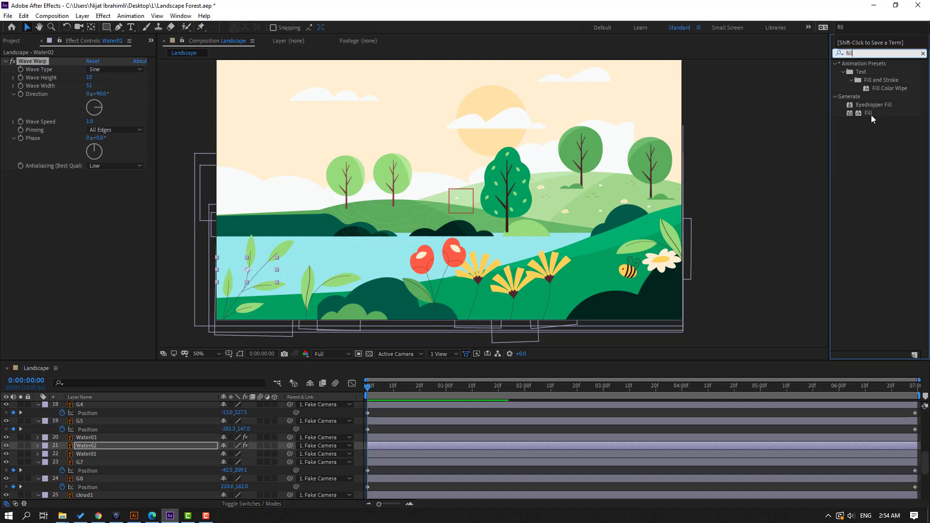
{"action": "left_click_drag", "start_coordinate": [868, 112], "coordinate": [86, 438]}
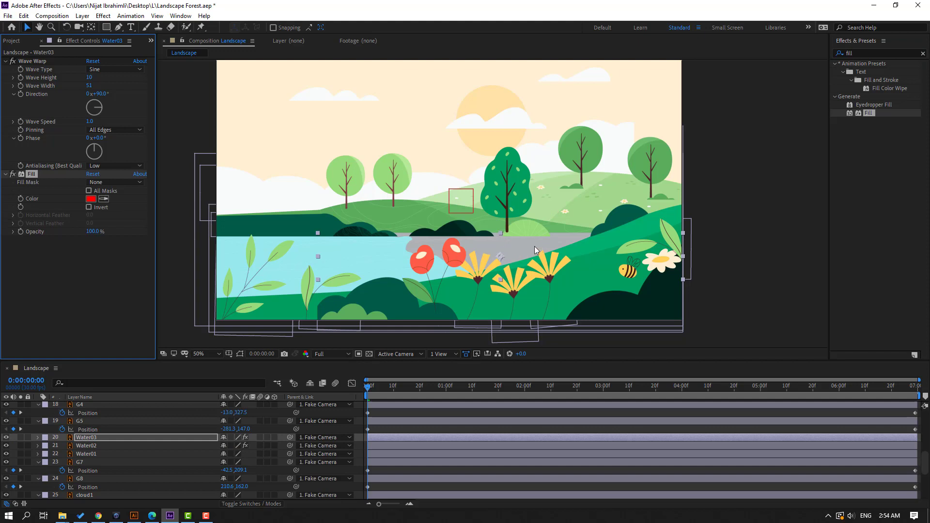
Step: Set Water03's Fill color to the darker teal 28B3BB, based on the lake color, and preview the result
{"action": "left_click", "coordinate": [90, 198]}
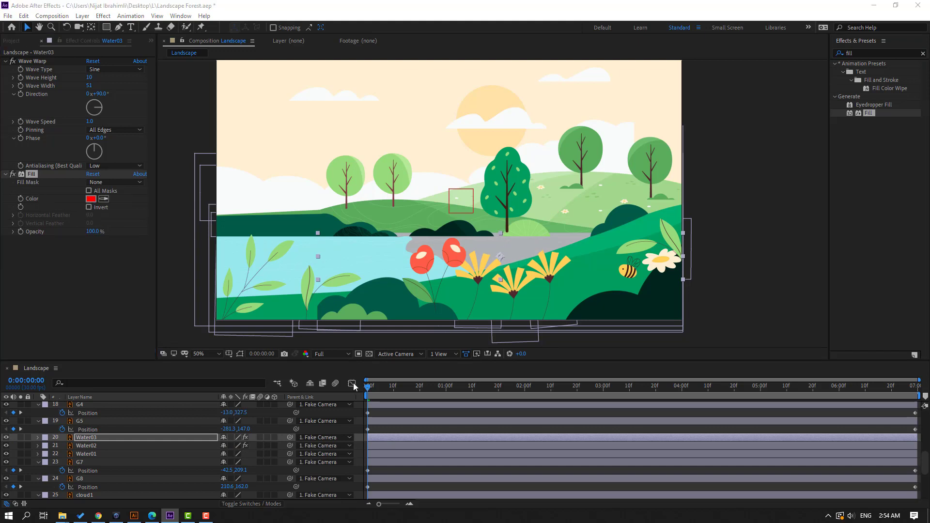
{"action": "left_click", "coordinate": [608, 382]}
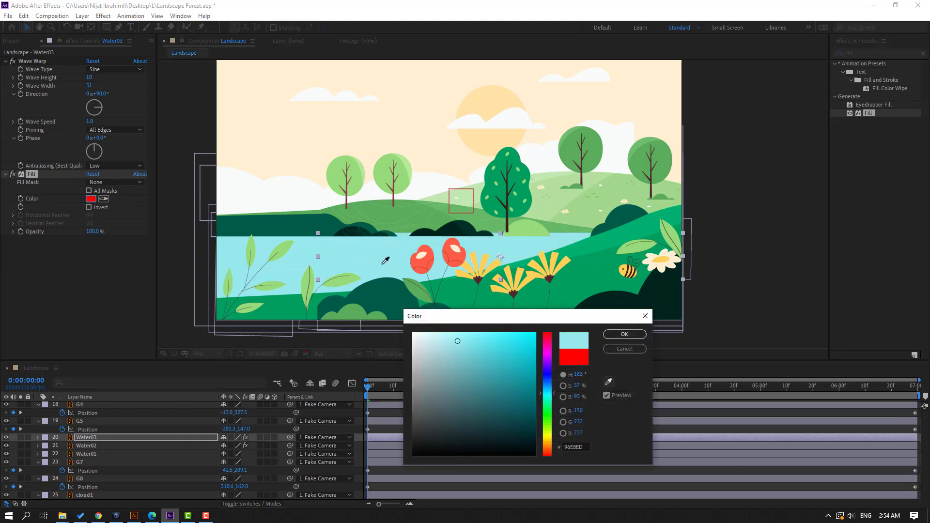
{"action": "mouse_move", "coordinate": [434, 335]}
{"action": "left_mouse_down"}
{"action": "mouse_move", "coordinate": [404, 325]}
{"action": "mouse_move", "coordinate": [477, 357]}
{"action": "left_mouse_up"}
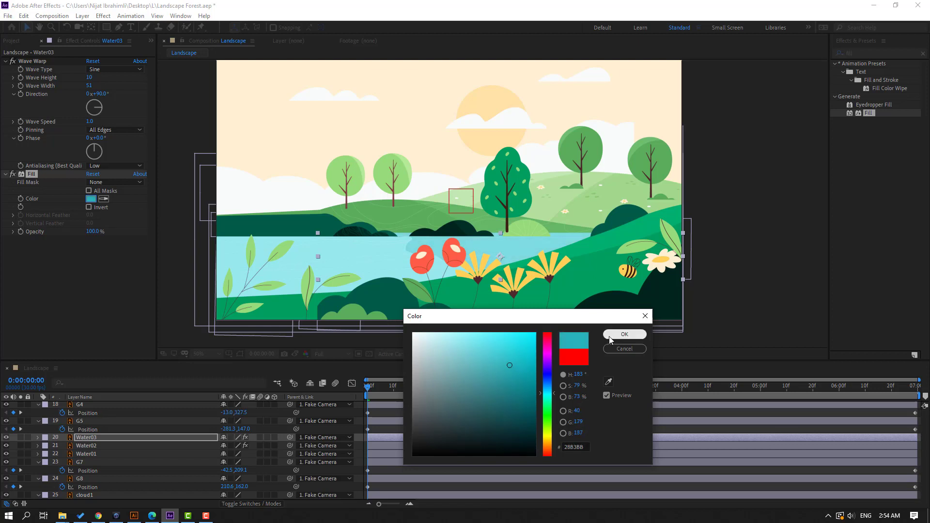
{"action": "left_click", "coordinate": [624, 334]}
{"action": "key", "text": "space"}
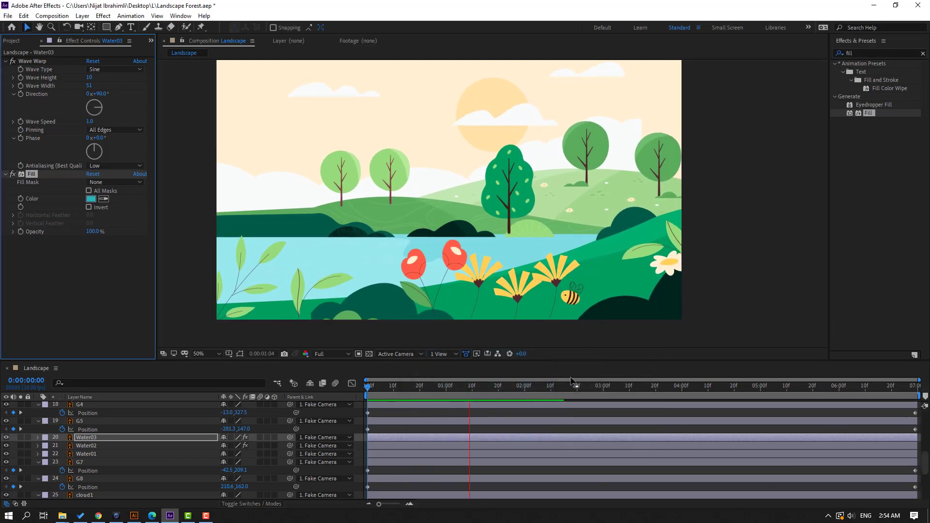
{"action": "left_click_drag", "start_coordinate": [486, 389], "coordinate": [419, 389]}
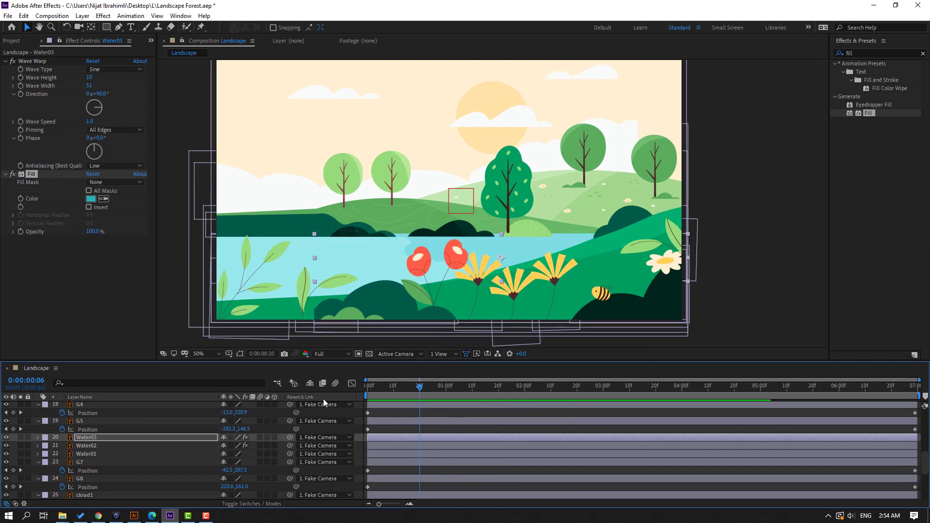
{"action": "key", "text": "Home"}
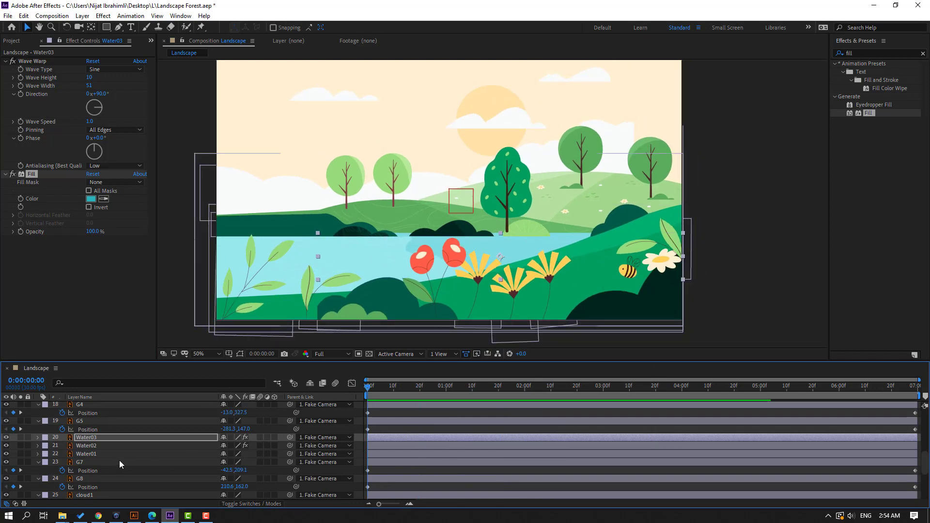
Step: Apply the Fill effect to Water02, sample its color from the water in the scene and preview it
{"action": "key", "text": "ctrl+Down"}
{"action": "left_click_drag", "start_coordinate": [865, 114], "coordinate": [88, 444]}
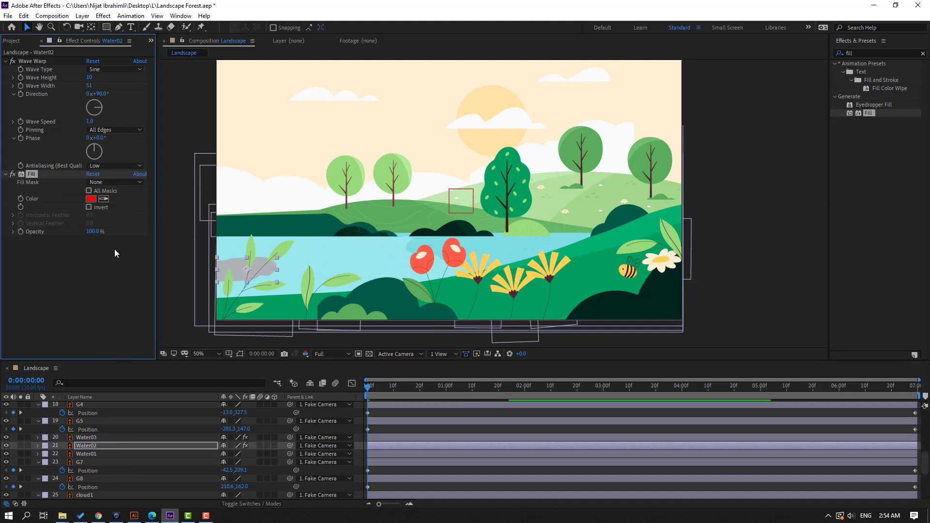
{"action": "left_click", "coordinate": [103, 199]}
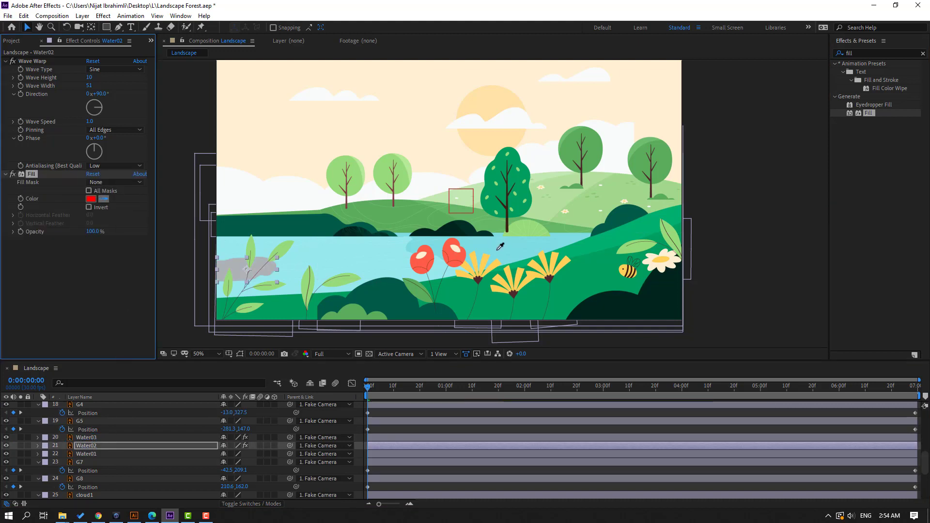
{"action": "key", "text": "space"}
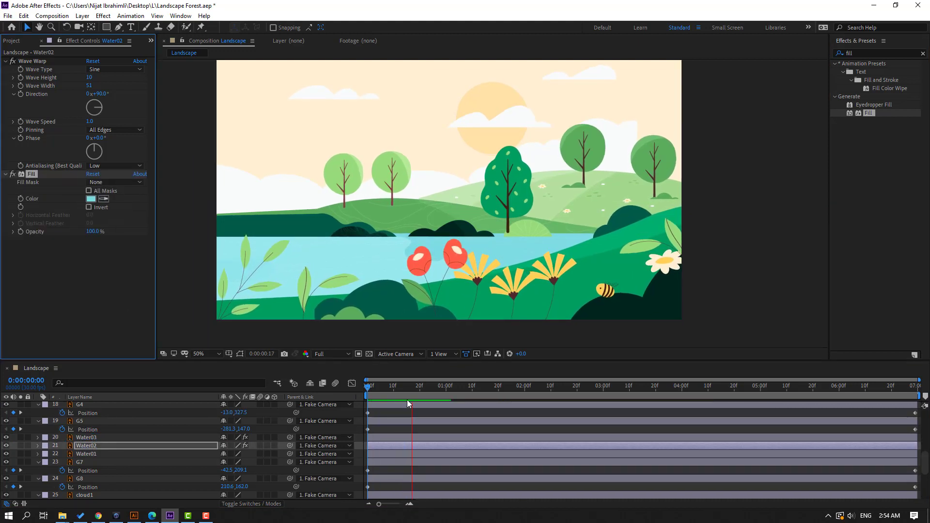
Step: Change Water02's Fill color to the darker teal 26ACB5 and preview the animation
{"action": "left_click", "coordinate": [91, 198]}
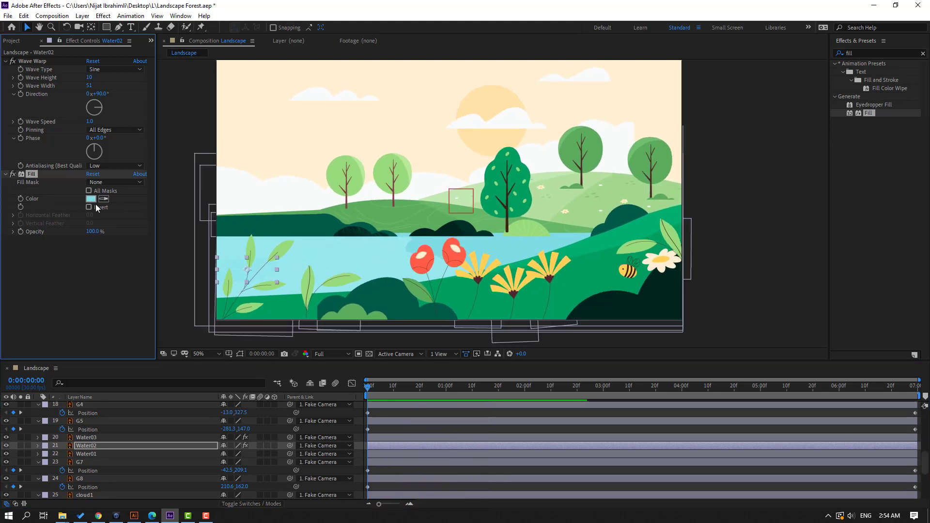
{"action": "left_click", "coordinate": [504, 366]}
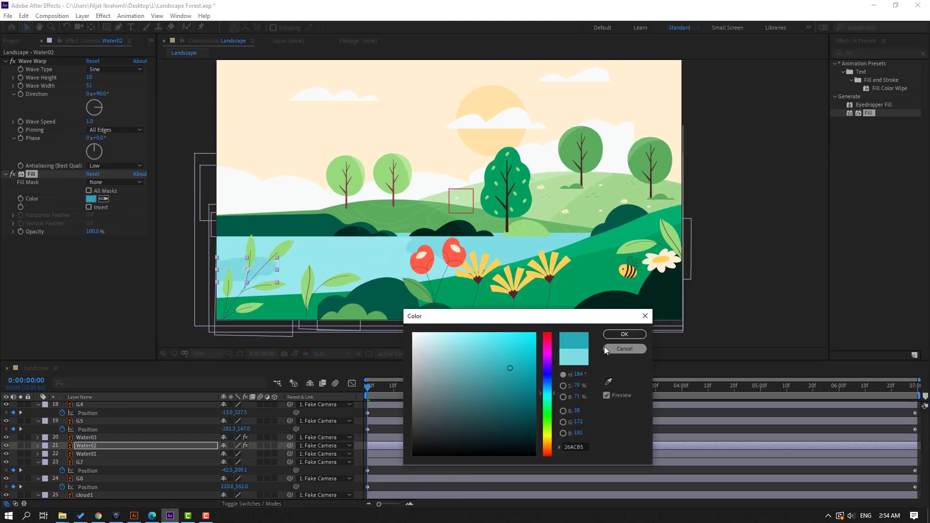
{"action": "left_click", "coordinate": [623, 349]}
{"action": "key", "text": "space"}
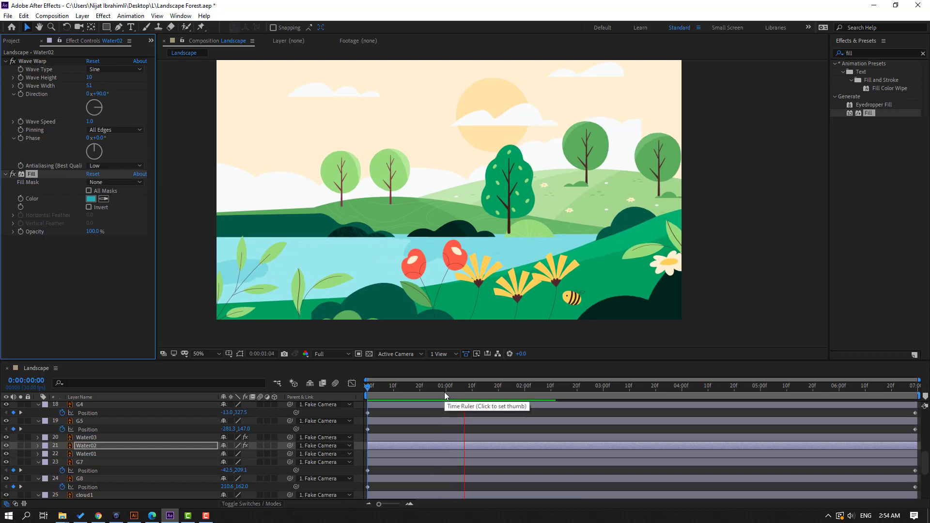
Step: Play the animation from about one second and again from the first frame to review both water layers
{"action": "left_click", "coordinate": [445, 395]}
{"action": "key", "text": "space"}
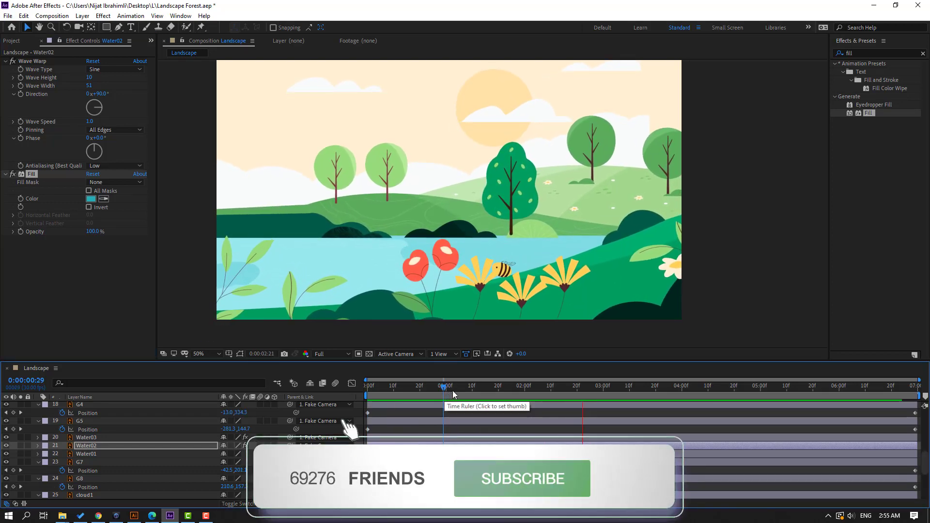
{"action": "key", "text": "space"}
{"action": "key", "text": "Home"}
{"action": "key", "text": "space"}
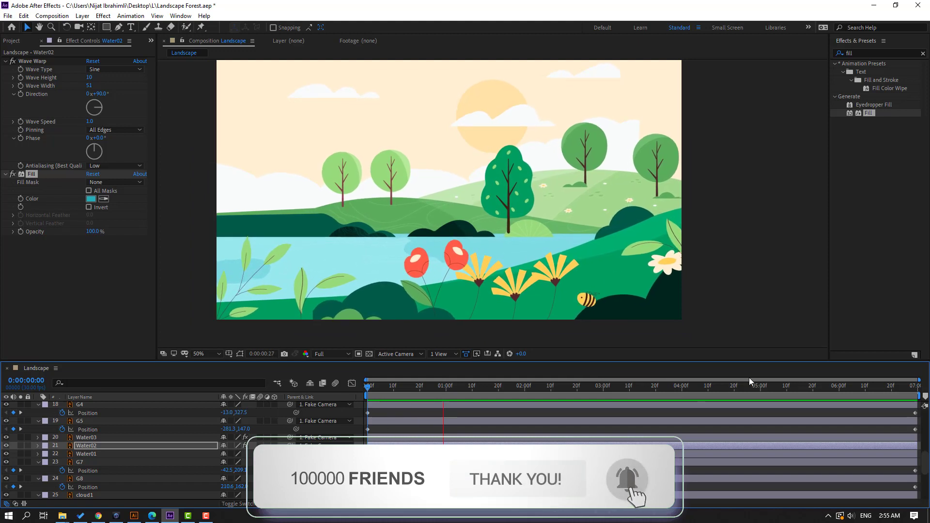